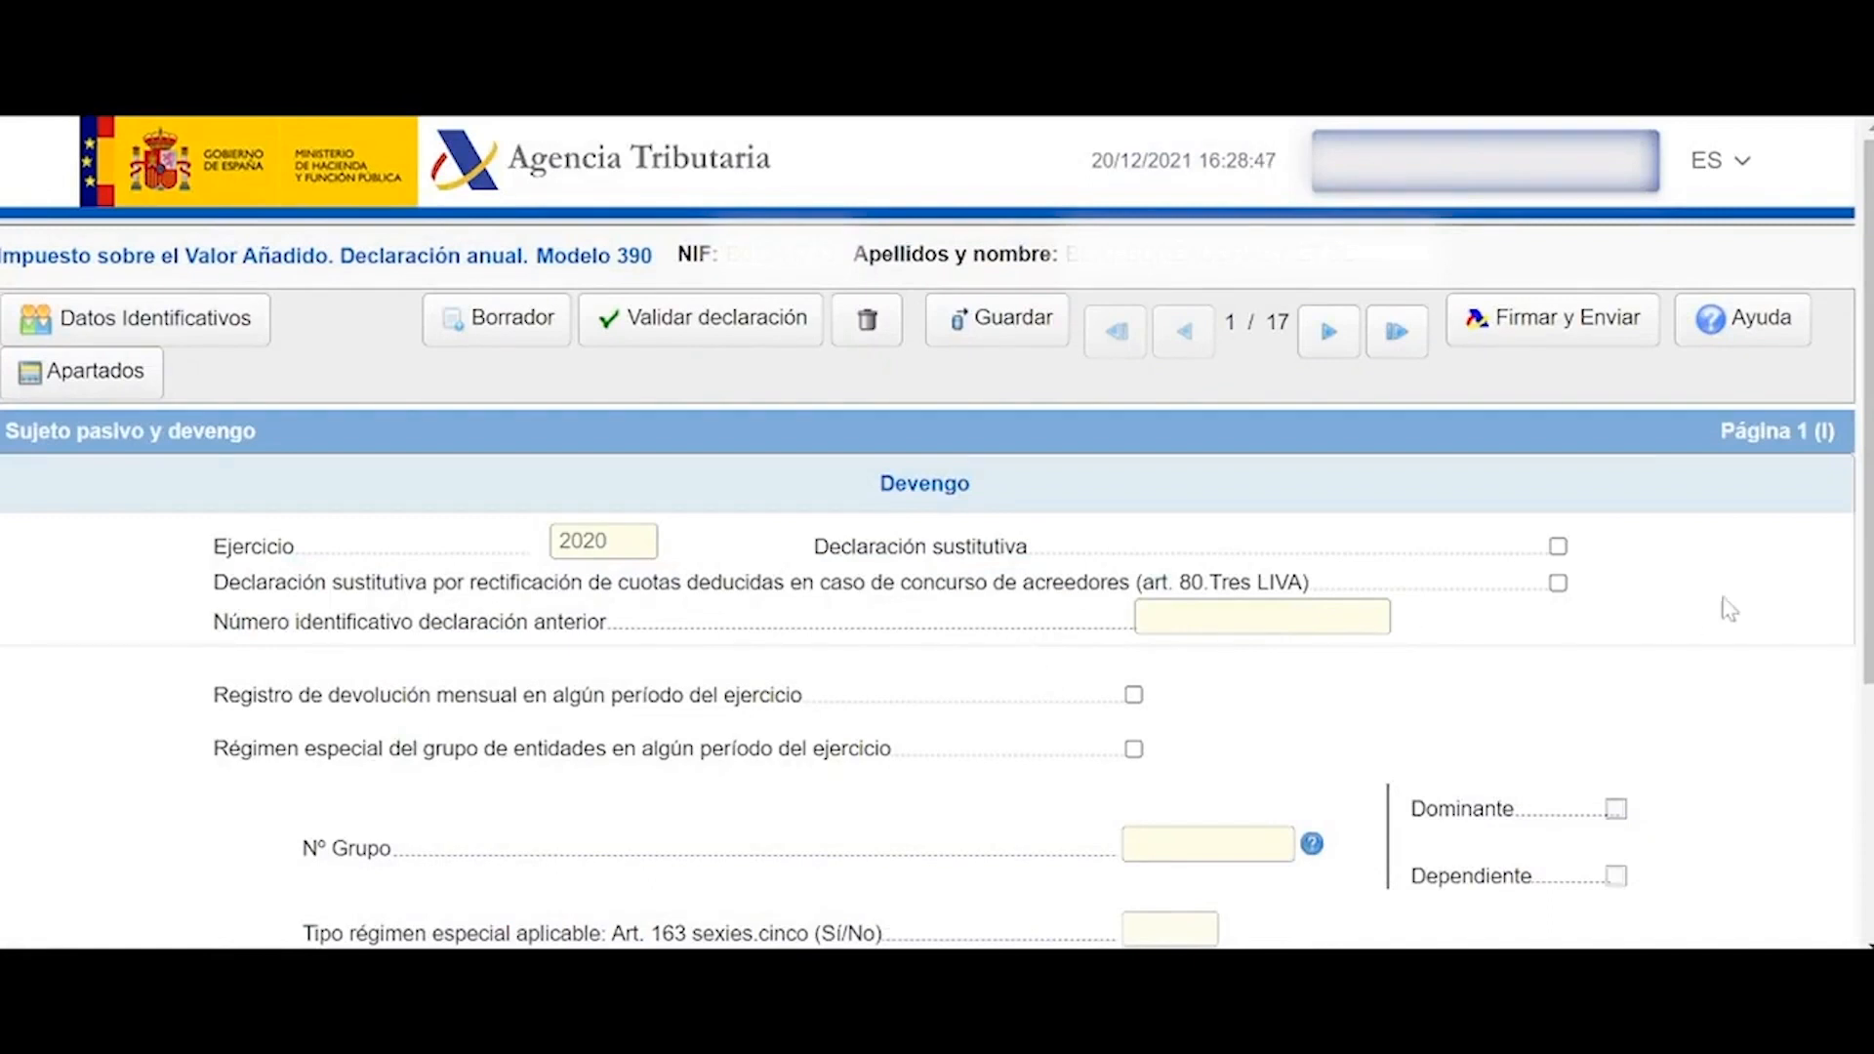
pyautogui.scroll(-3, 1698, 717)
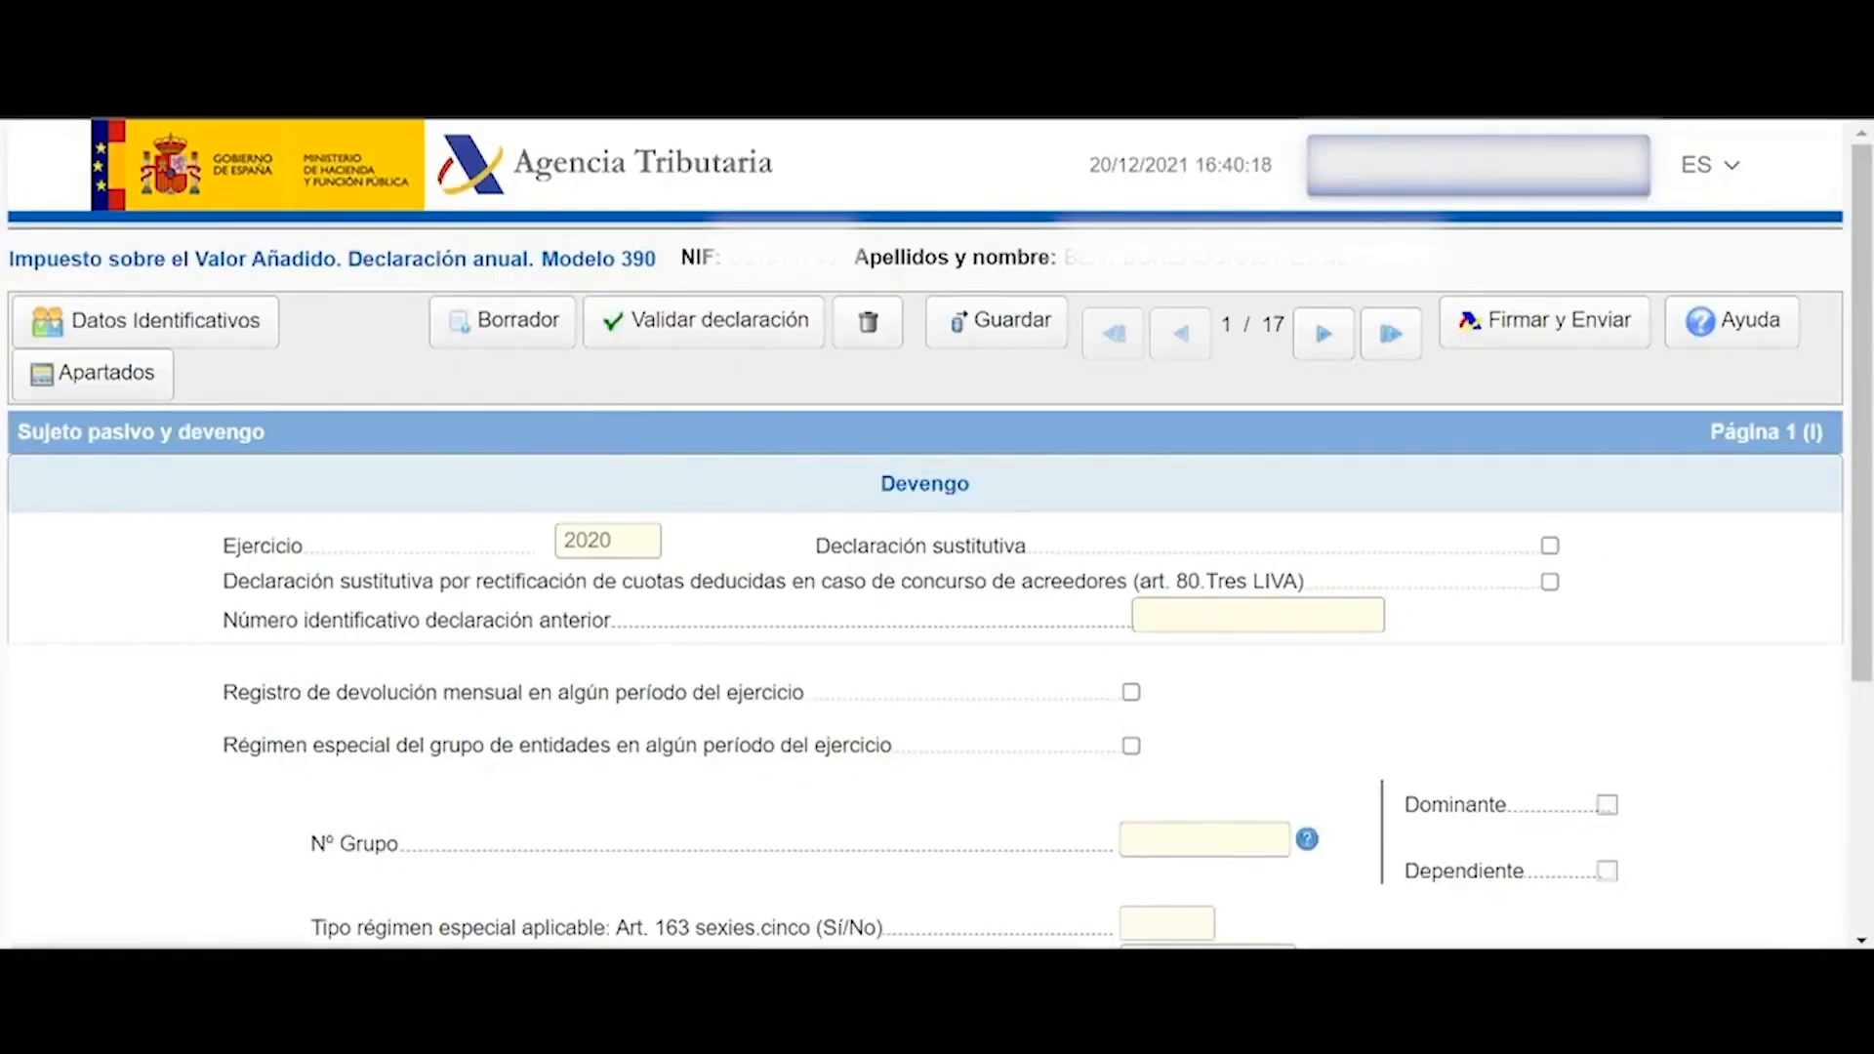
pyautogui.moveTo(1286, 327); pyautogui.dragTo(1222, 327)
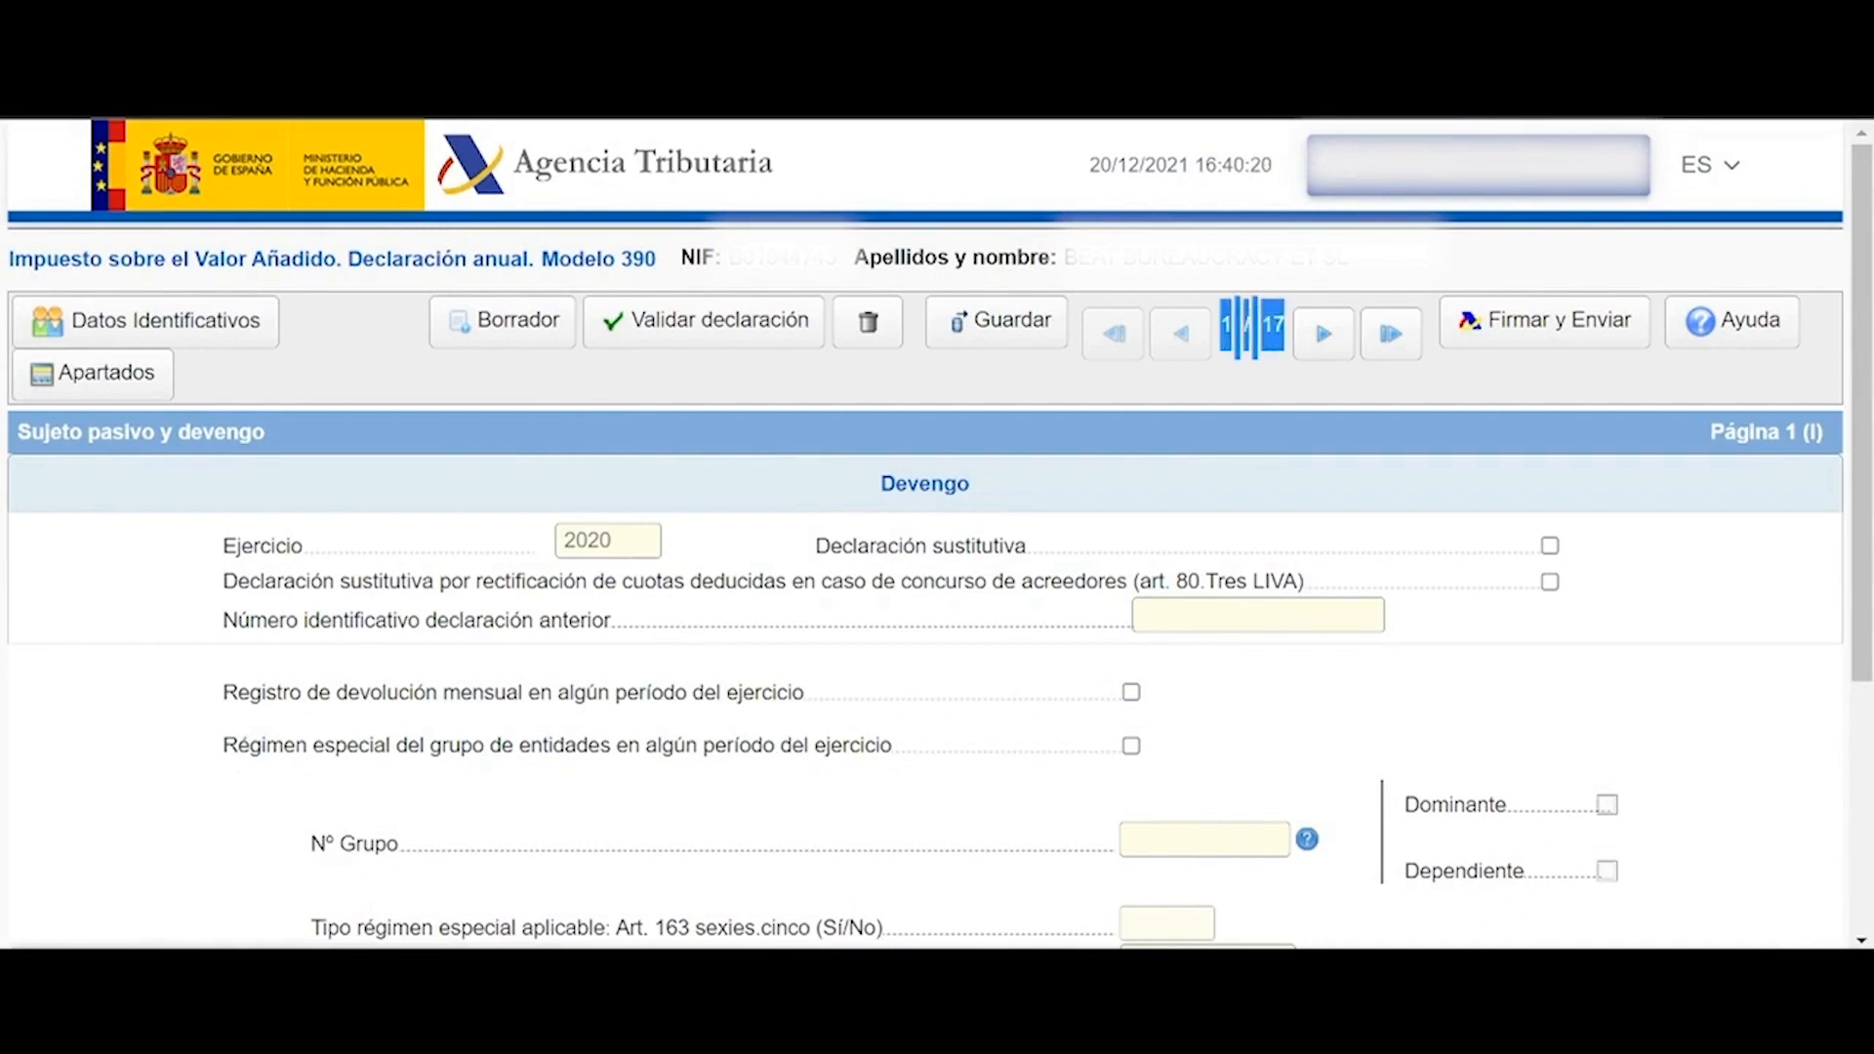
pyautogui.click(1260, 384)
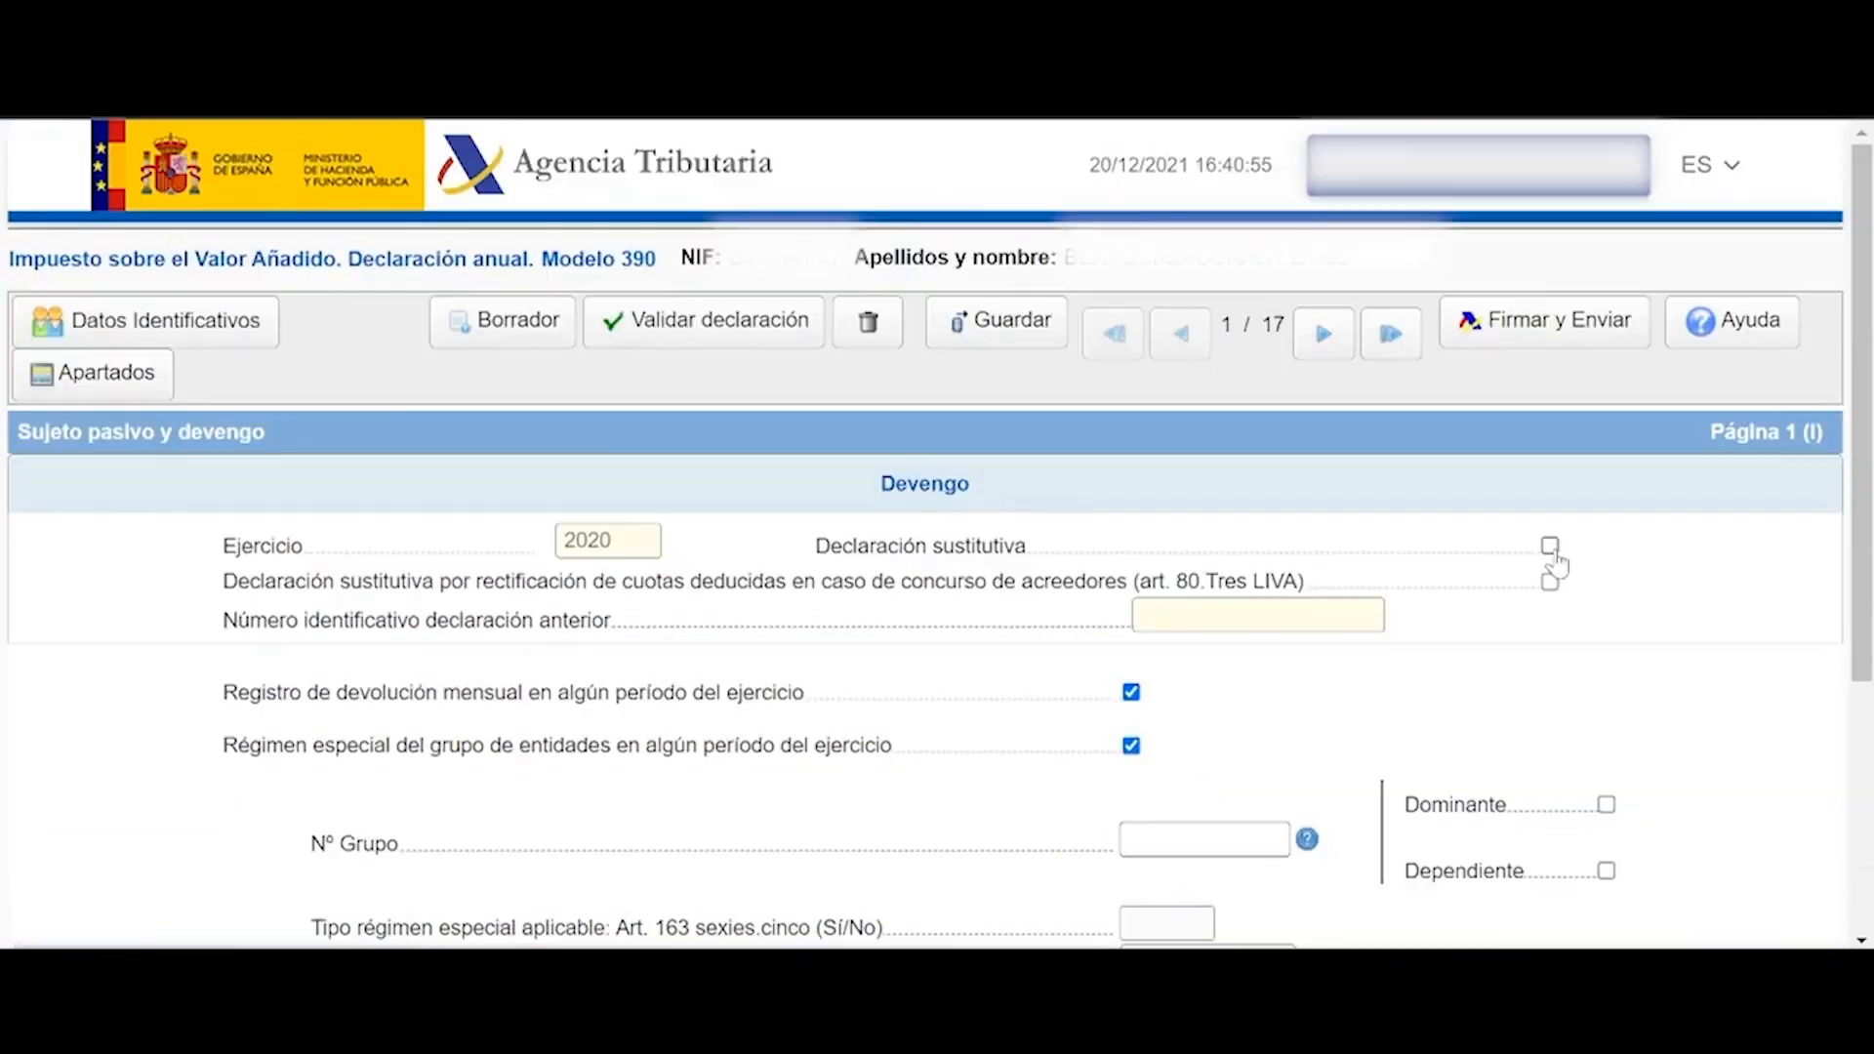
# - Mark the return as a substitute declaration for rectified deductions in creditor insolvency and set the group entity role to Dependiente
pyautogui.click(1550, 546)
pyautogui.click(1550, 581)
pyautogui.scroll(-2, 1628, 669)
pyautogui.click(1607, 807)
pyautogui.click(1606, 871)
pyautogui.scroll(1, 1635, 557)
pyautogui.scroll(2, 1635, 557)
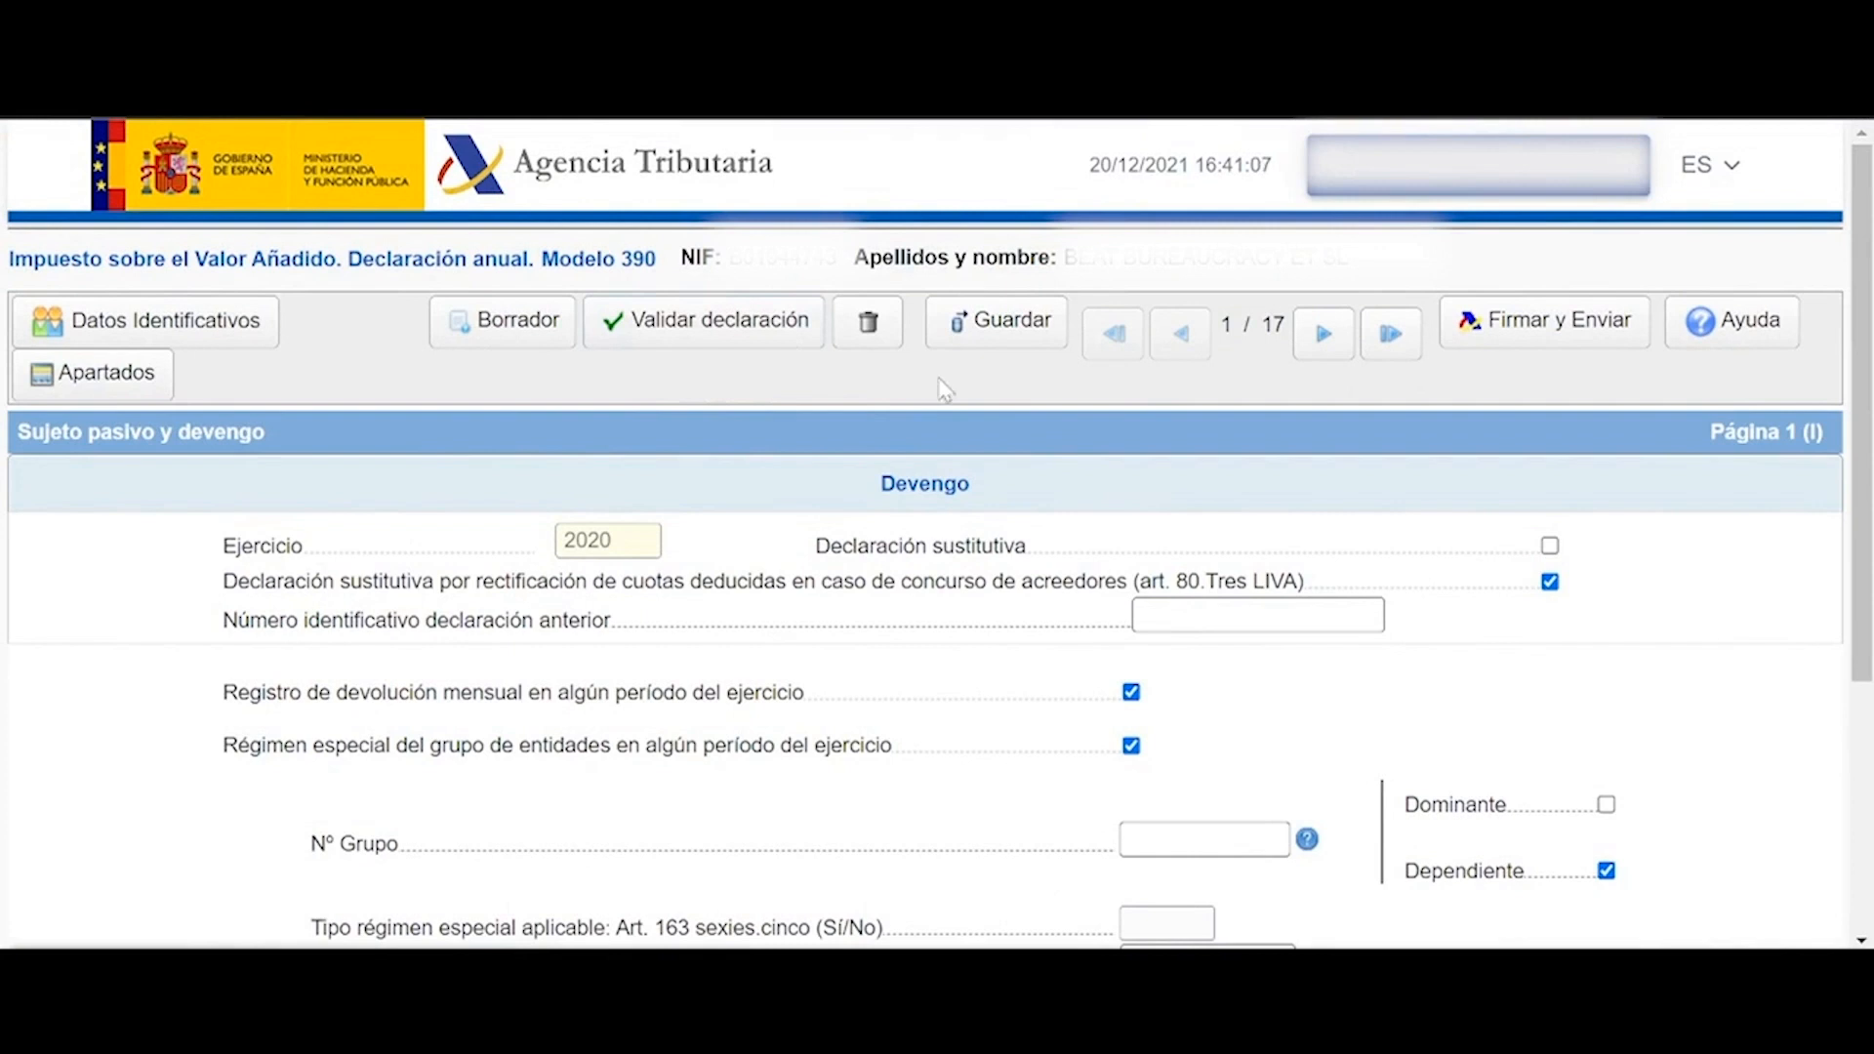
# - Clear the insolvency substitute declaration, monthly refund register and special entity group options
pyautogui.click(1550, 583)
pyautogui.click(1131, 692)
pyautogui.click(1131, 746)
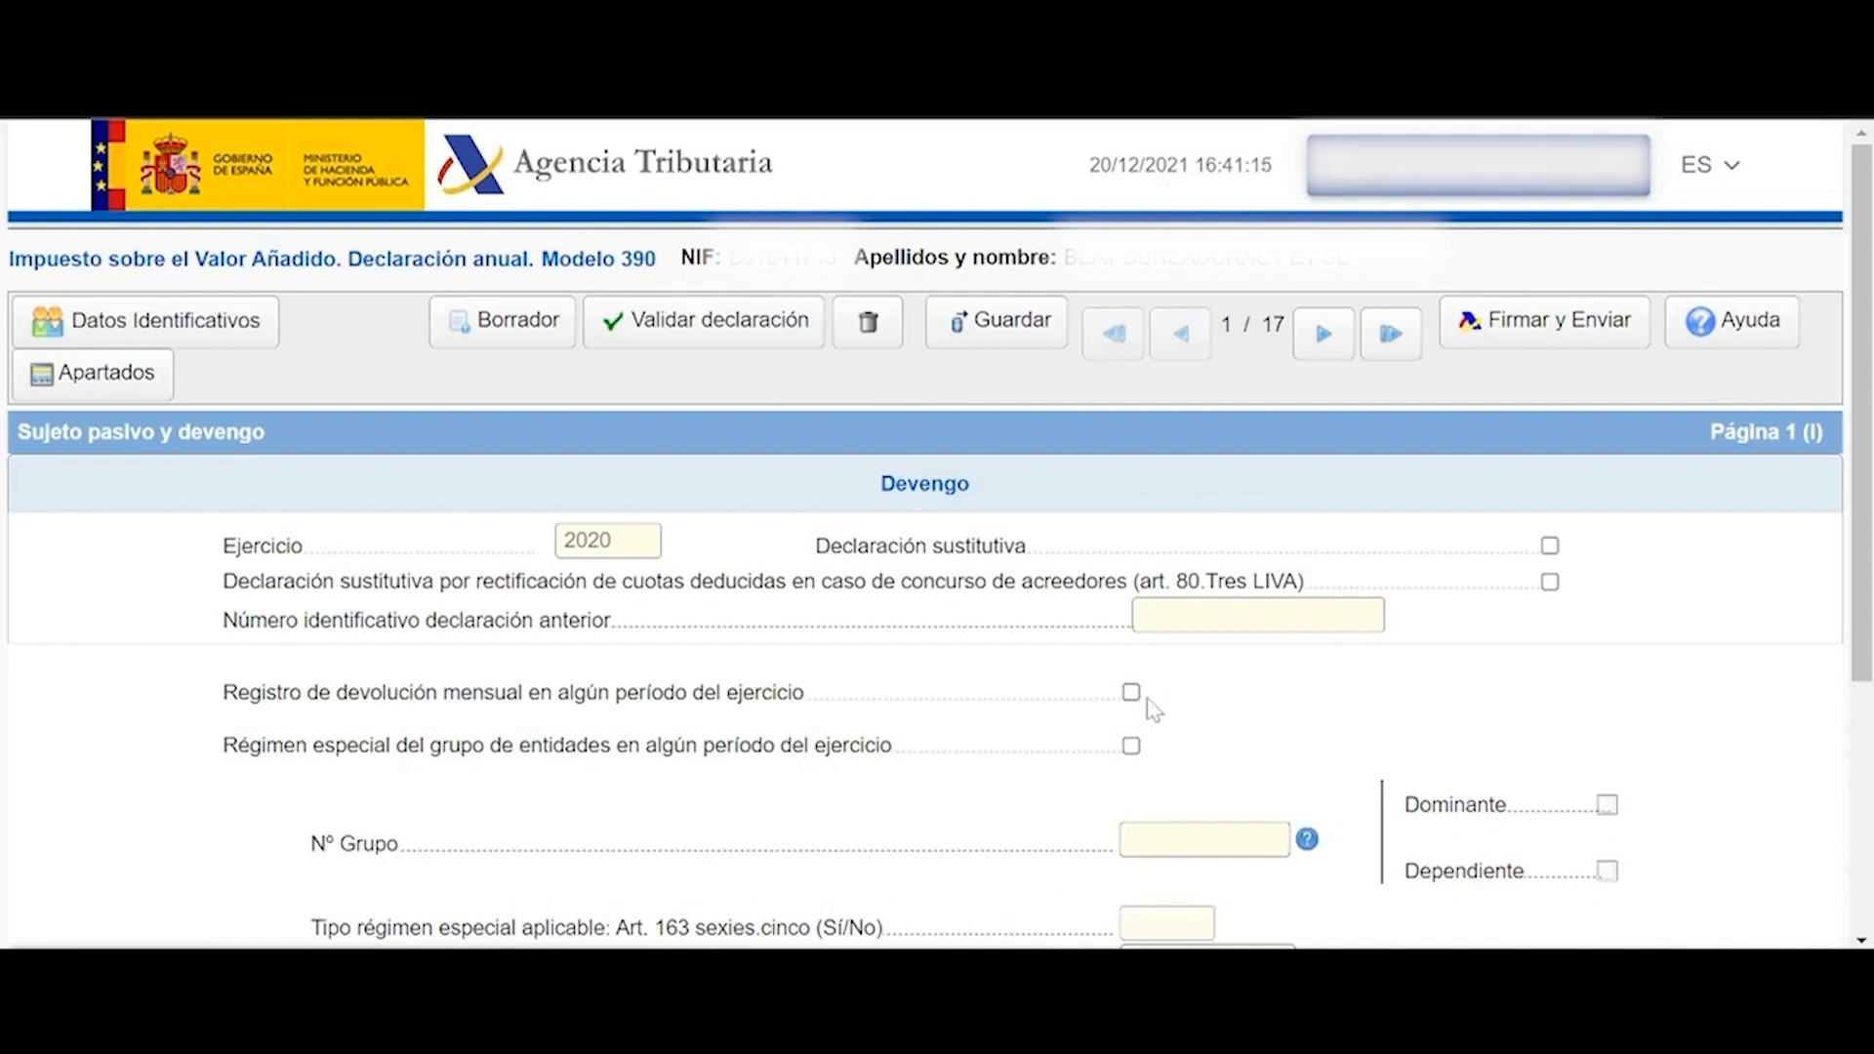
# - Validate the declaration, review the listed errors and notices, and close the list
pyautogui.click(722, 344)
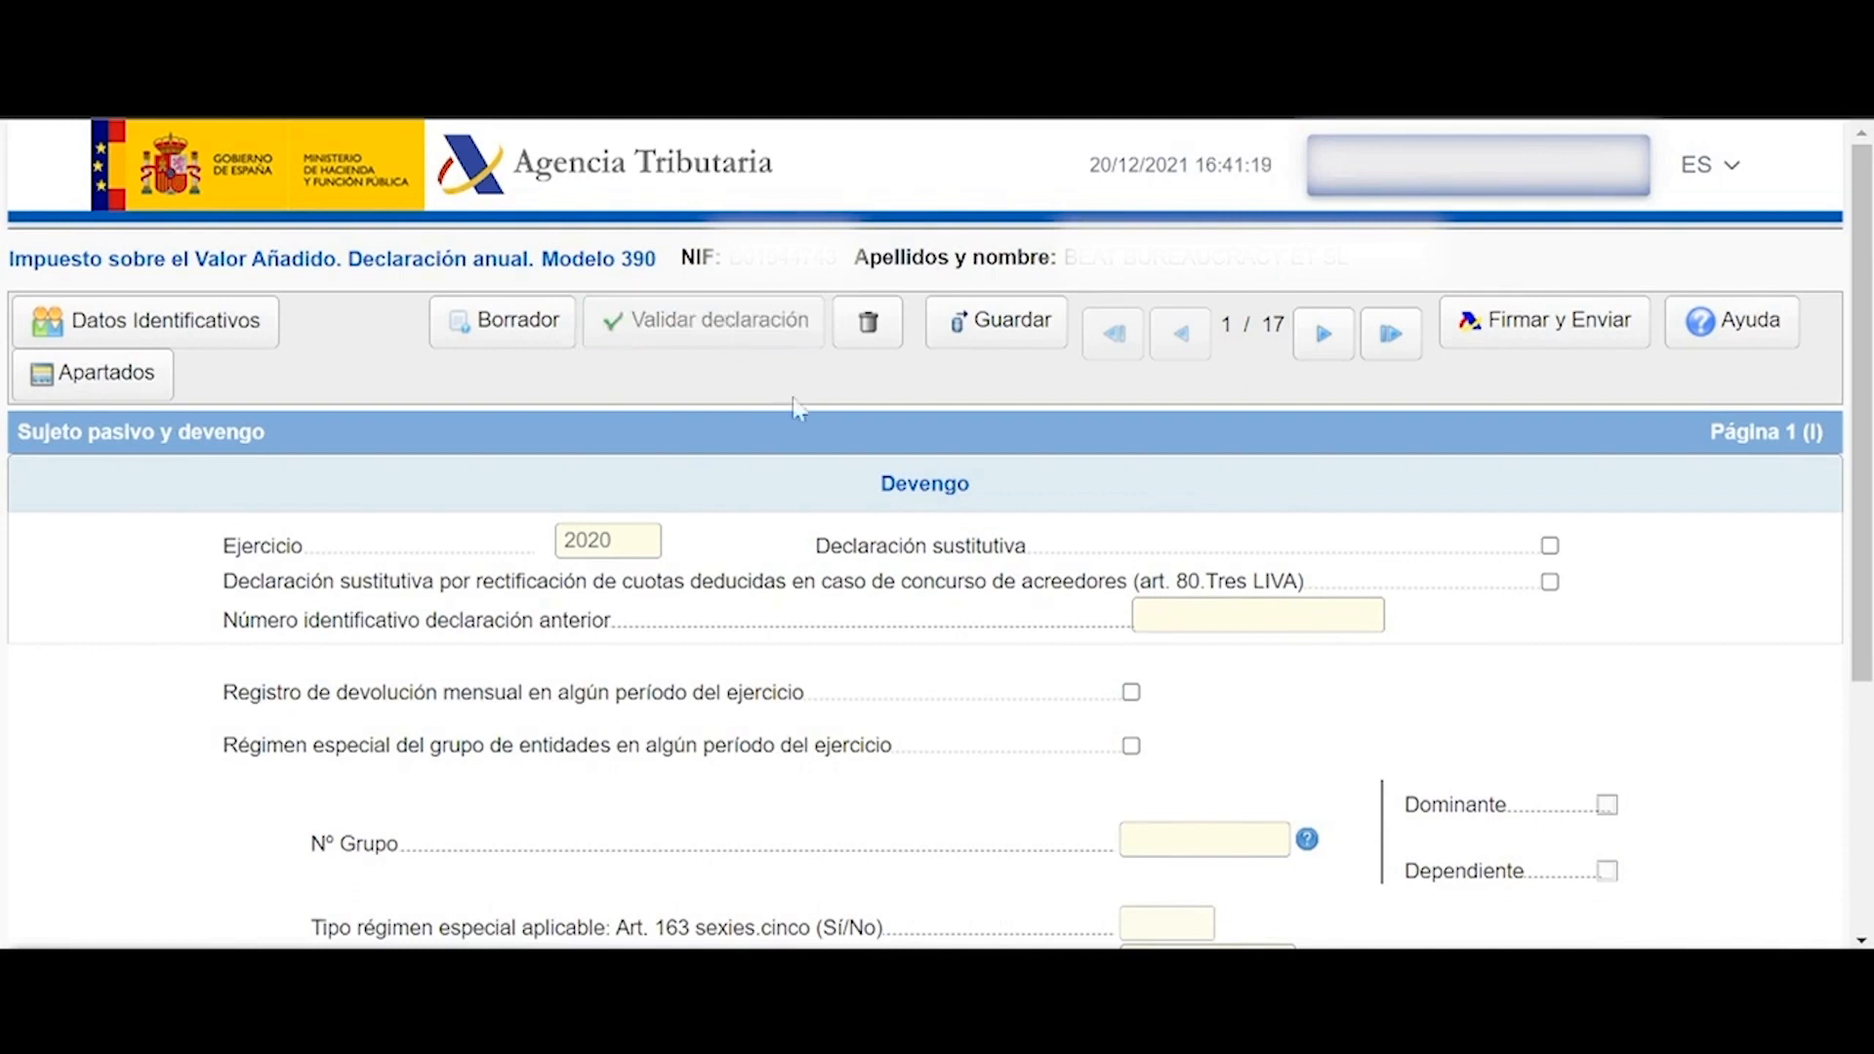
pyautogui.scroll(-3, 925, 534)
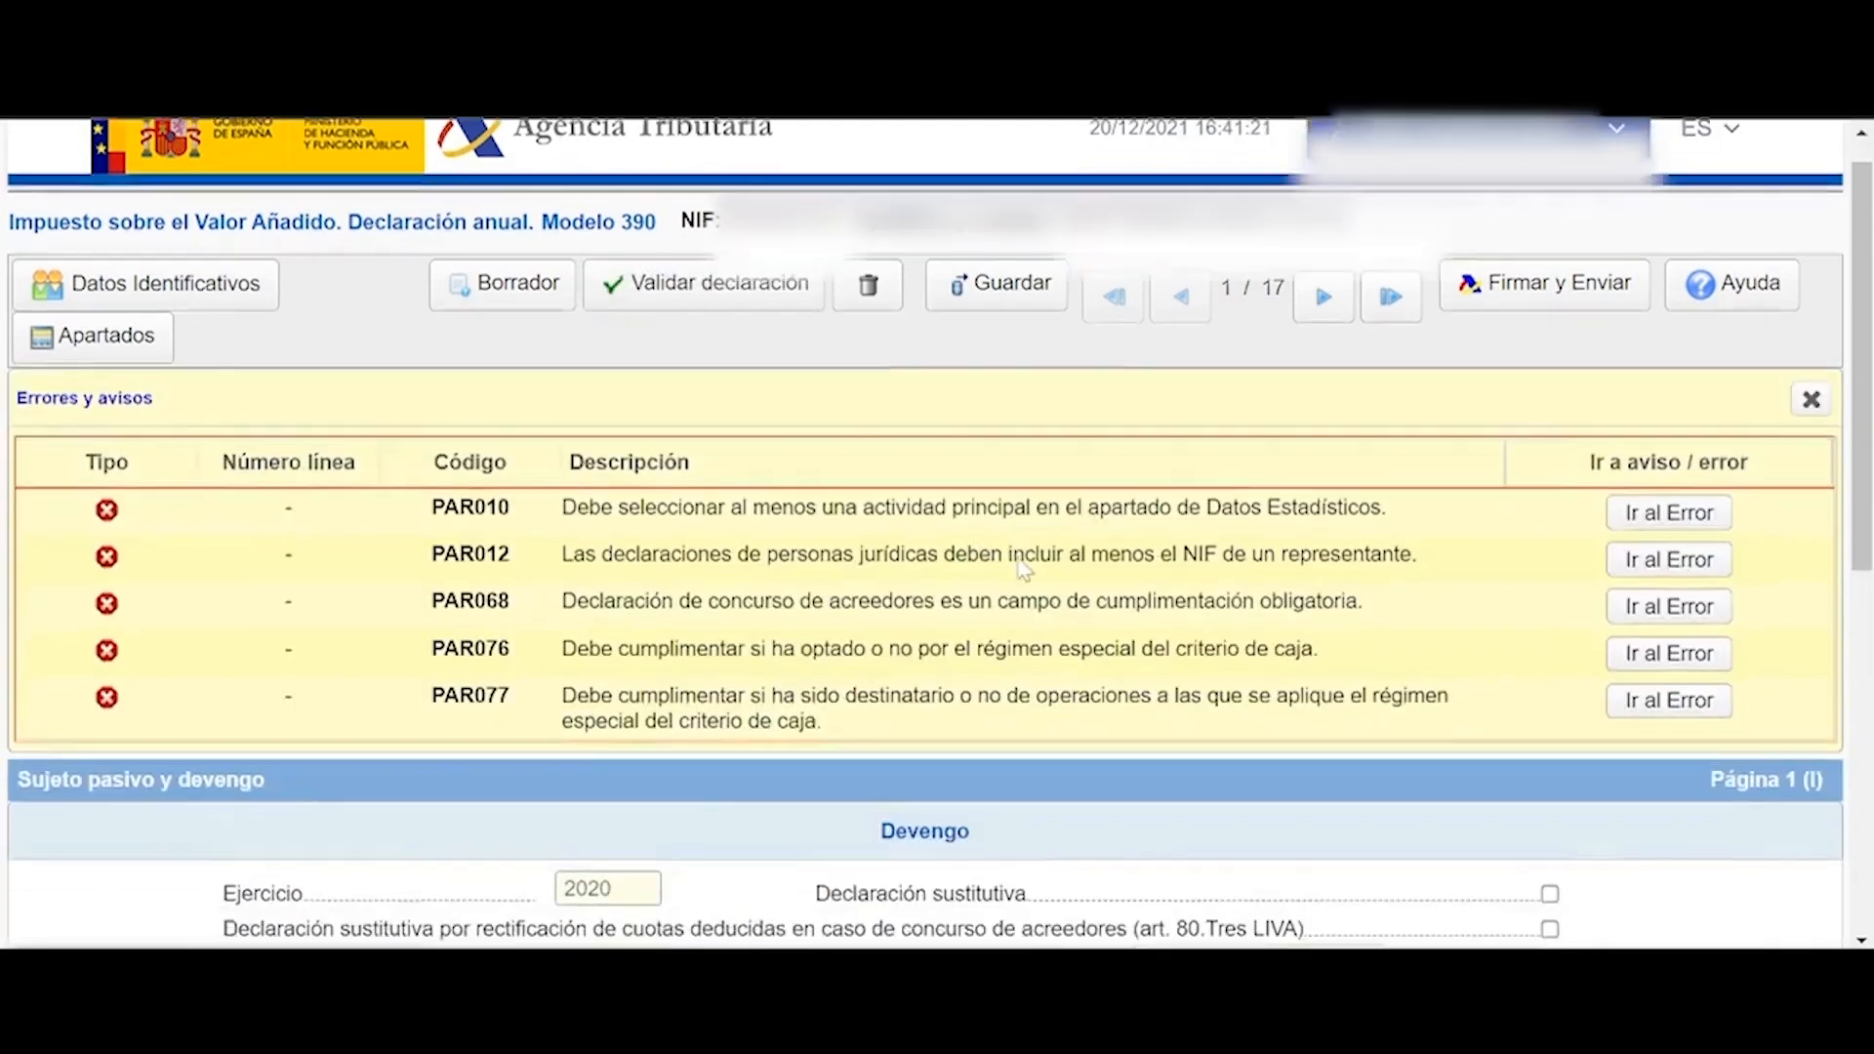
pyautogui.scroll(3, 926, 534)
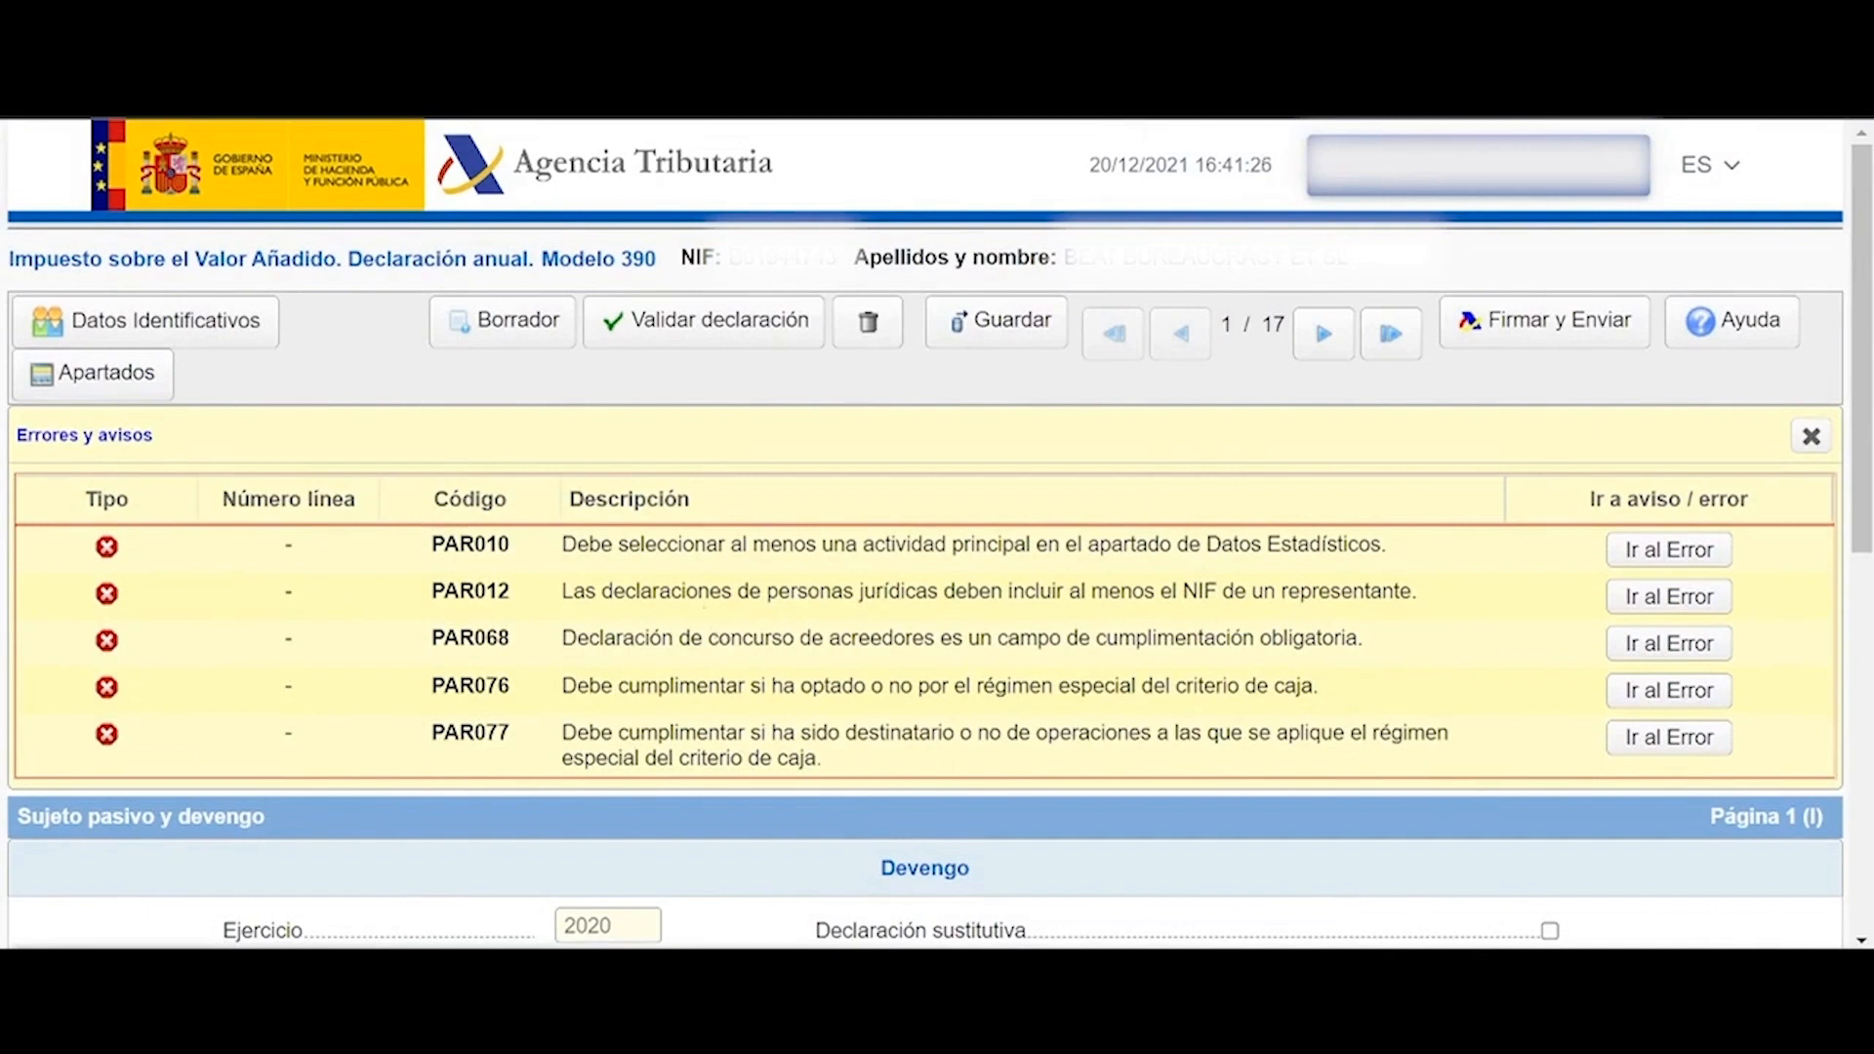
pyautogui.click(1811, 439)
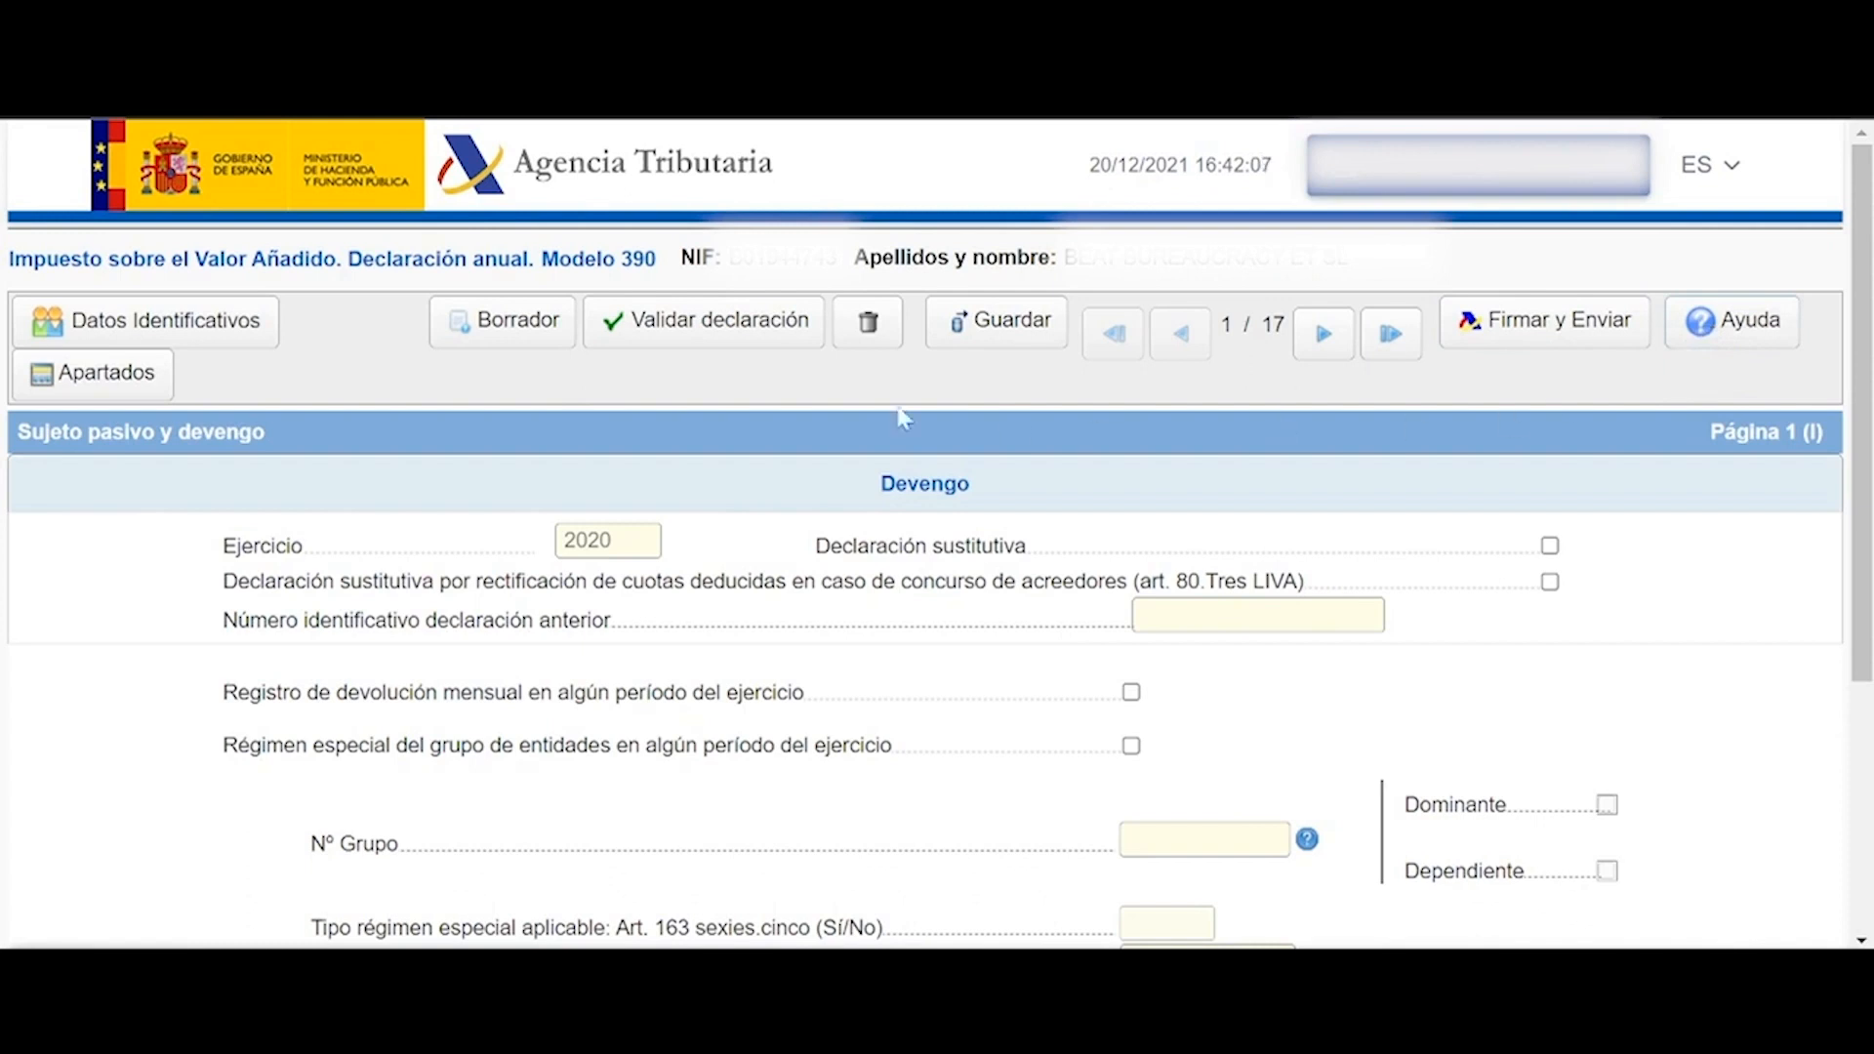
# - Browse the declaration's list of sections and examine the IVA deducible page for operations under the general regime
pyautogui.click(121, 388)
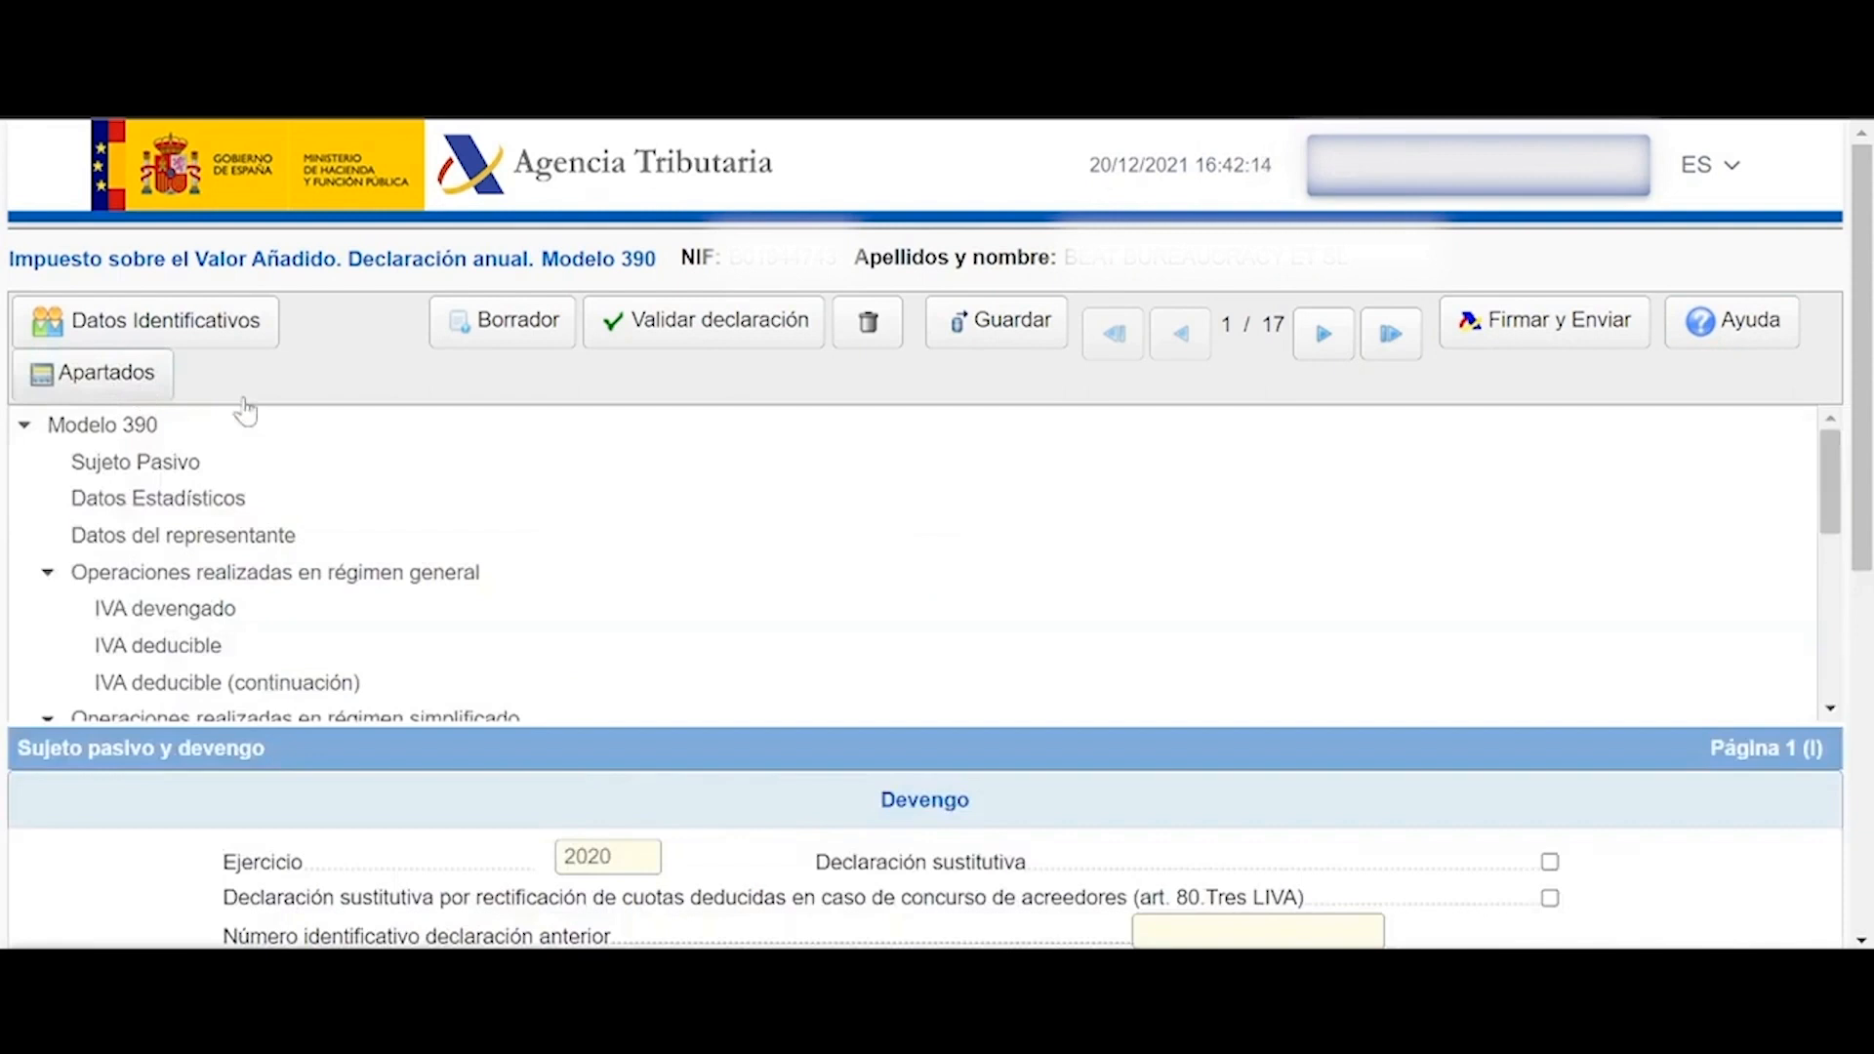
pyautogui.scroll(-5, 502, 527)
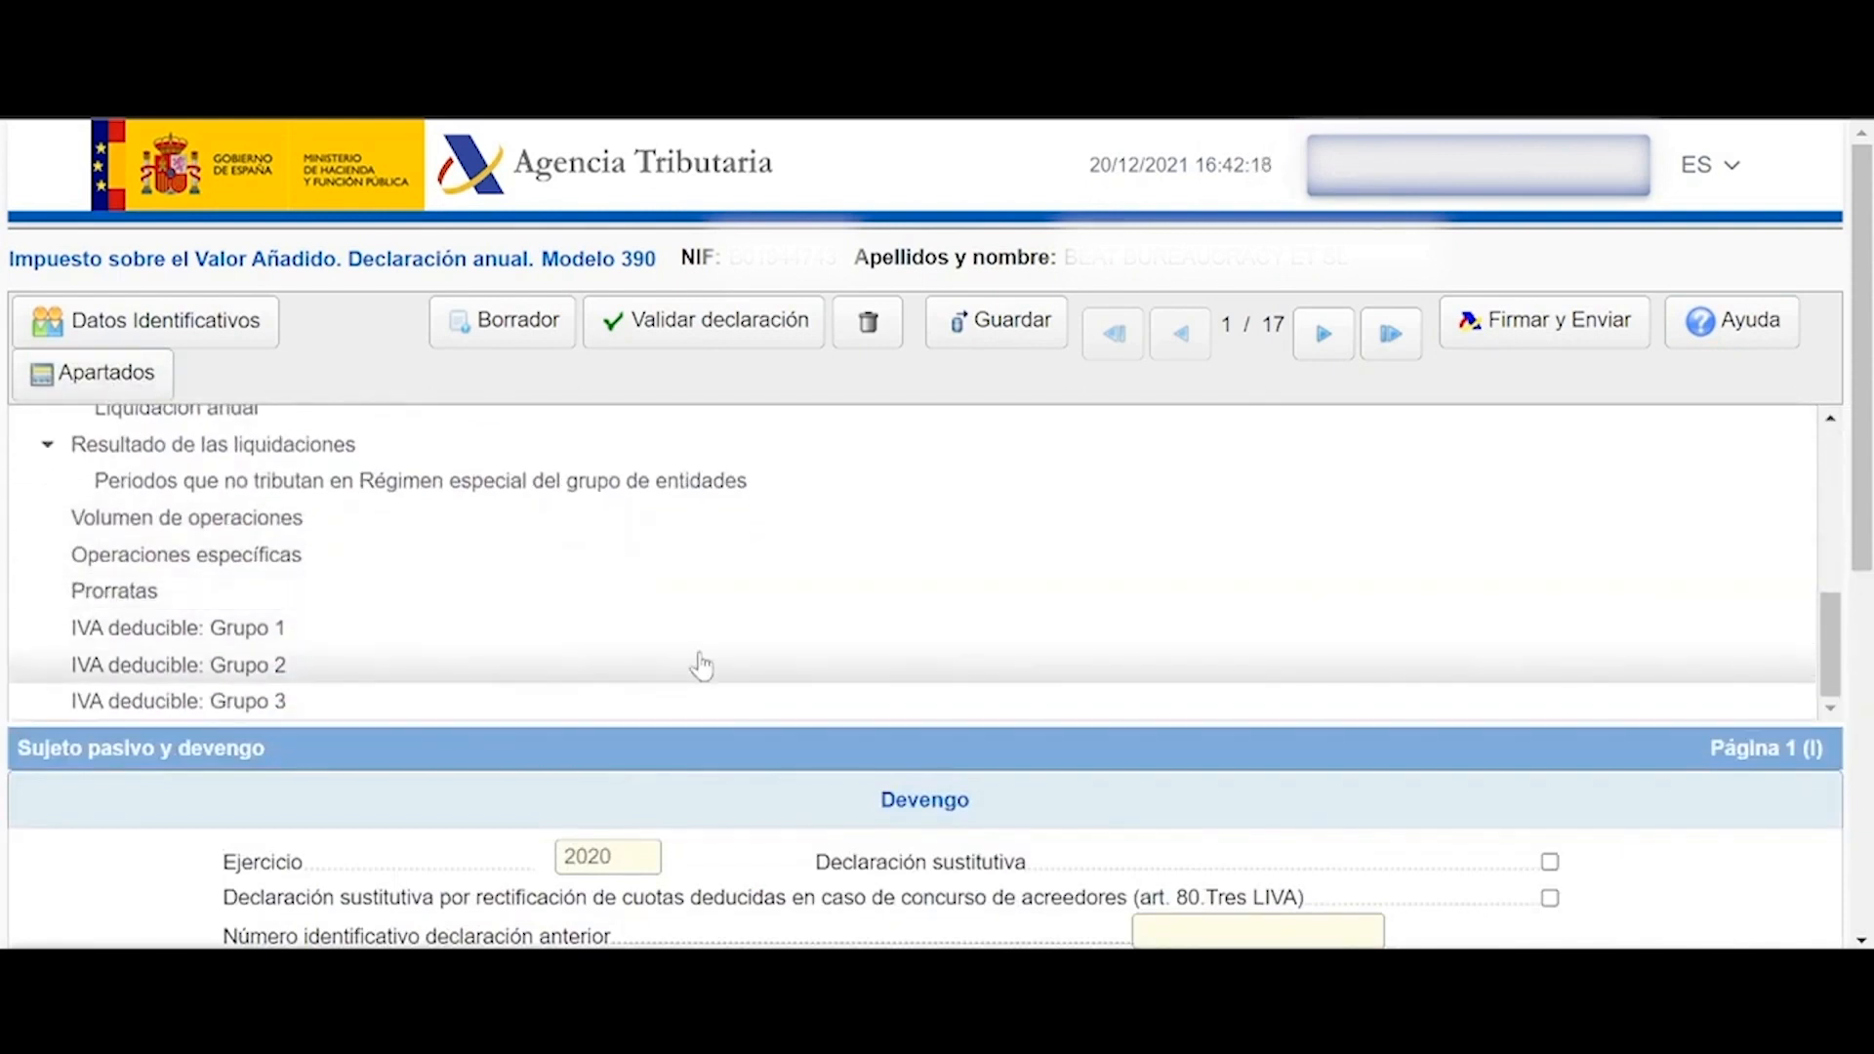
pyautogui.scroll(3, 703, 666)
pyautogui.scroll(2, 669, 648)
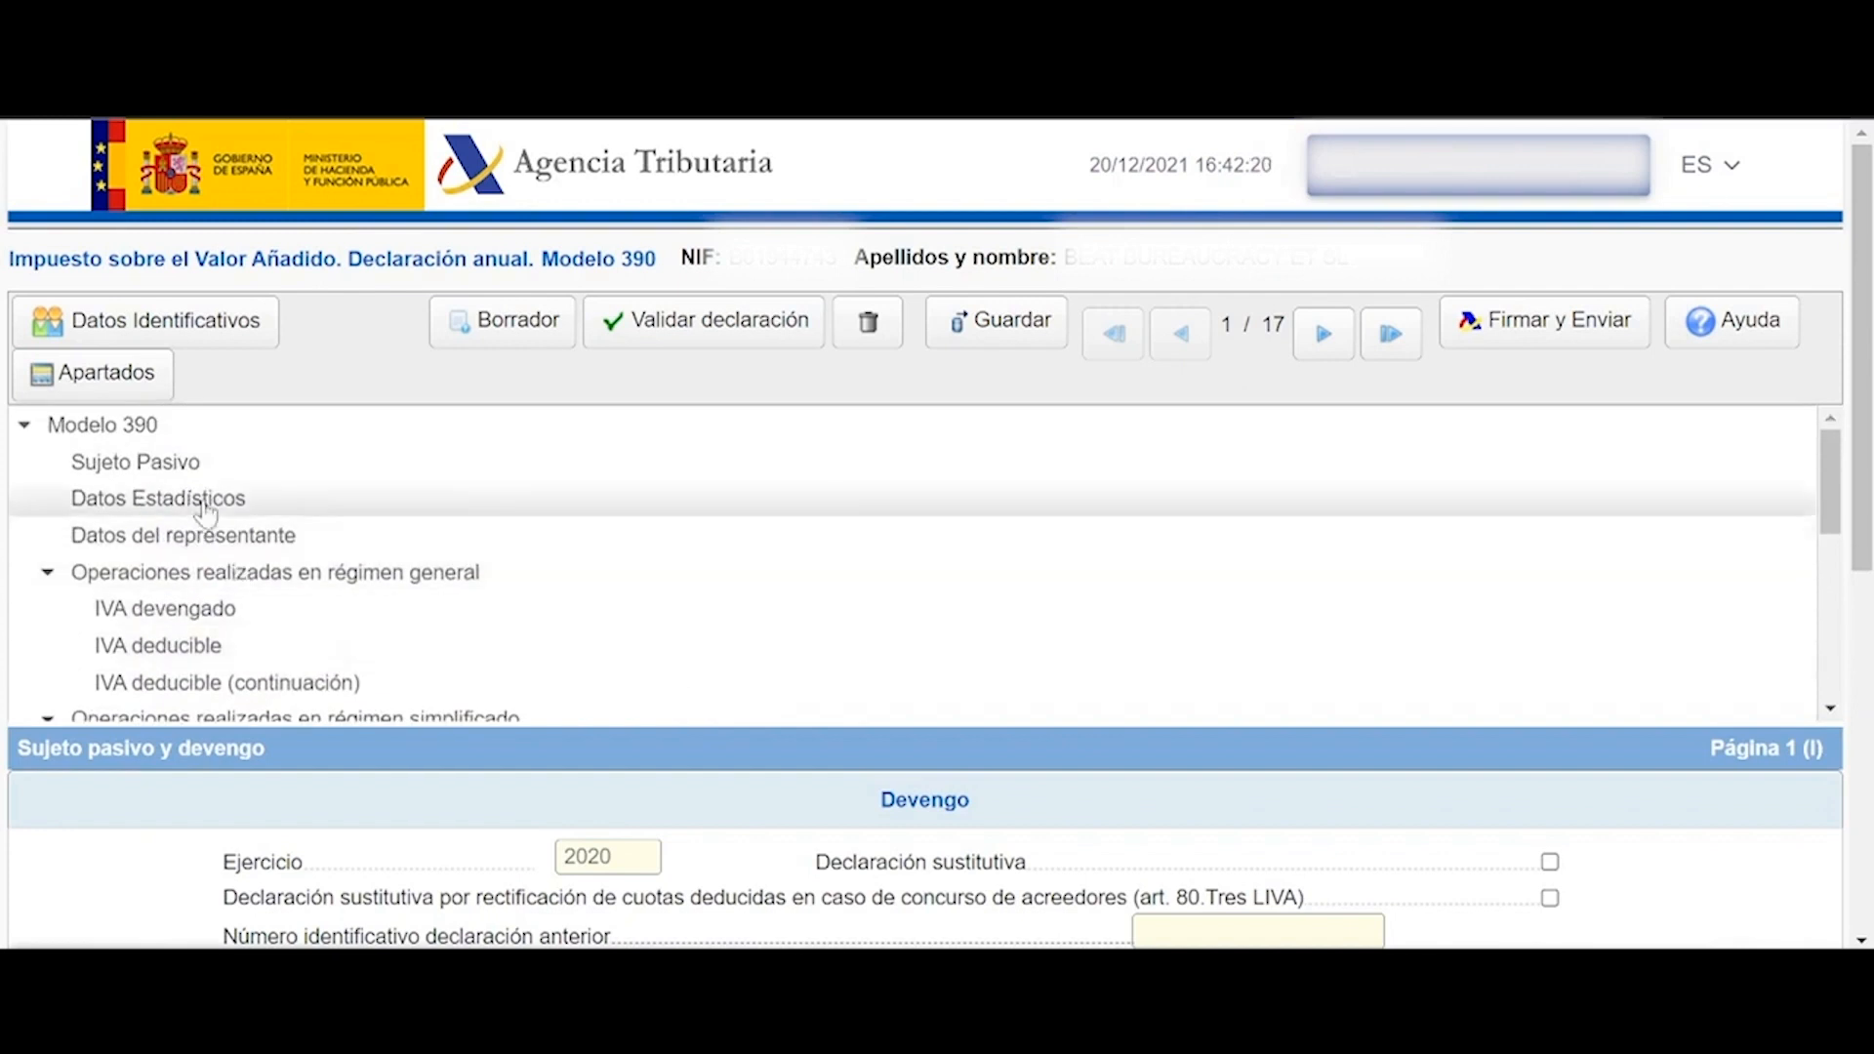
pyautogui.scroll(-5, 259, 544)
pyautogui.scroll(3, 260, 544)
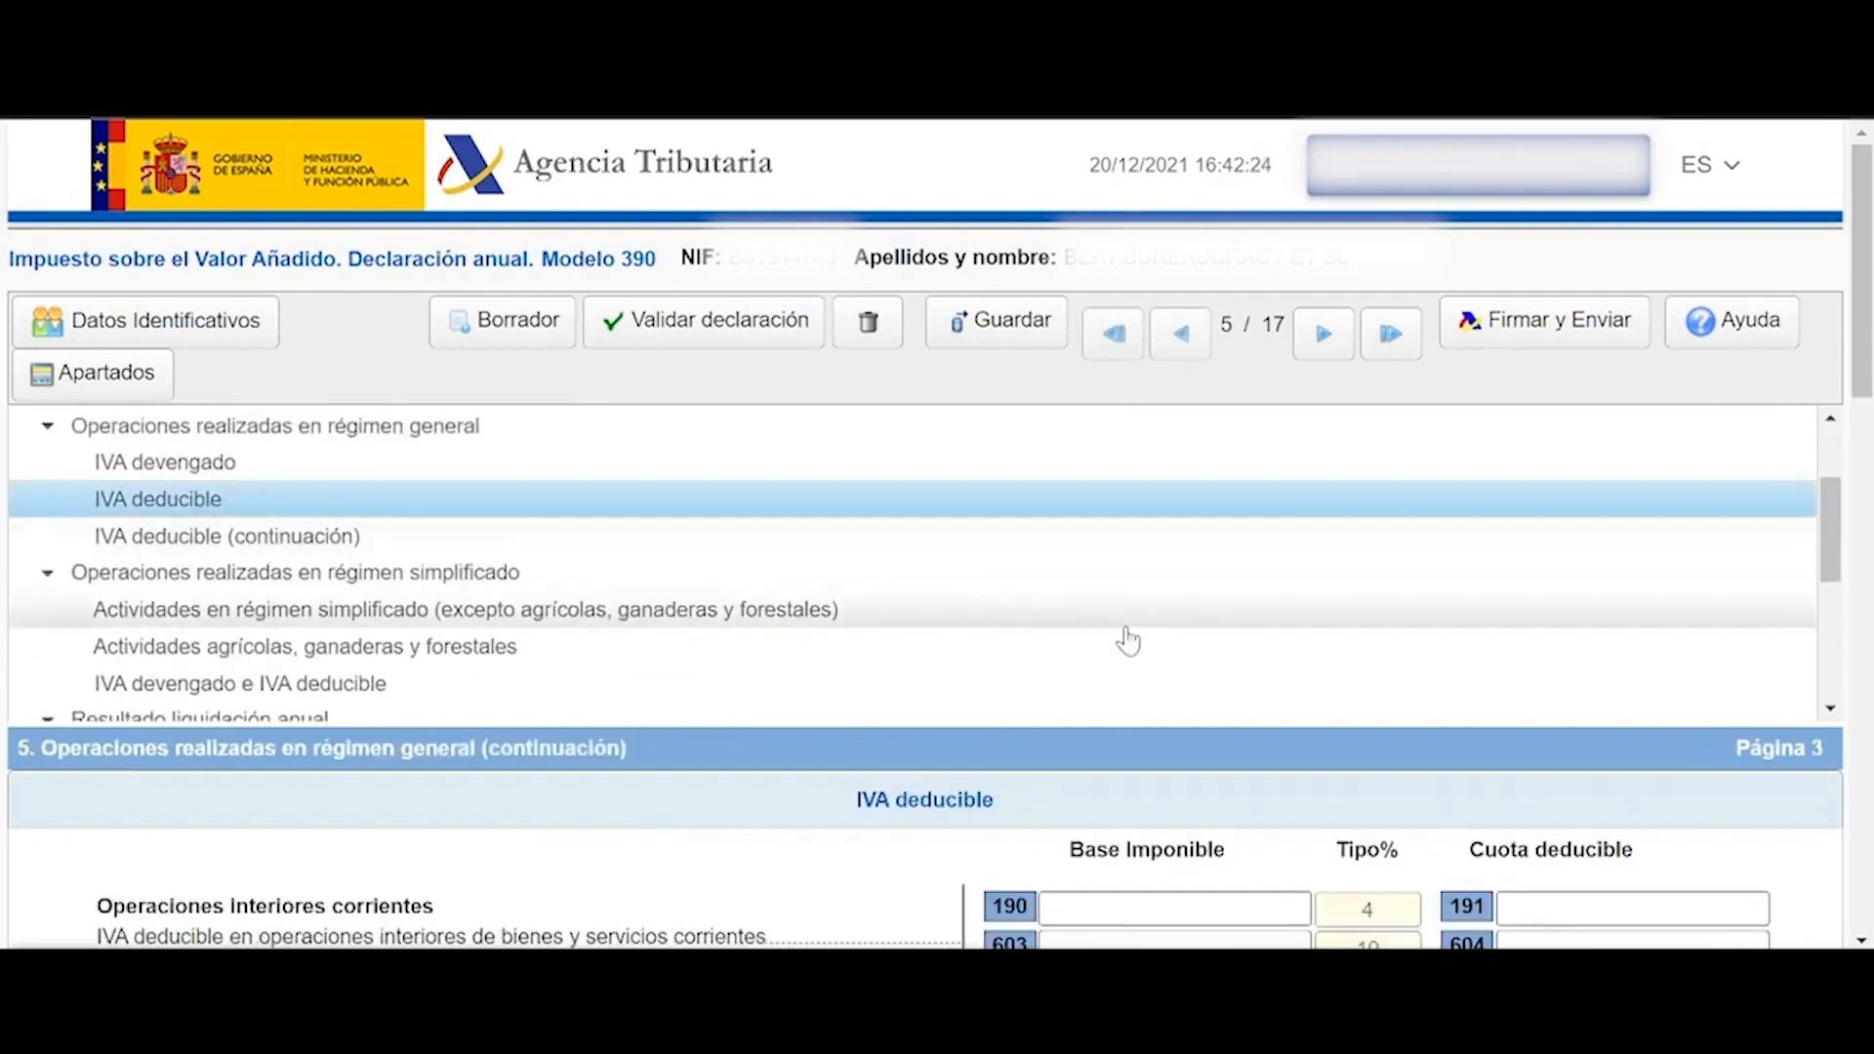
pyautogui.scroll(-3, 1122, 635)
pyautogui.scroll(-3, 1286, 703)
pyautogui.scroll(-5, 543, 355)
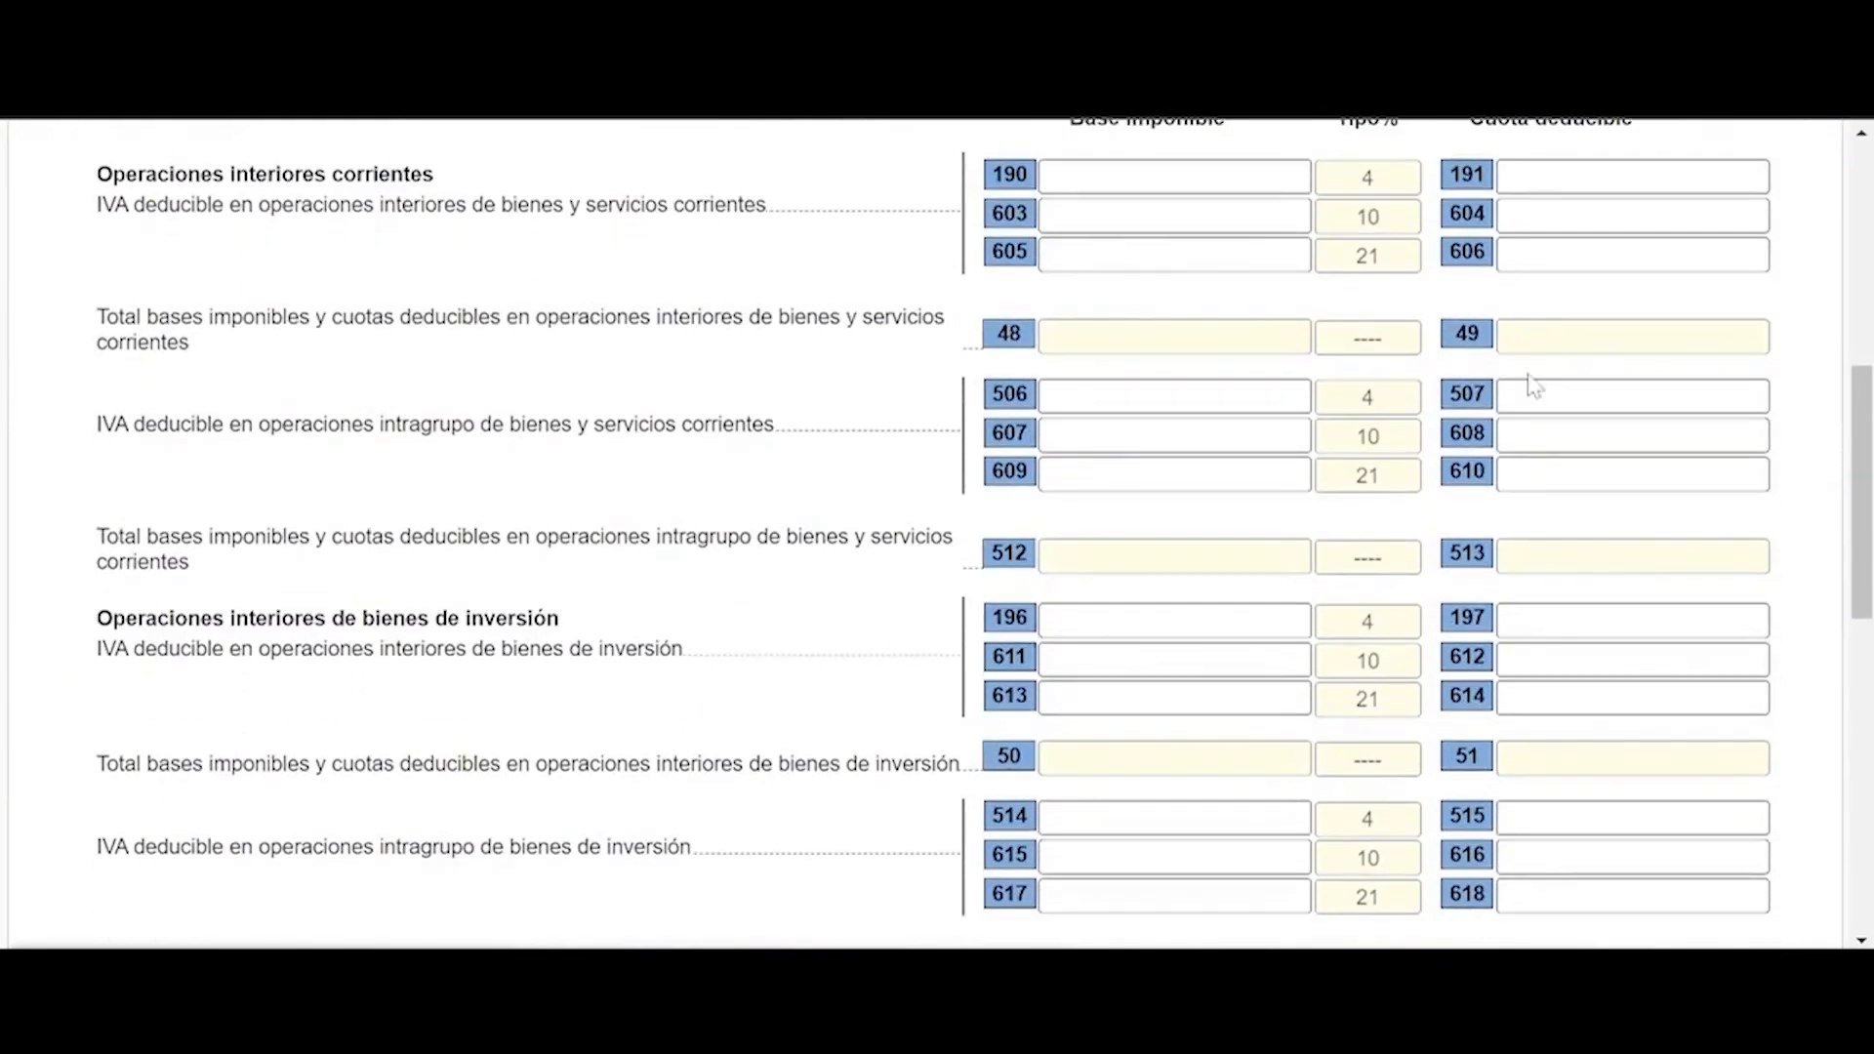
pyautogui.scroll(-5, 1338, 778)
pyautogui.scroll(-4, 1068, 717)
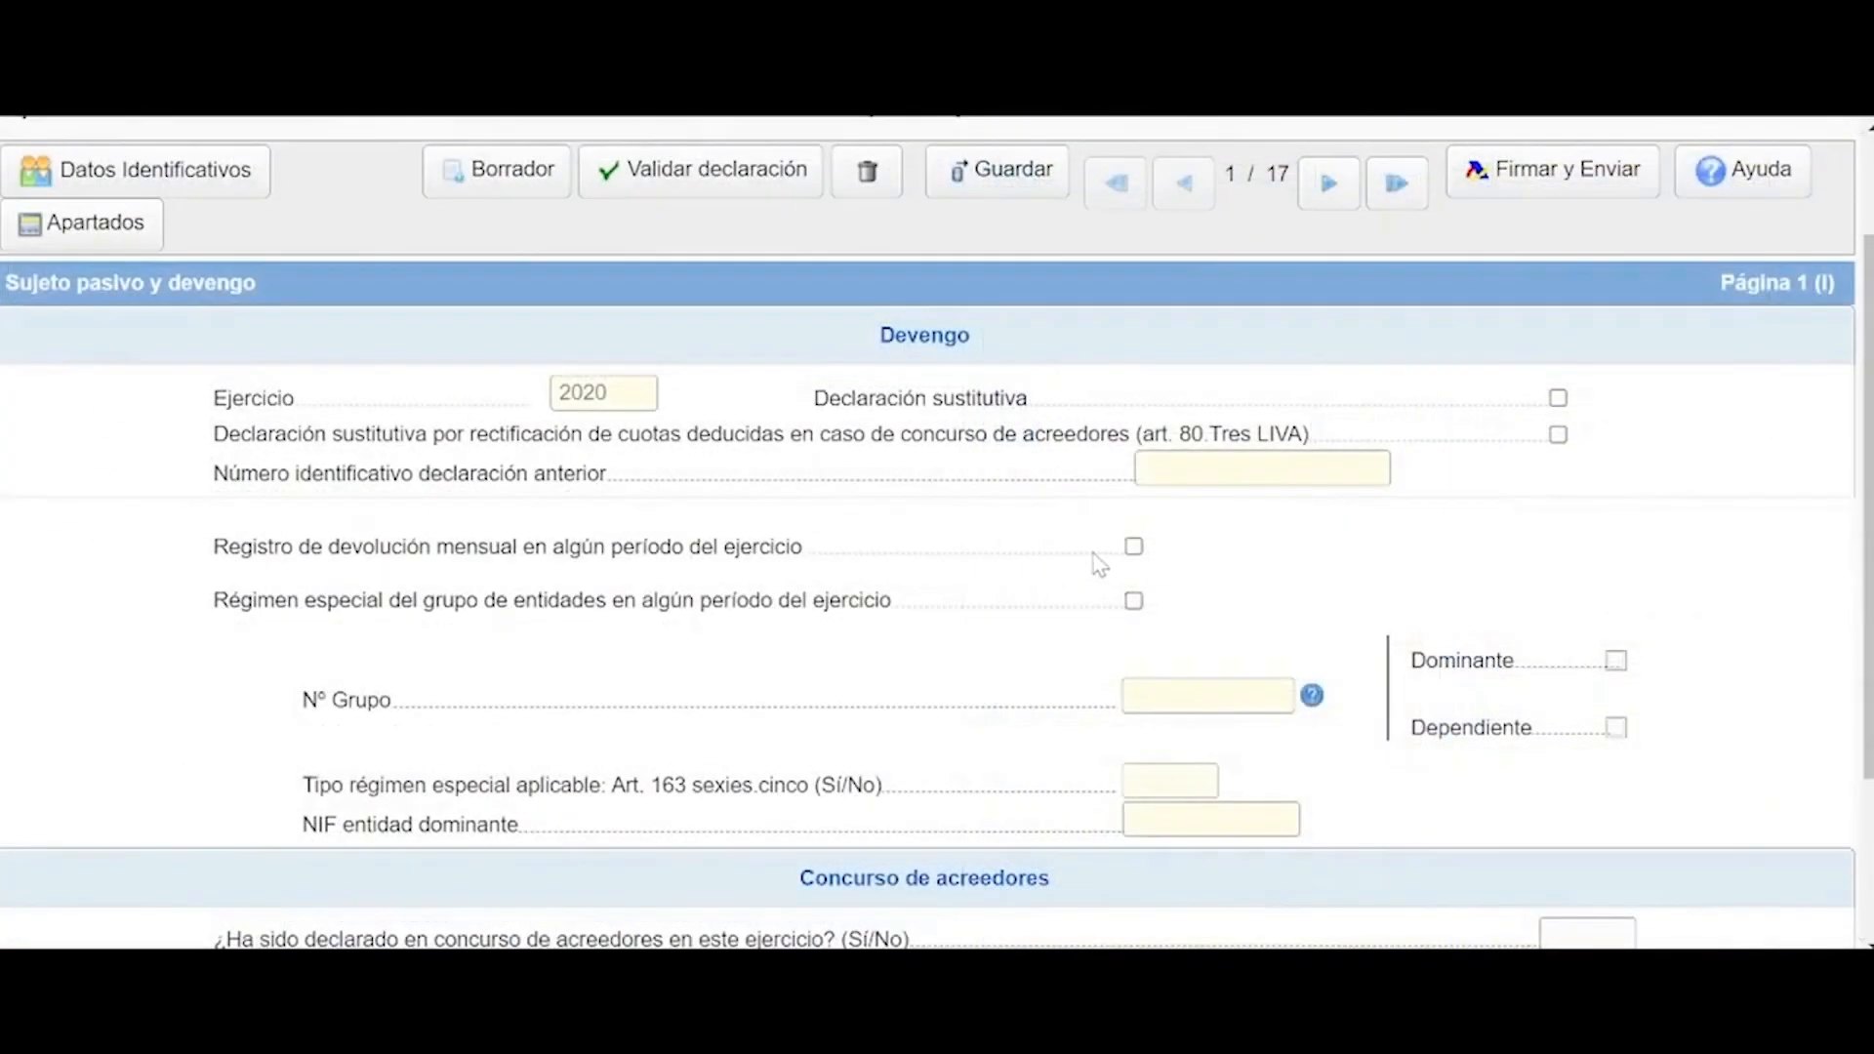
# - Go from page 1 to the Datos estadísticos page and review its activity, Clave and Epígrafe I.A.E. fields
pyautogui.scroll(-2, 832, 415)
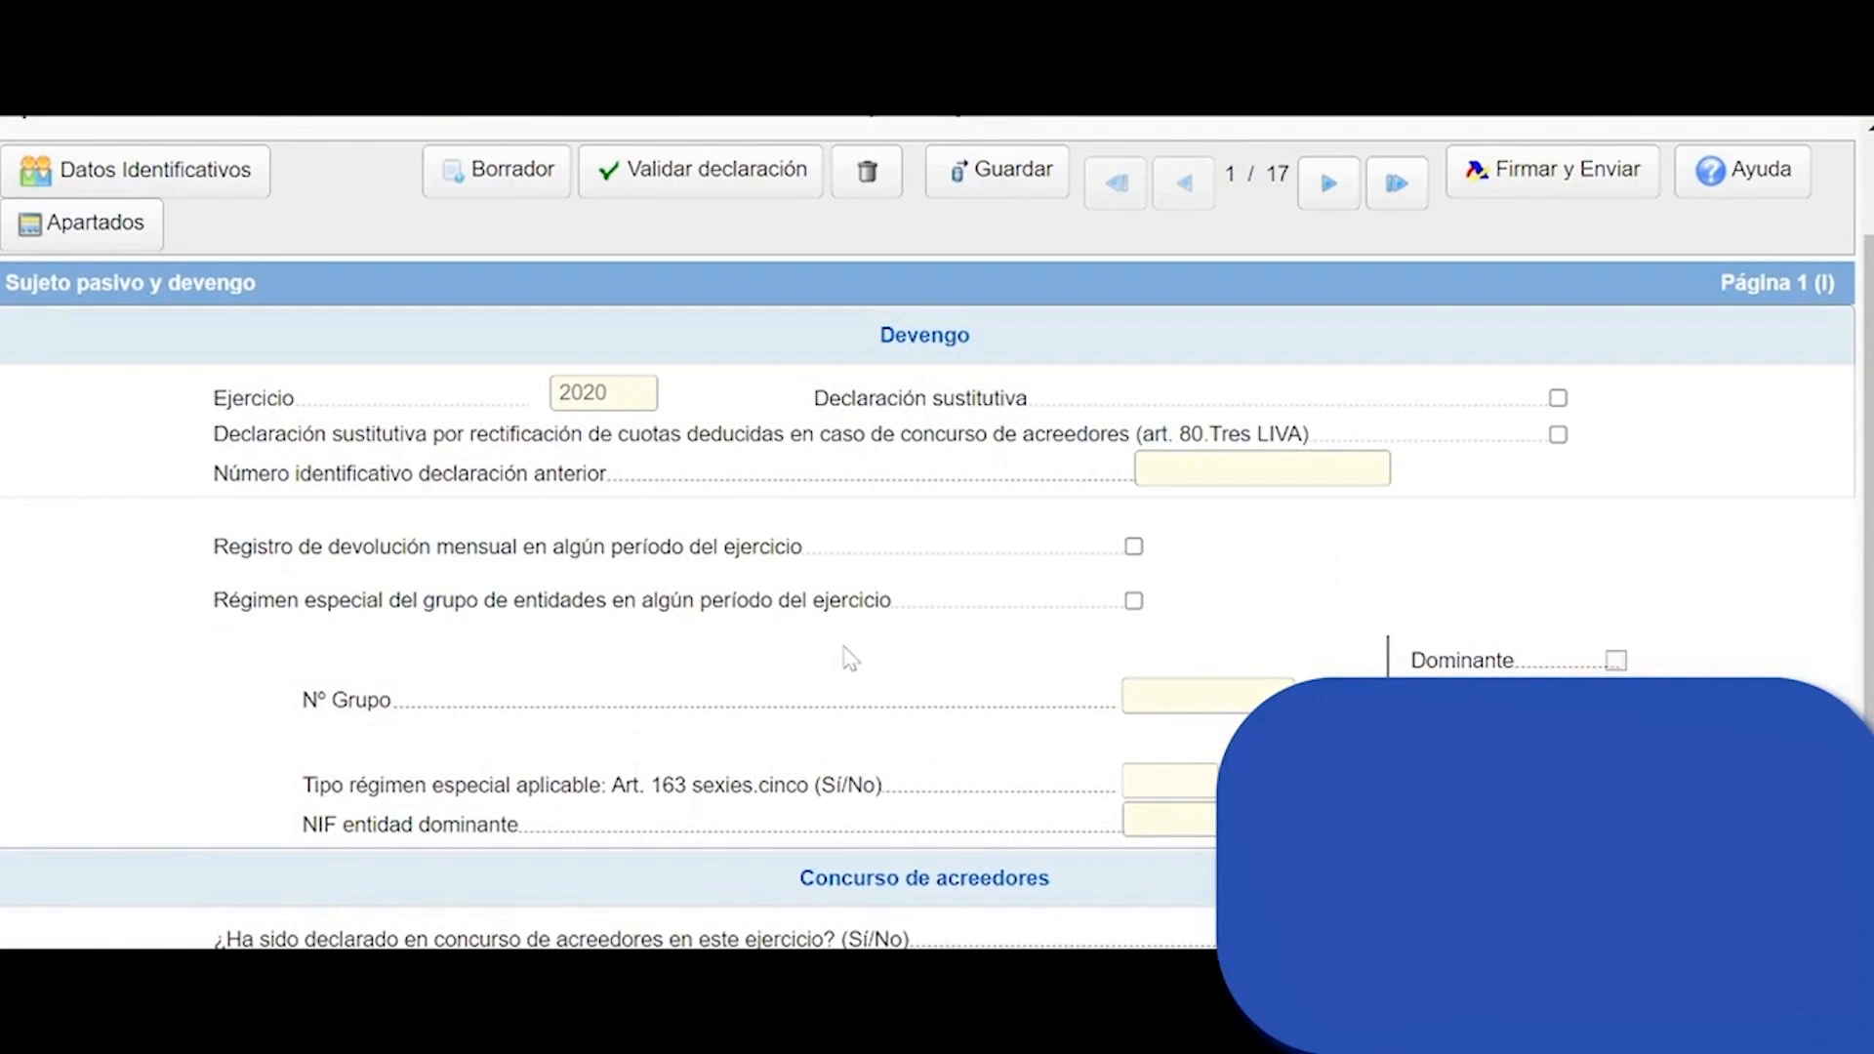
pyautogui.scroll(2, 869, 642)
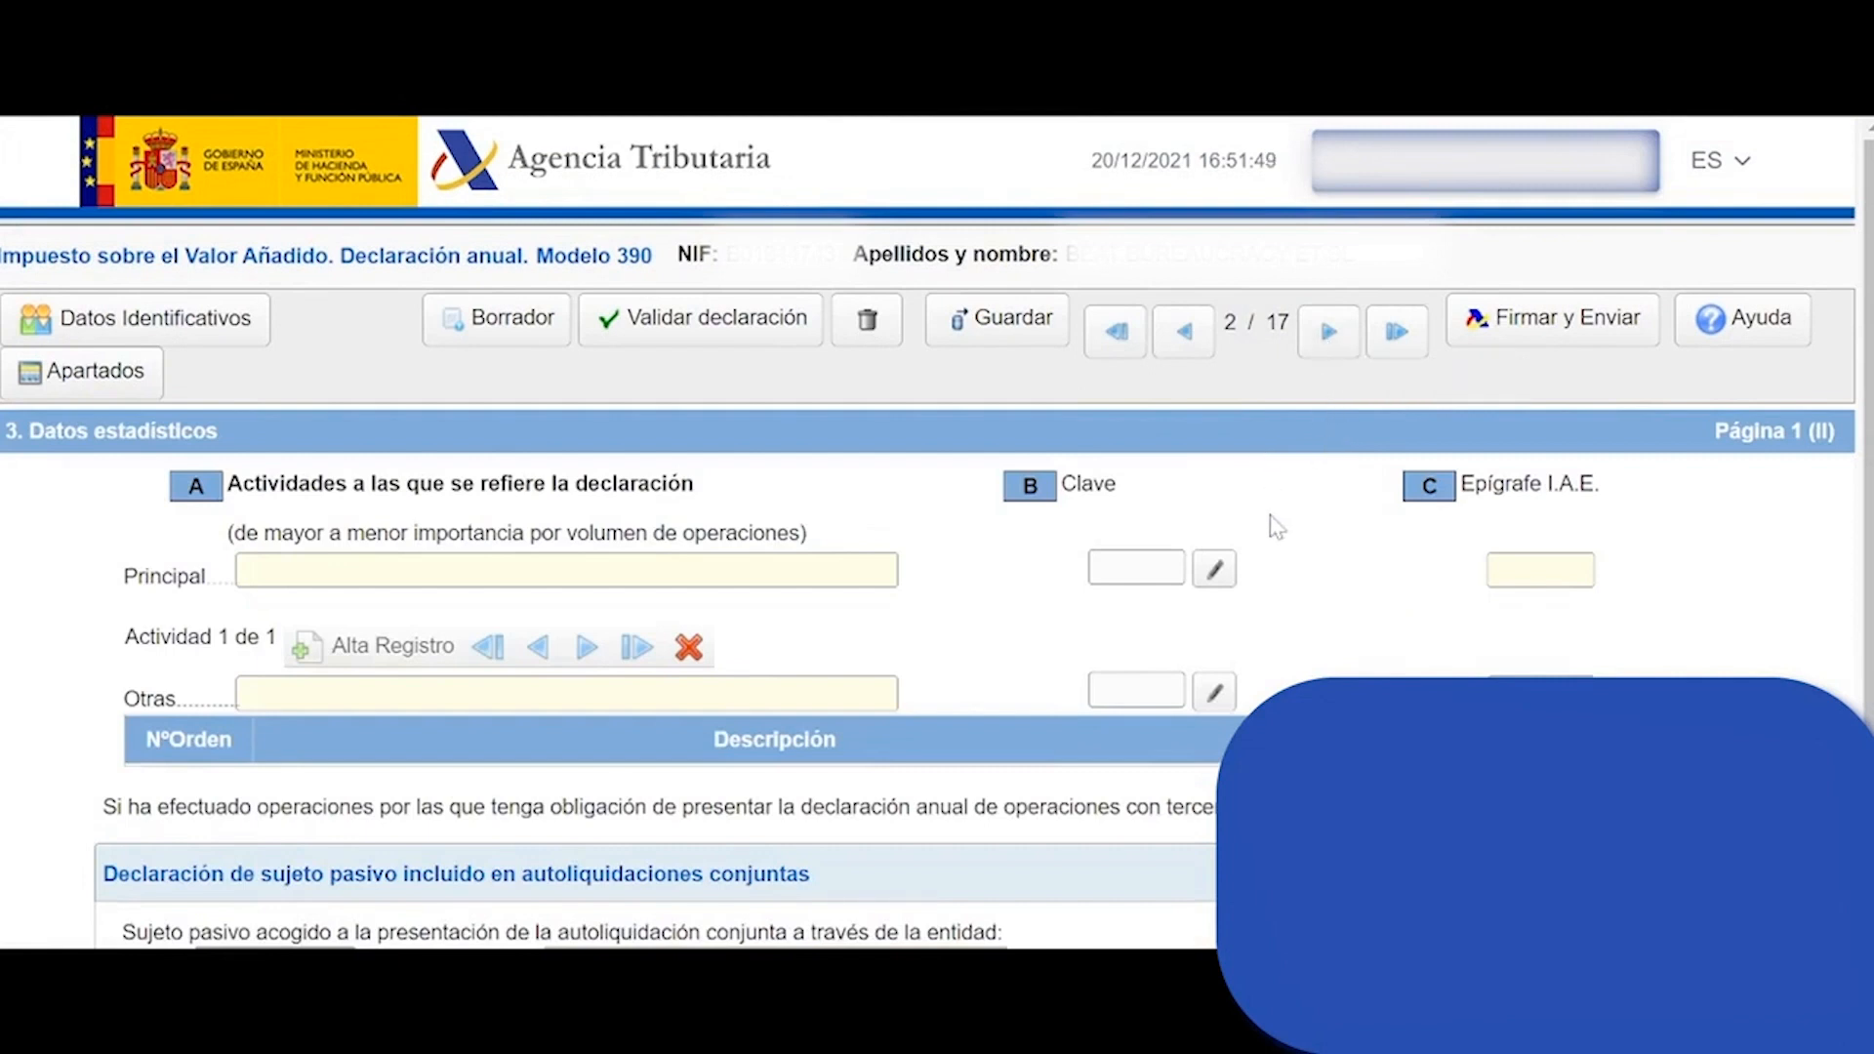
pyautogui.scroll(-2, 1279, 527)
pyautogui.moveTo(219, 294); pyautogui.dragTo(7, 306)
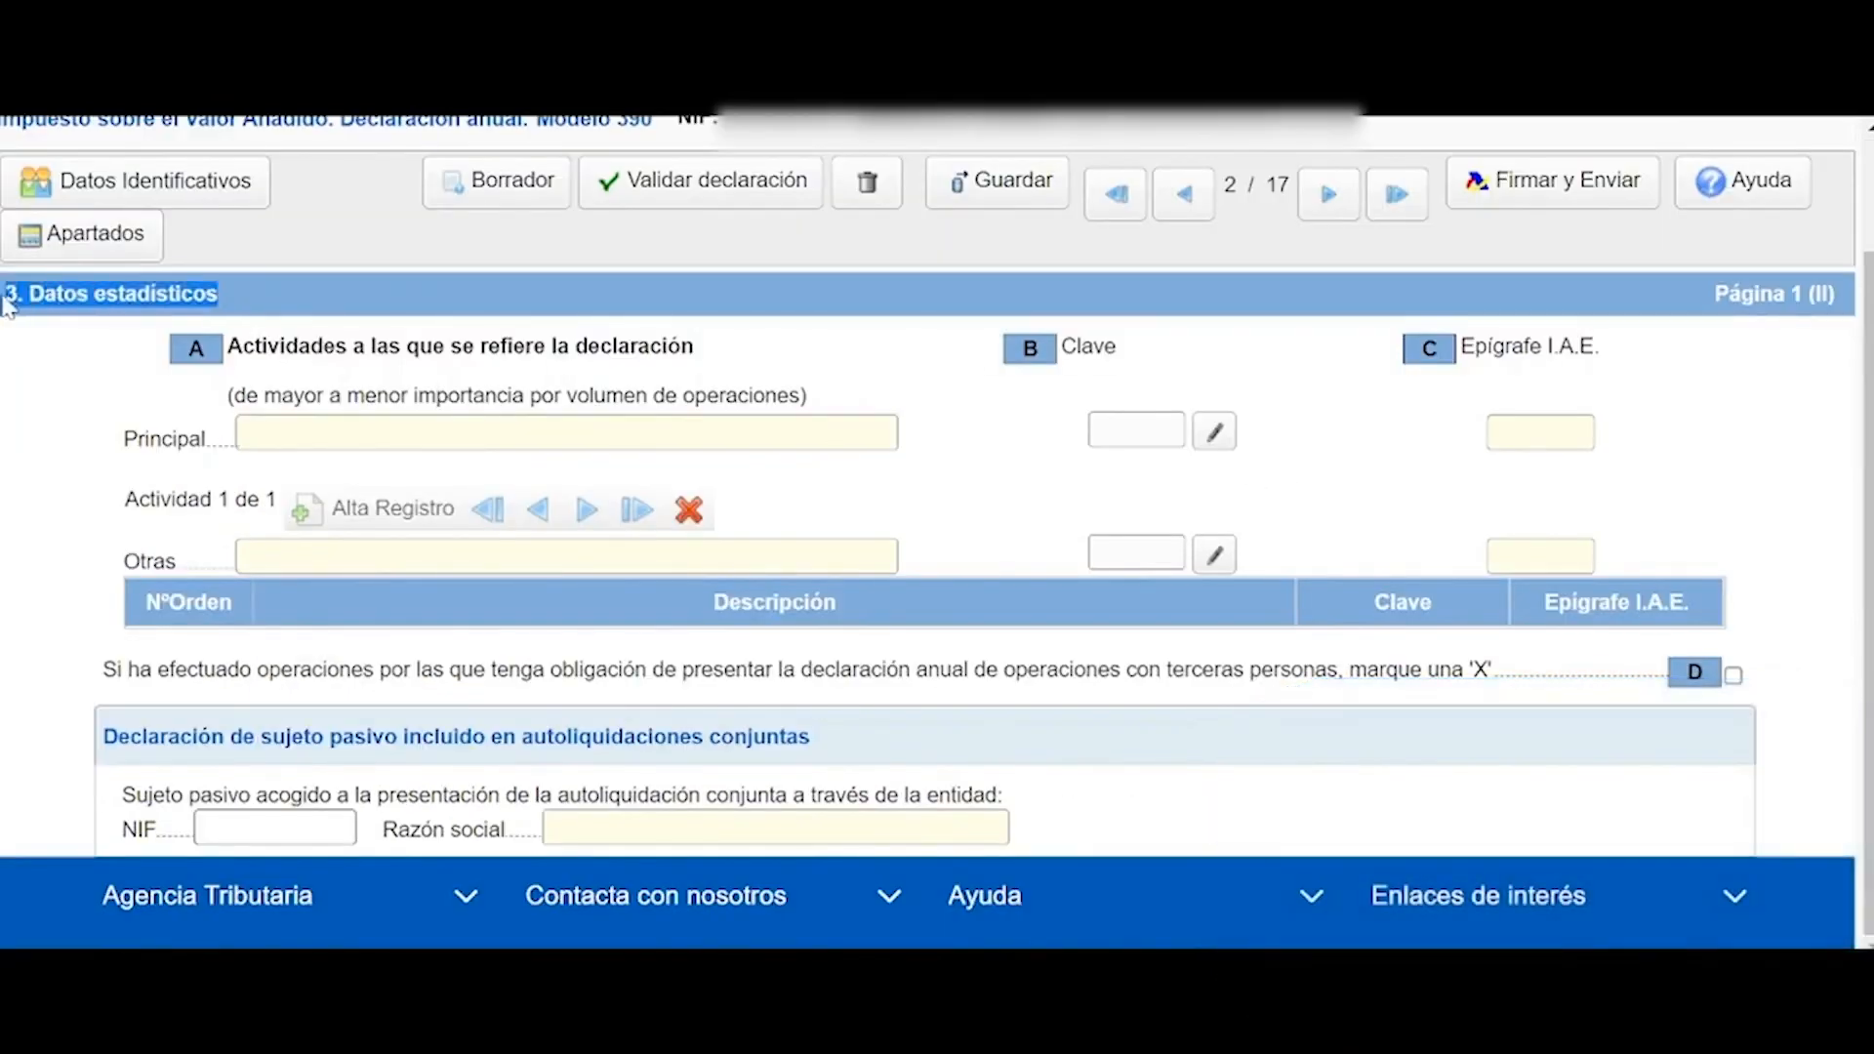
pyautogui.click(1013, 410)
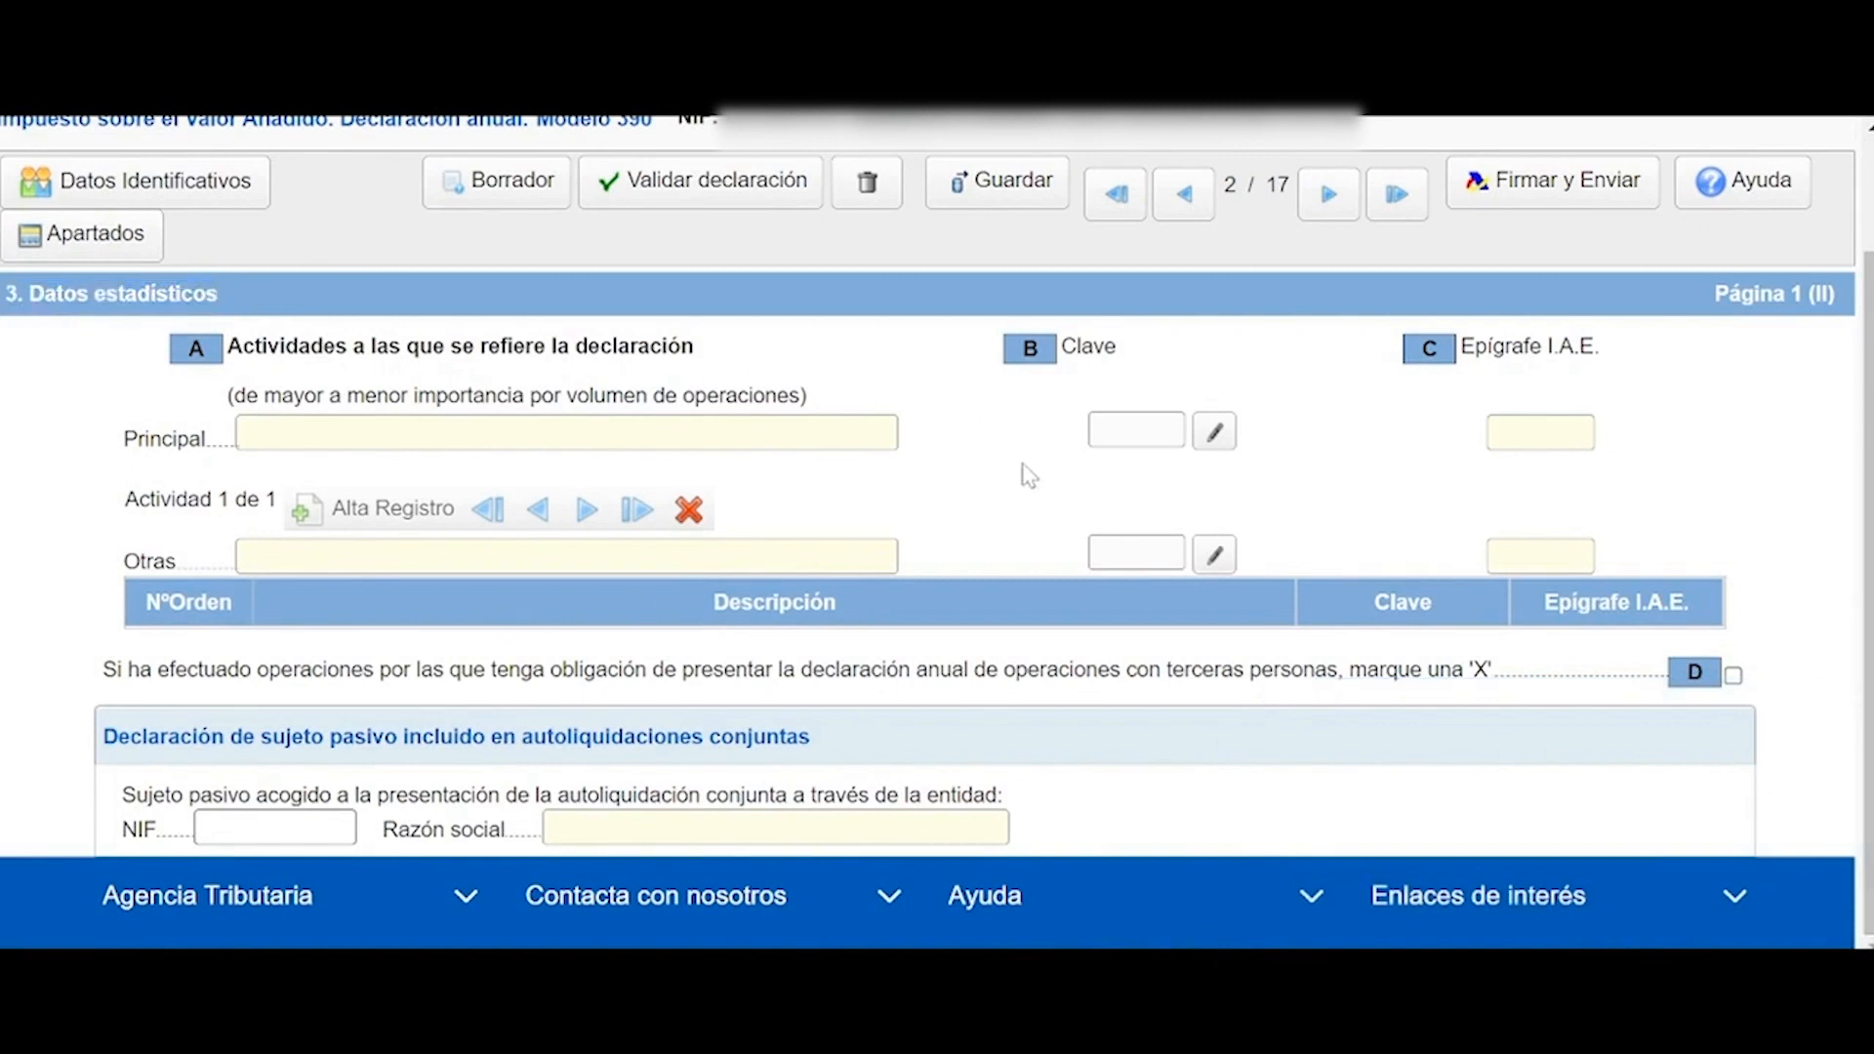
pyautogui.scroll(2, 987, 594)
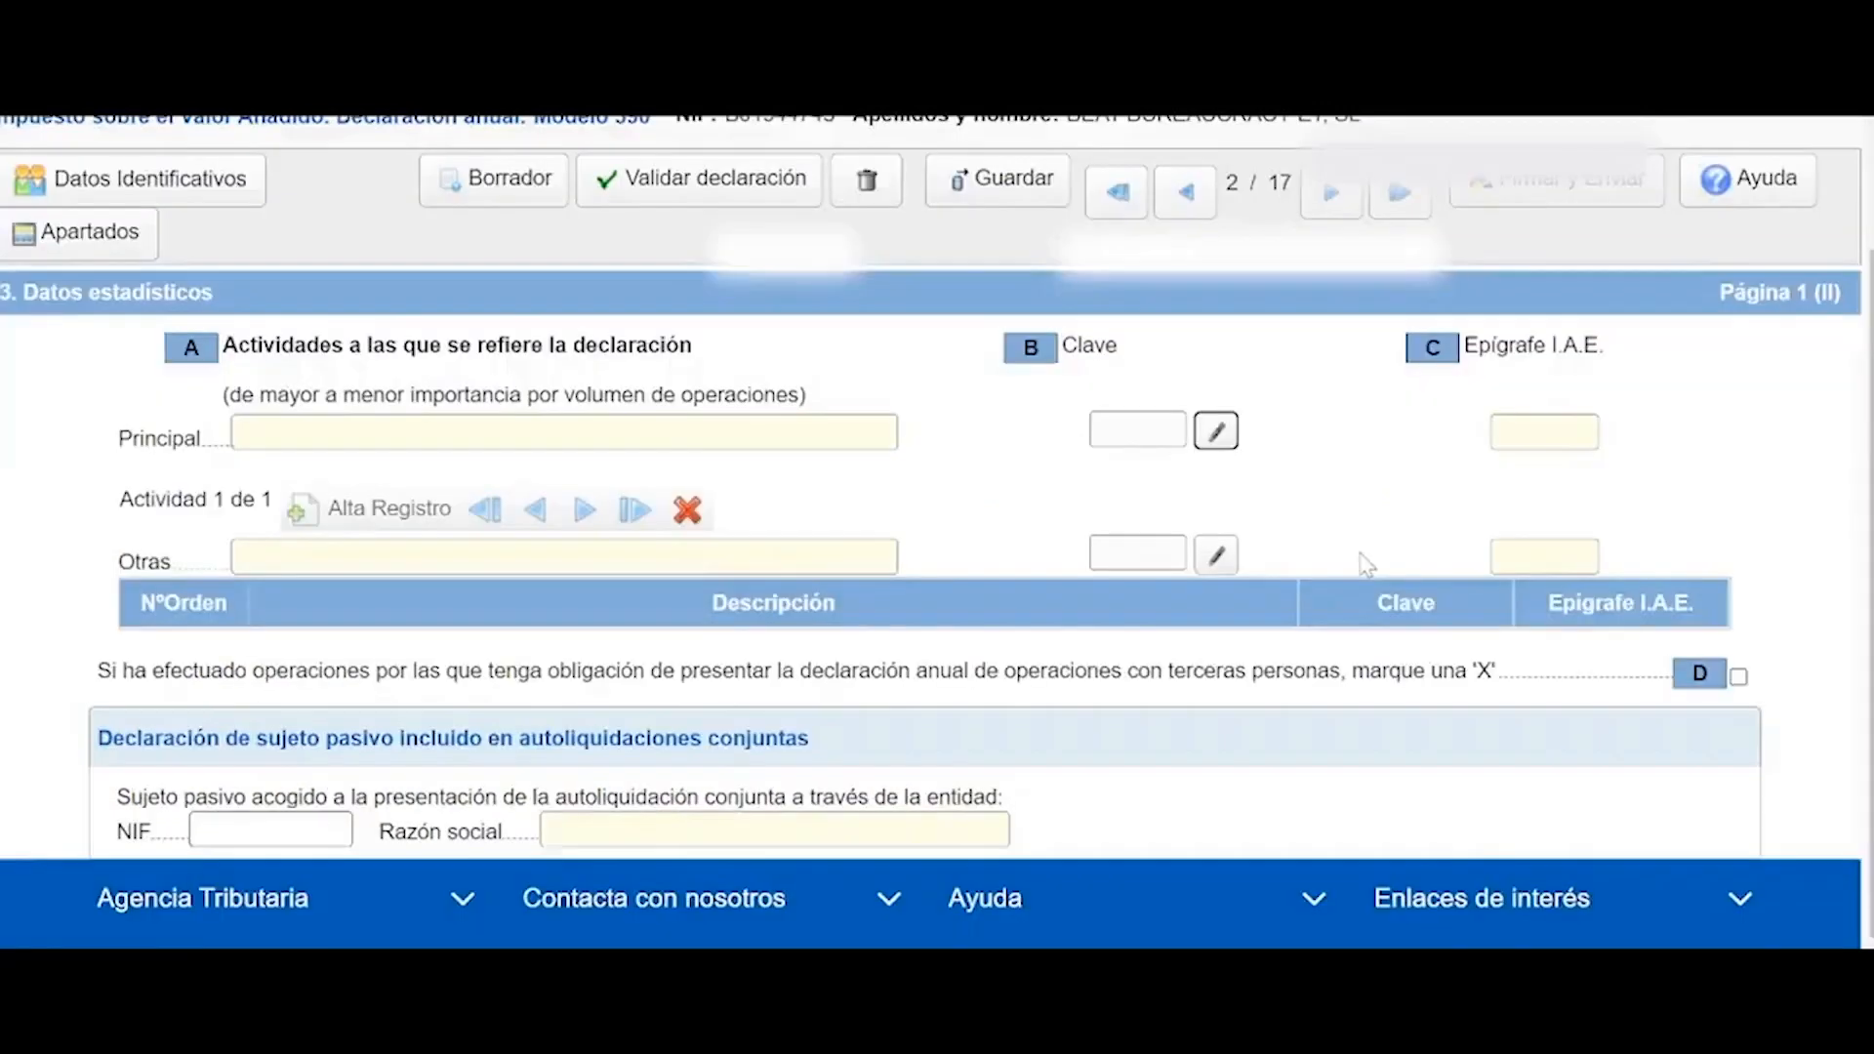
pyautogui.scroll(2, 1366, 566)
pyautogui.scroll(-2, 1364, 564)
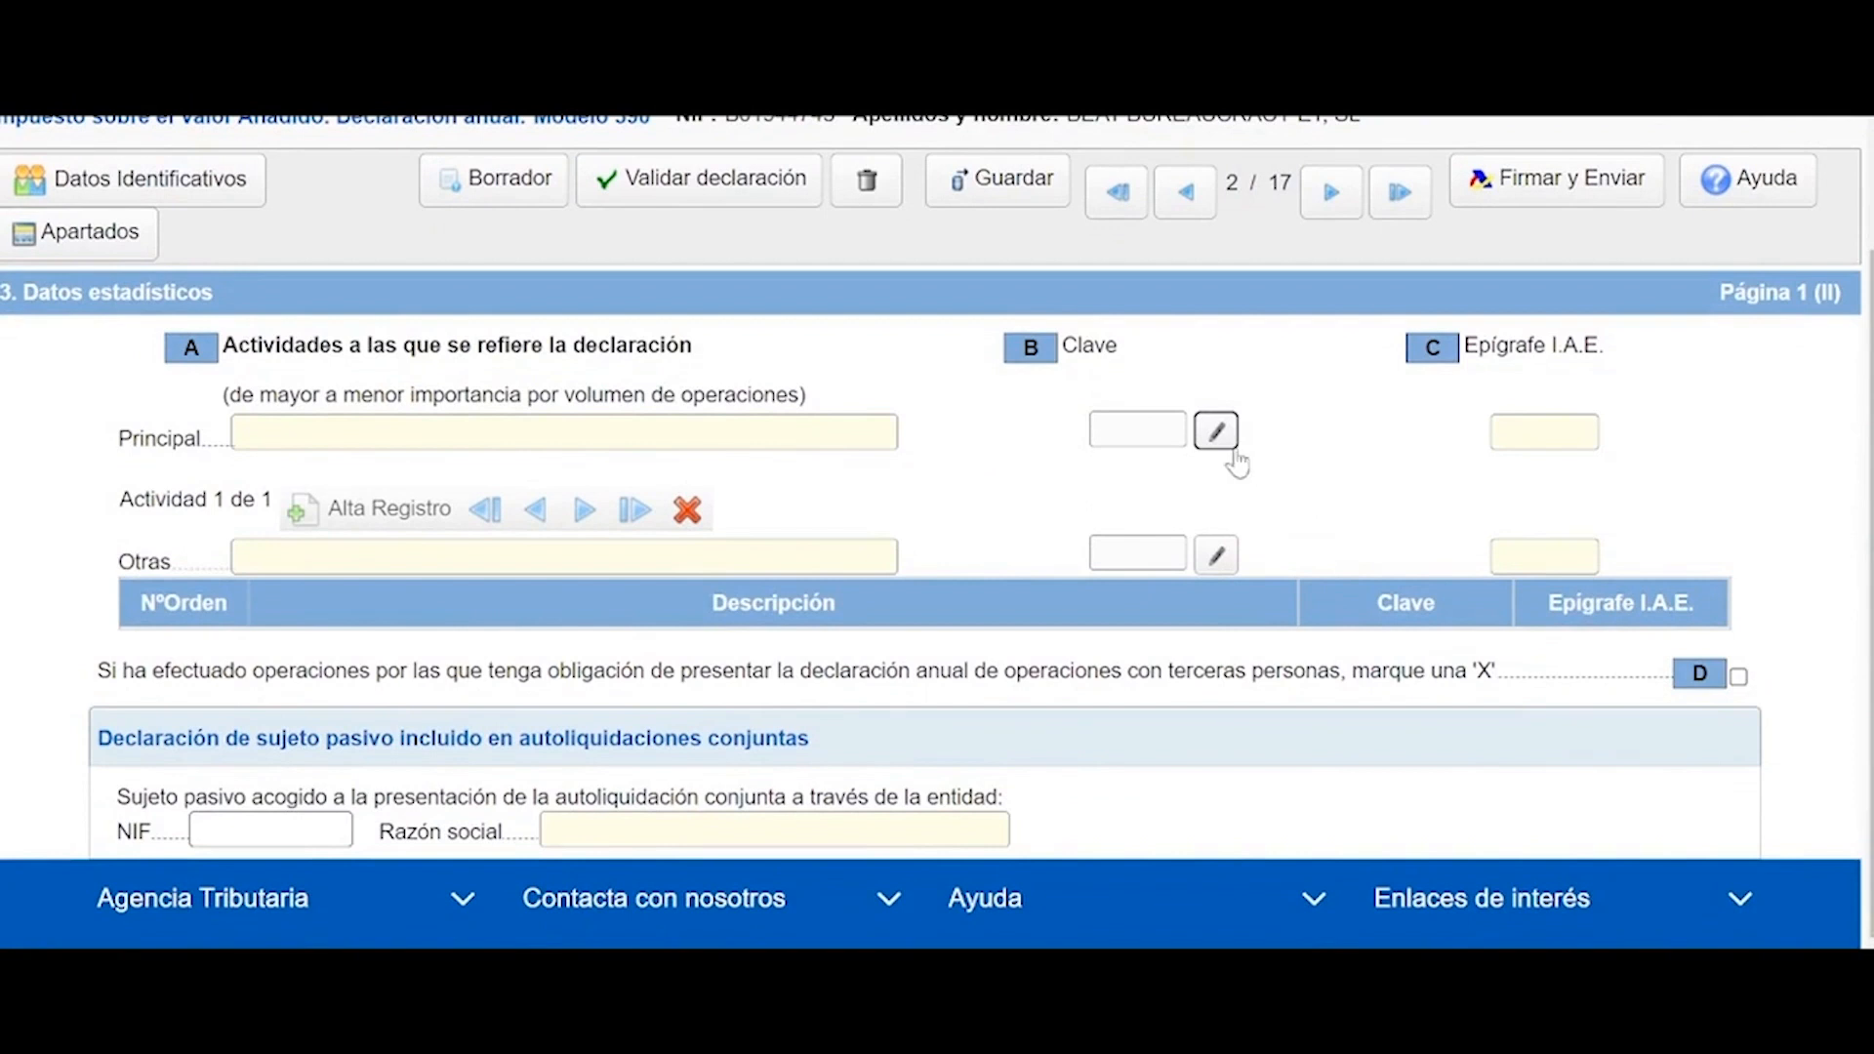
# - Open the activity selection for the principal activity and look over the available activity types
pyautogui.moveTo(1204, 486)
pyautogui.mouseDown()
pyautogui.moveTo(1067, 436)
pyautogui.moveTo(1218, 414)
pyautogui.mouseUp()
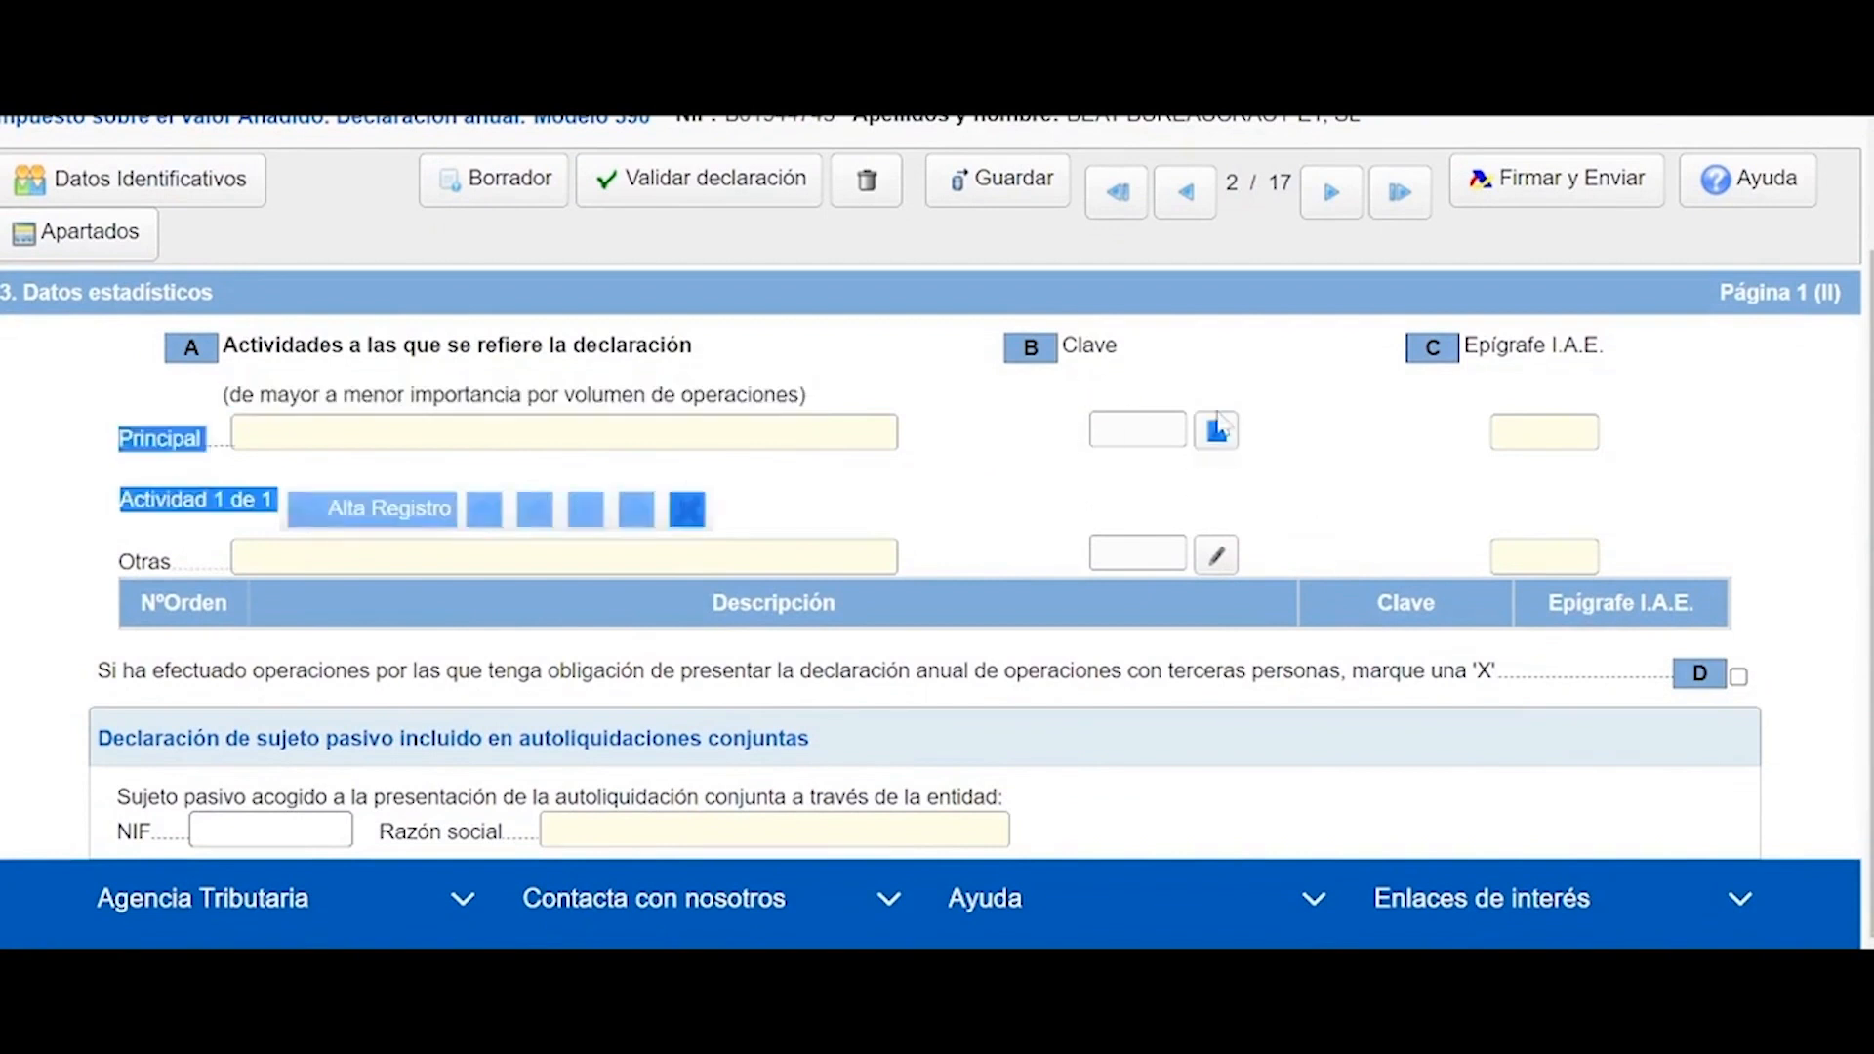
pyautogui.click(1280, 427)
pyautogui.click(1220, 432)
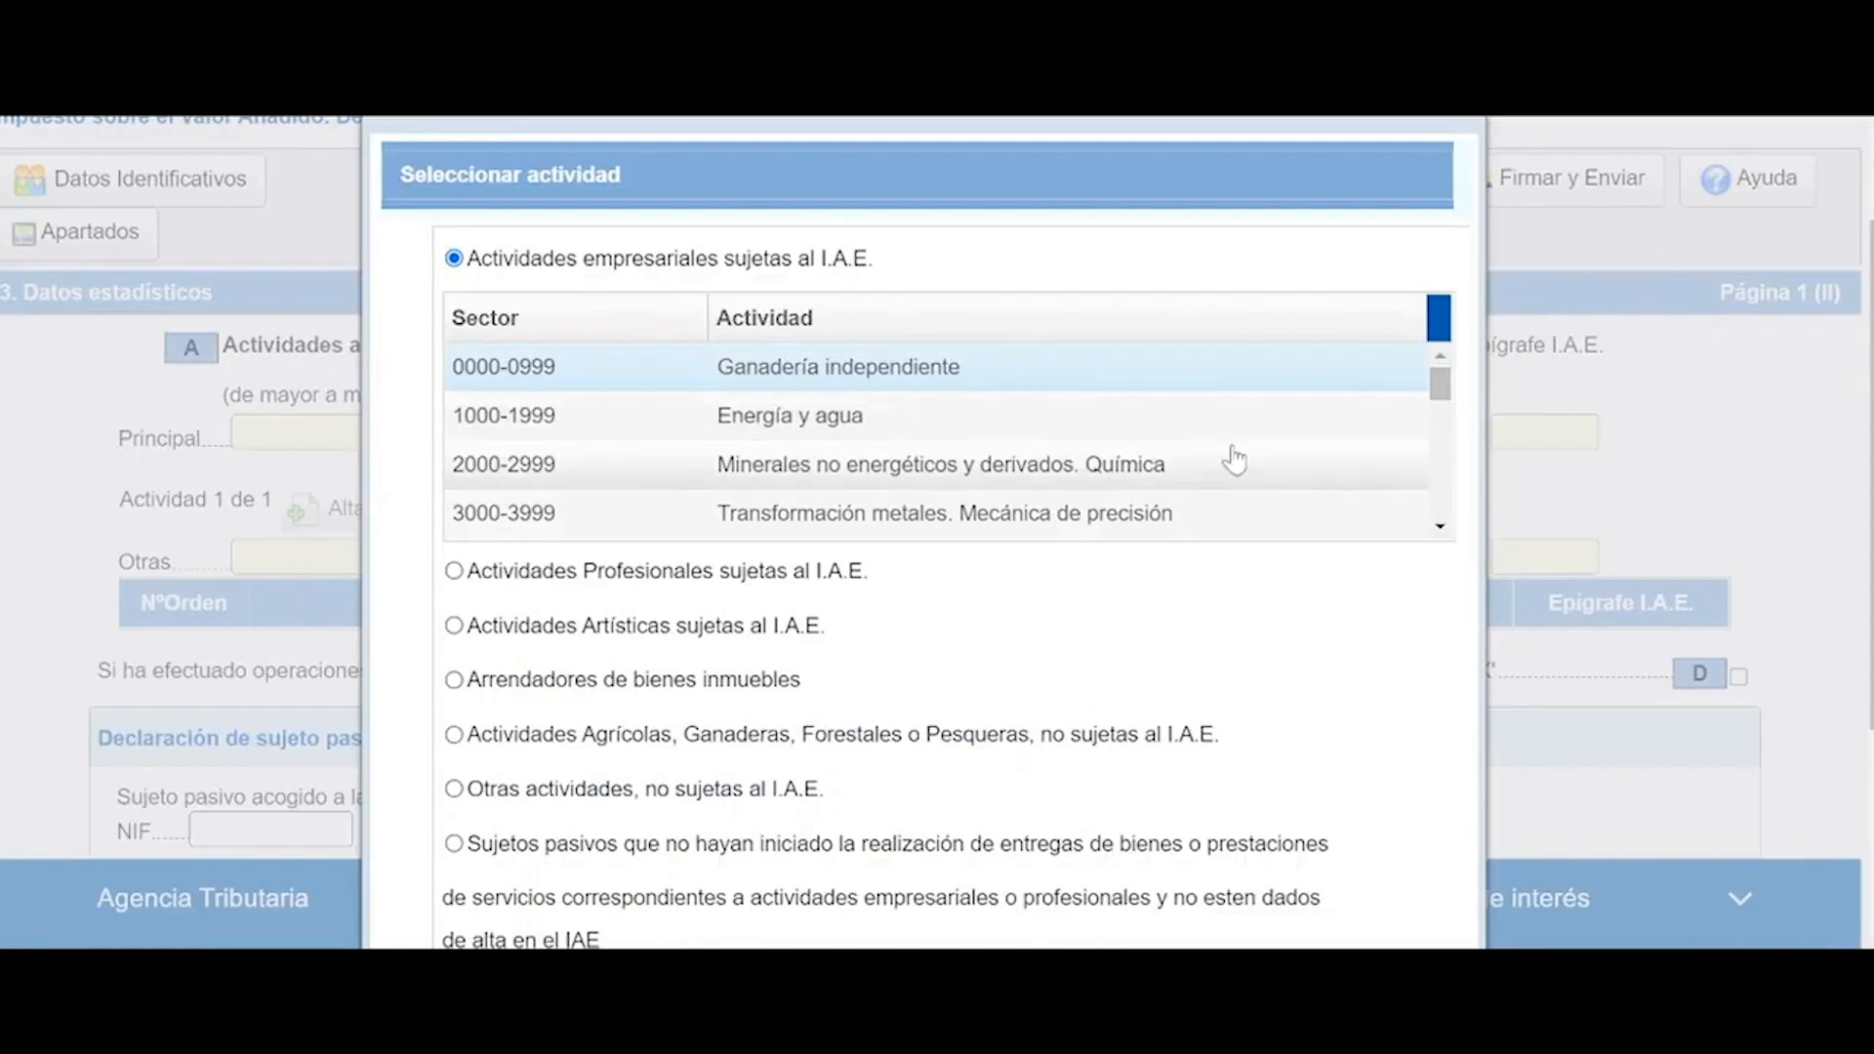
pyautogui.scroll(-4, 1576, 617)
pyautogui.scroll(5, 1562, 618)
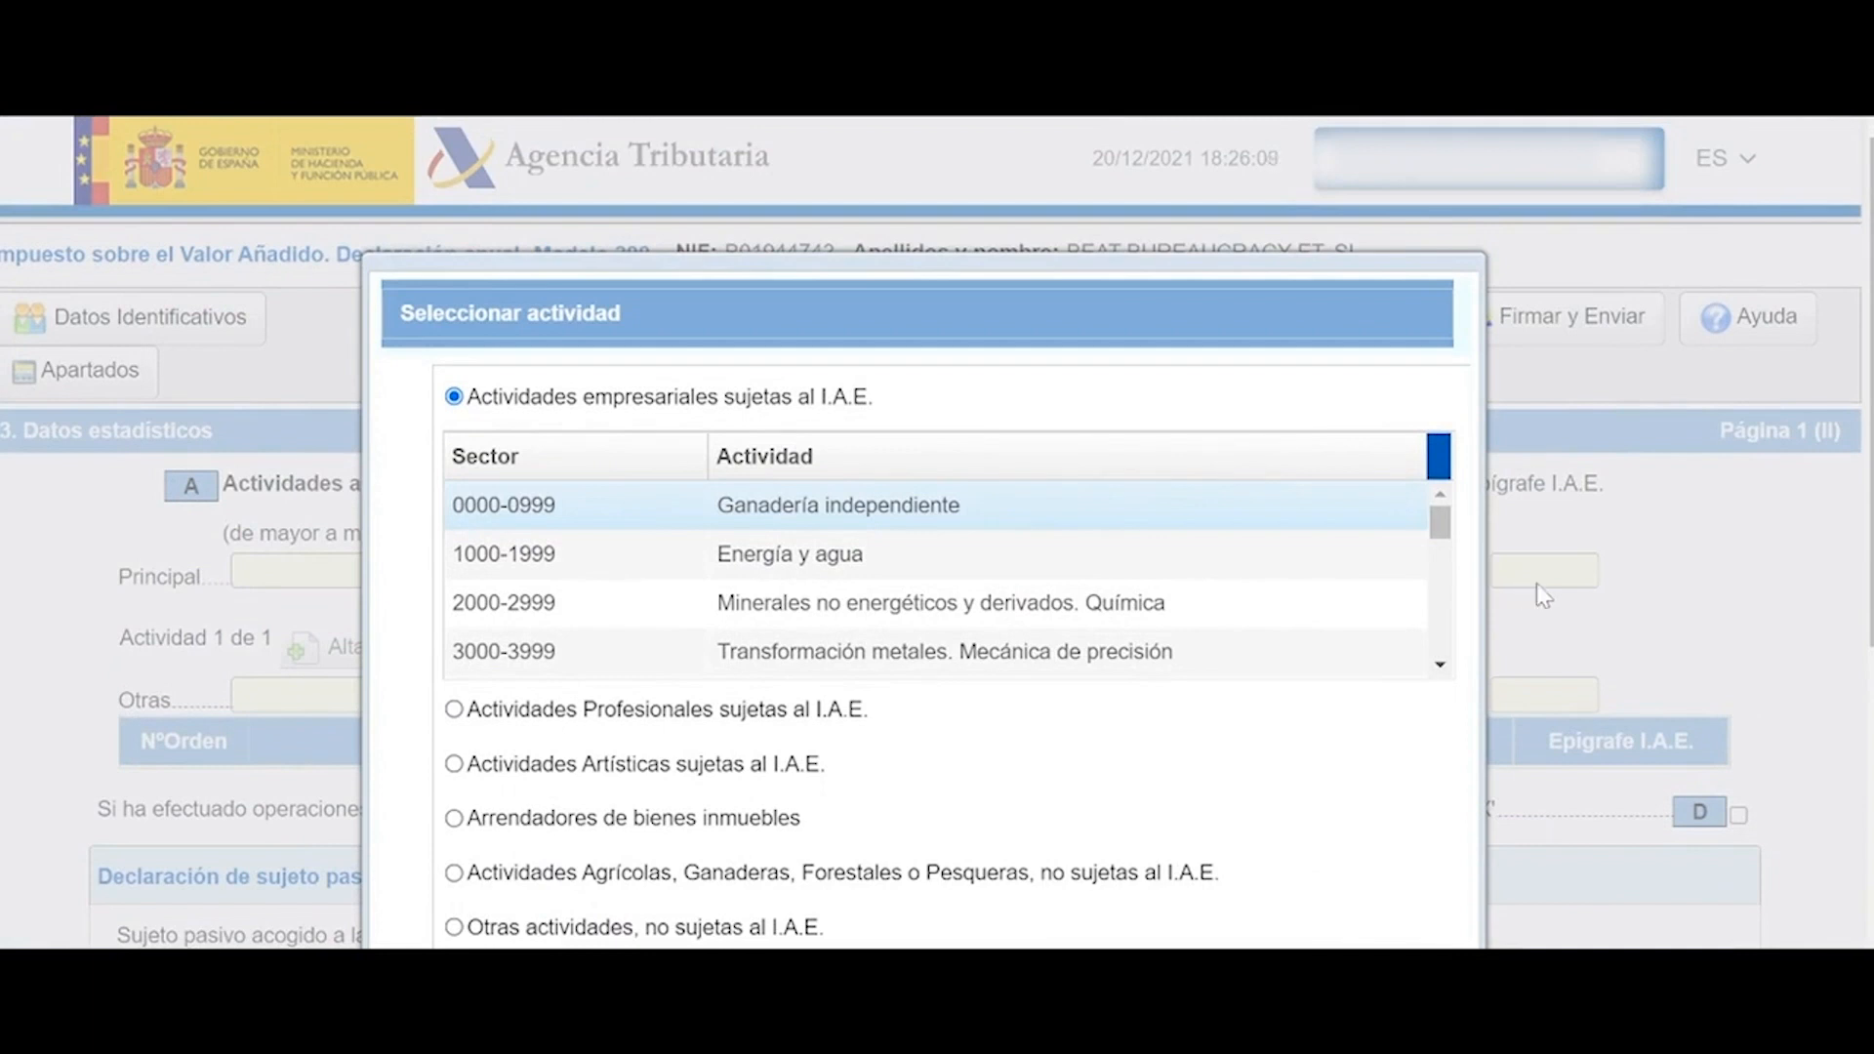
pyautogui.scroll(-3, 1536, 586)
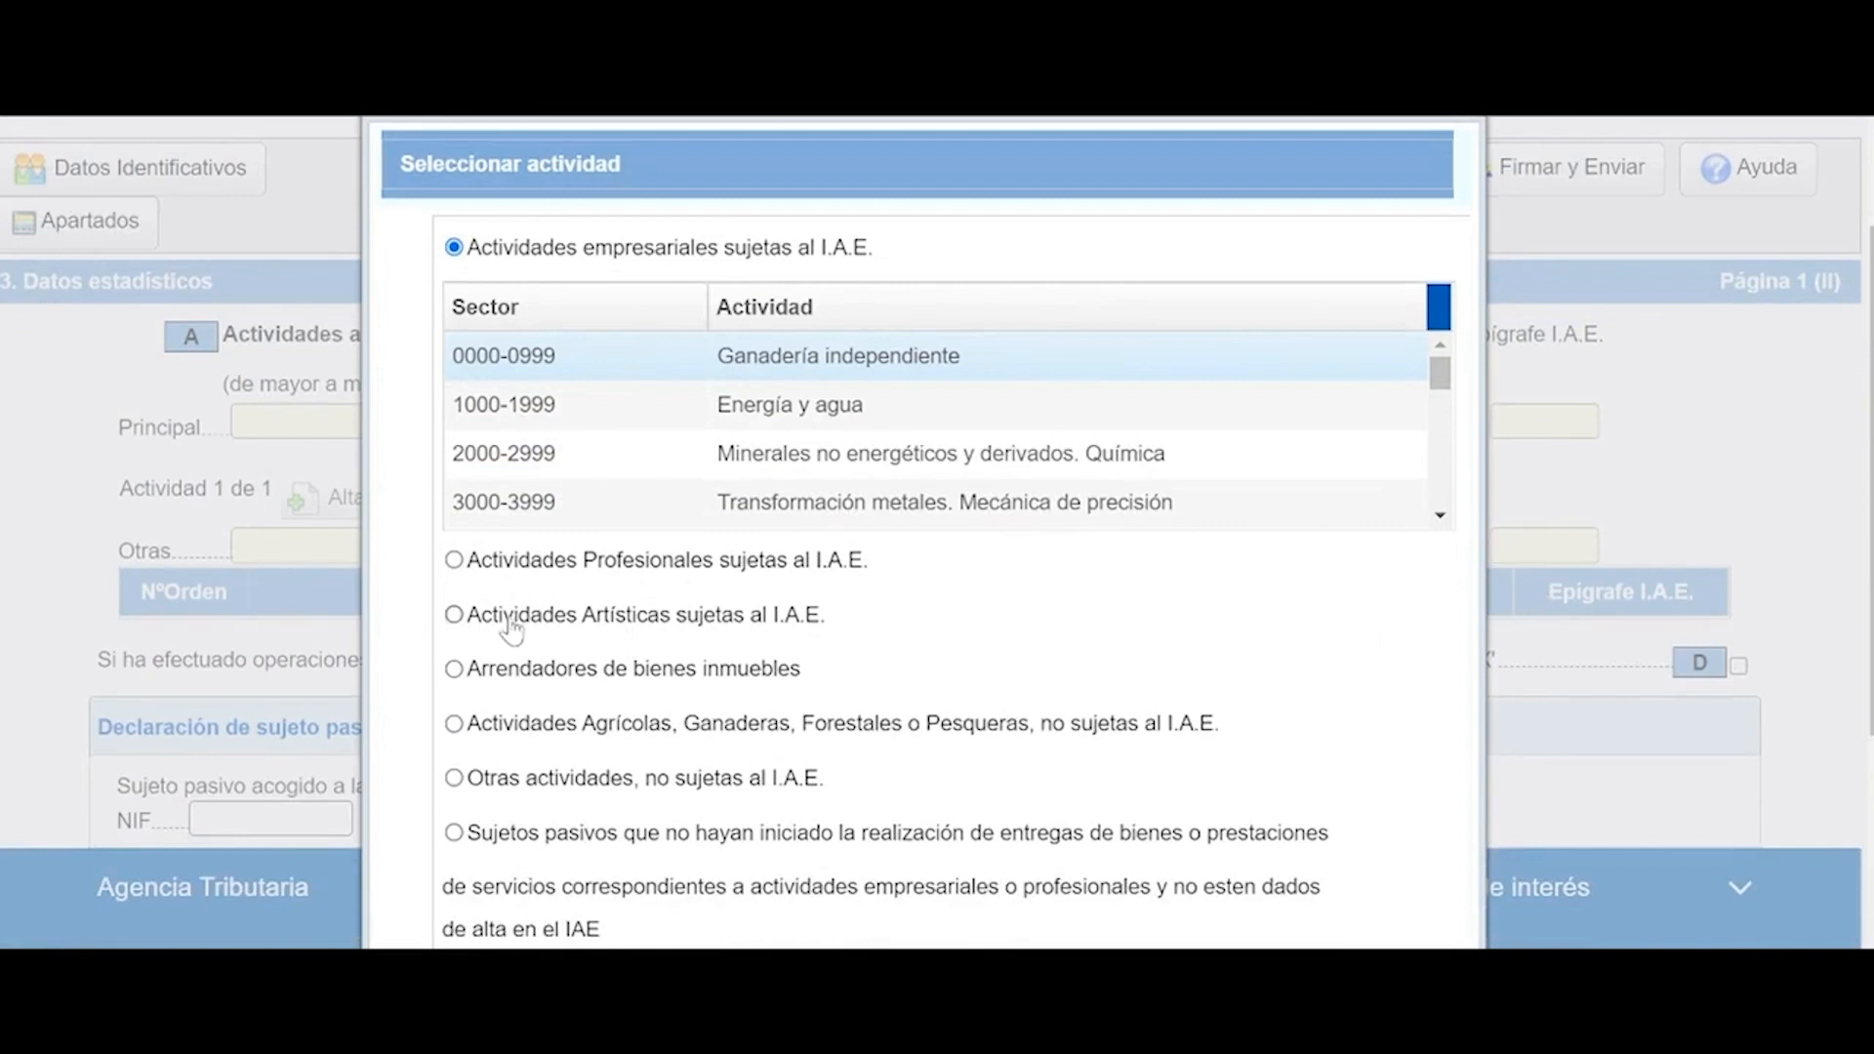
# - Try the professional, artistic, property lessor, agricultural and other non-I.A.E. activity types in turn to inspect their epigraphs
pyautogui.click(454, 559)
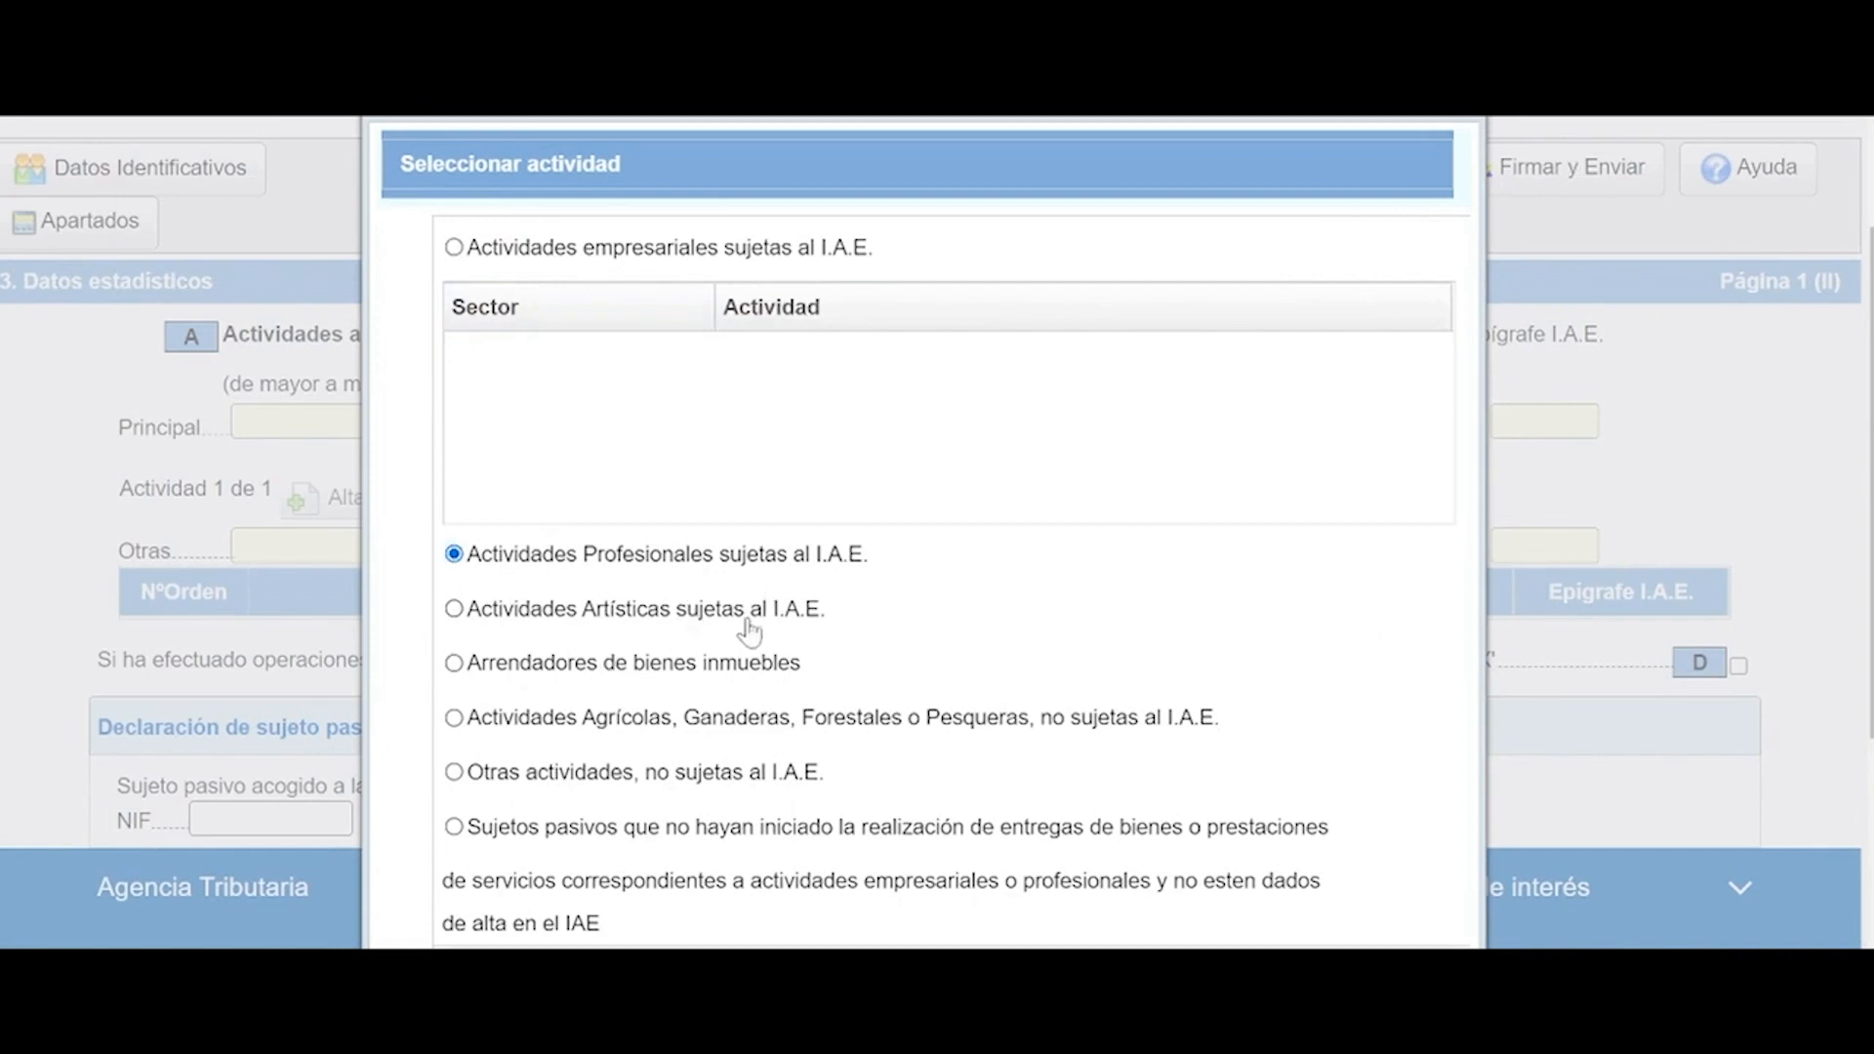
pyautogui.scroll(-2, 742, 625)
pyautogui.click(454, 461)
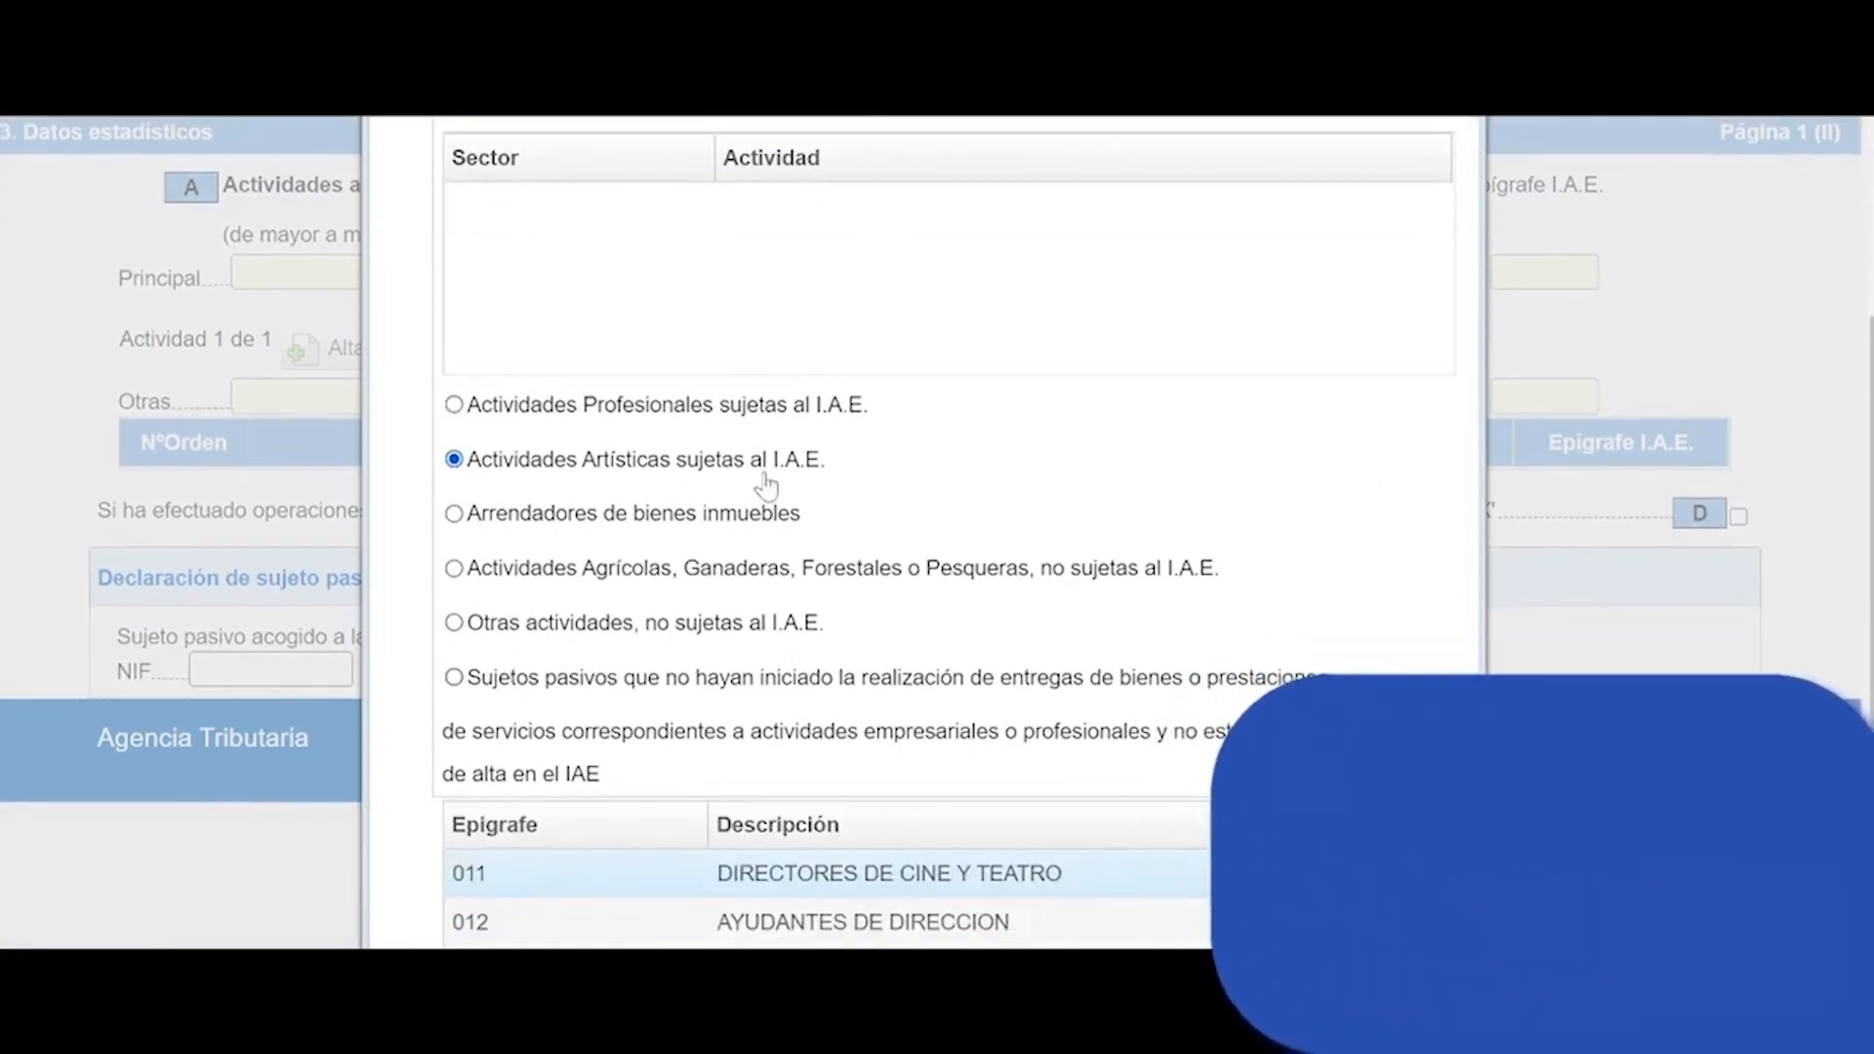
pyautogui.click(454, 514)
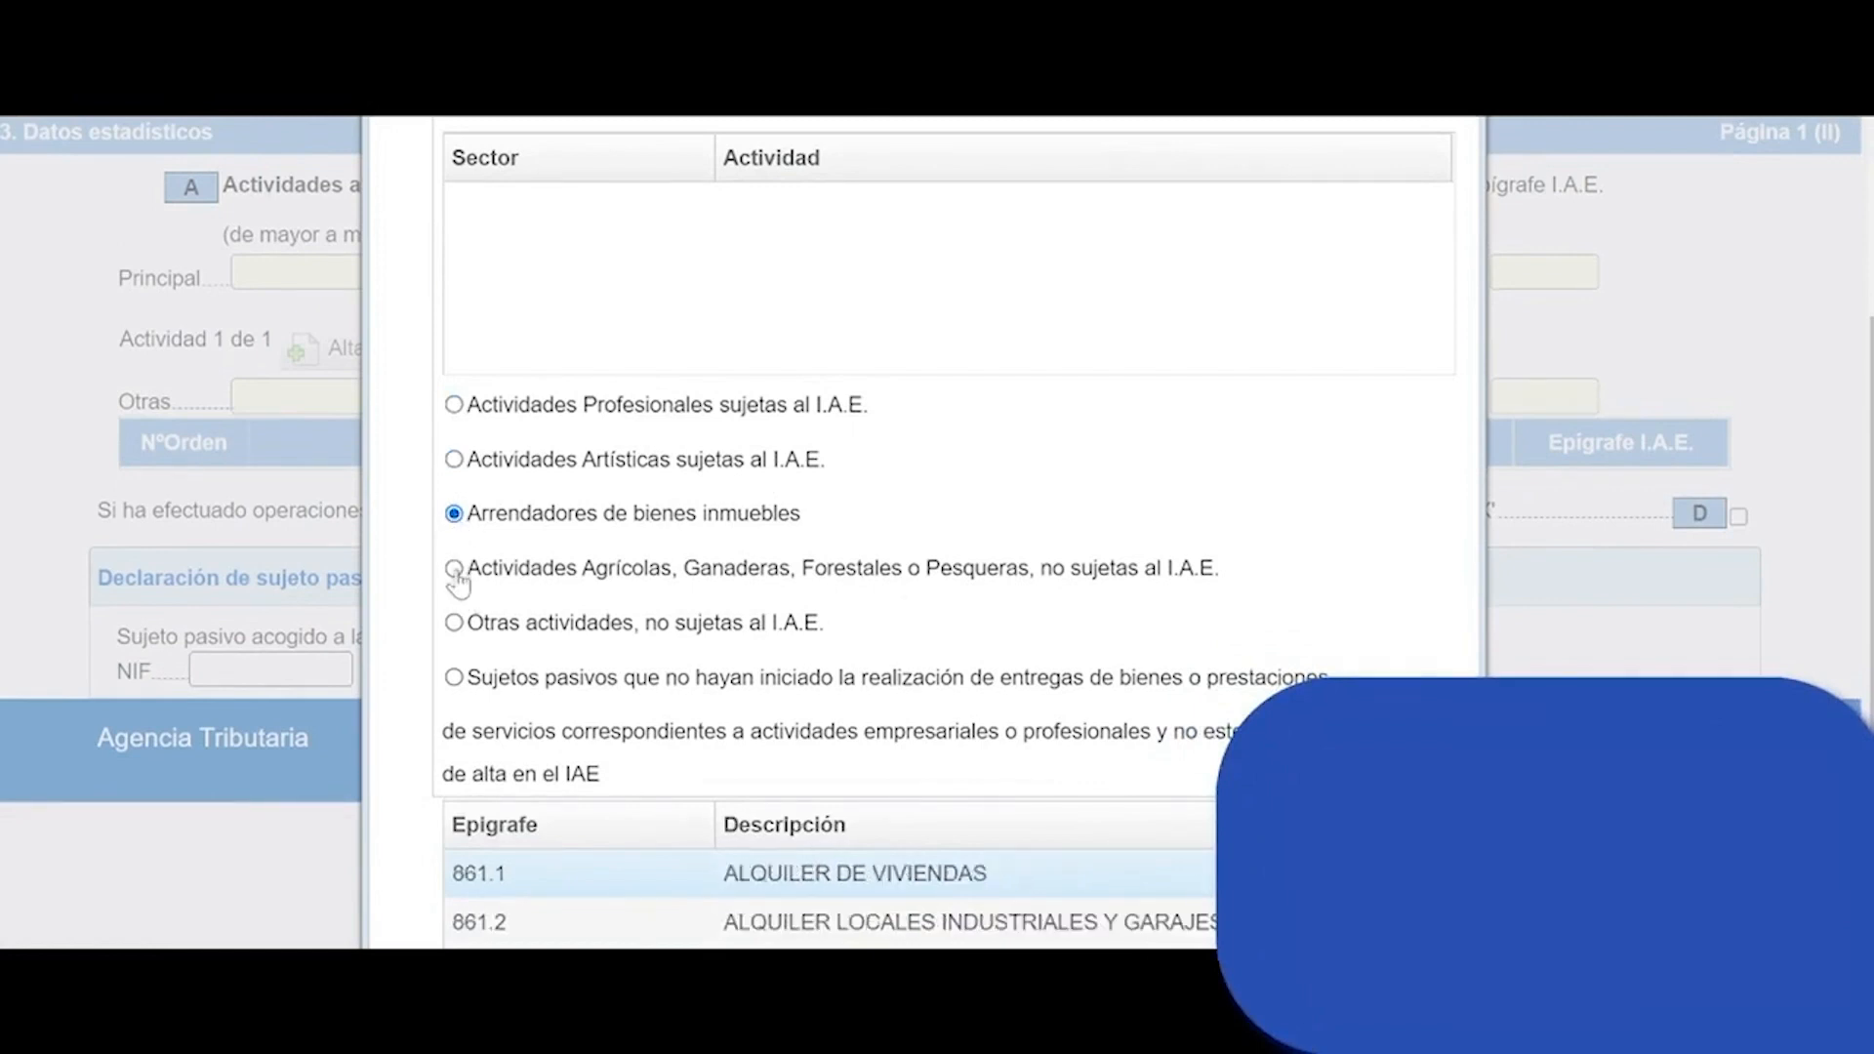
pyautogui.click(455, 572)
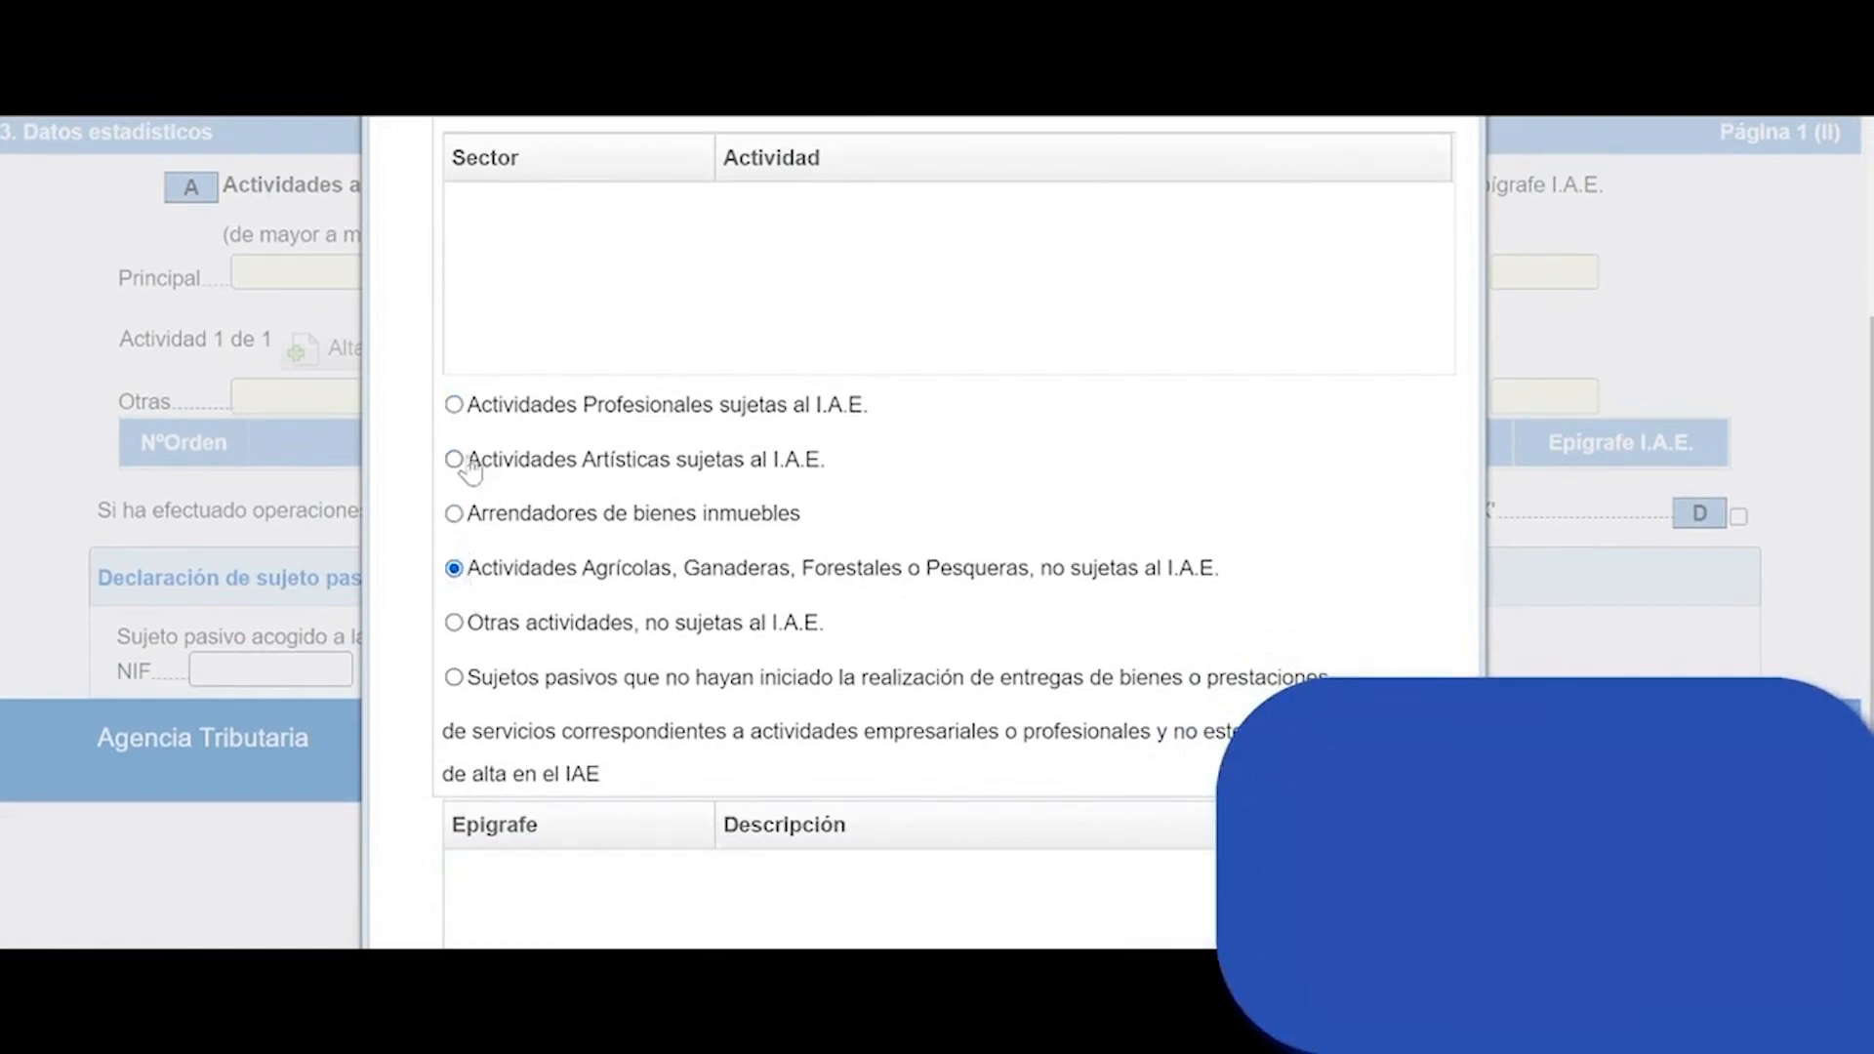
pyautogui.click(454, 625)
pyautogui.scroll(-2, 866, 598)
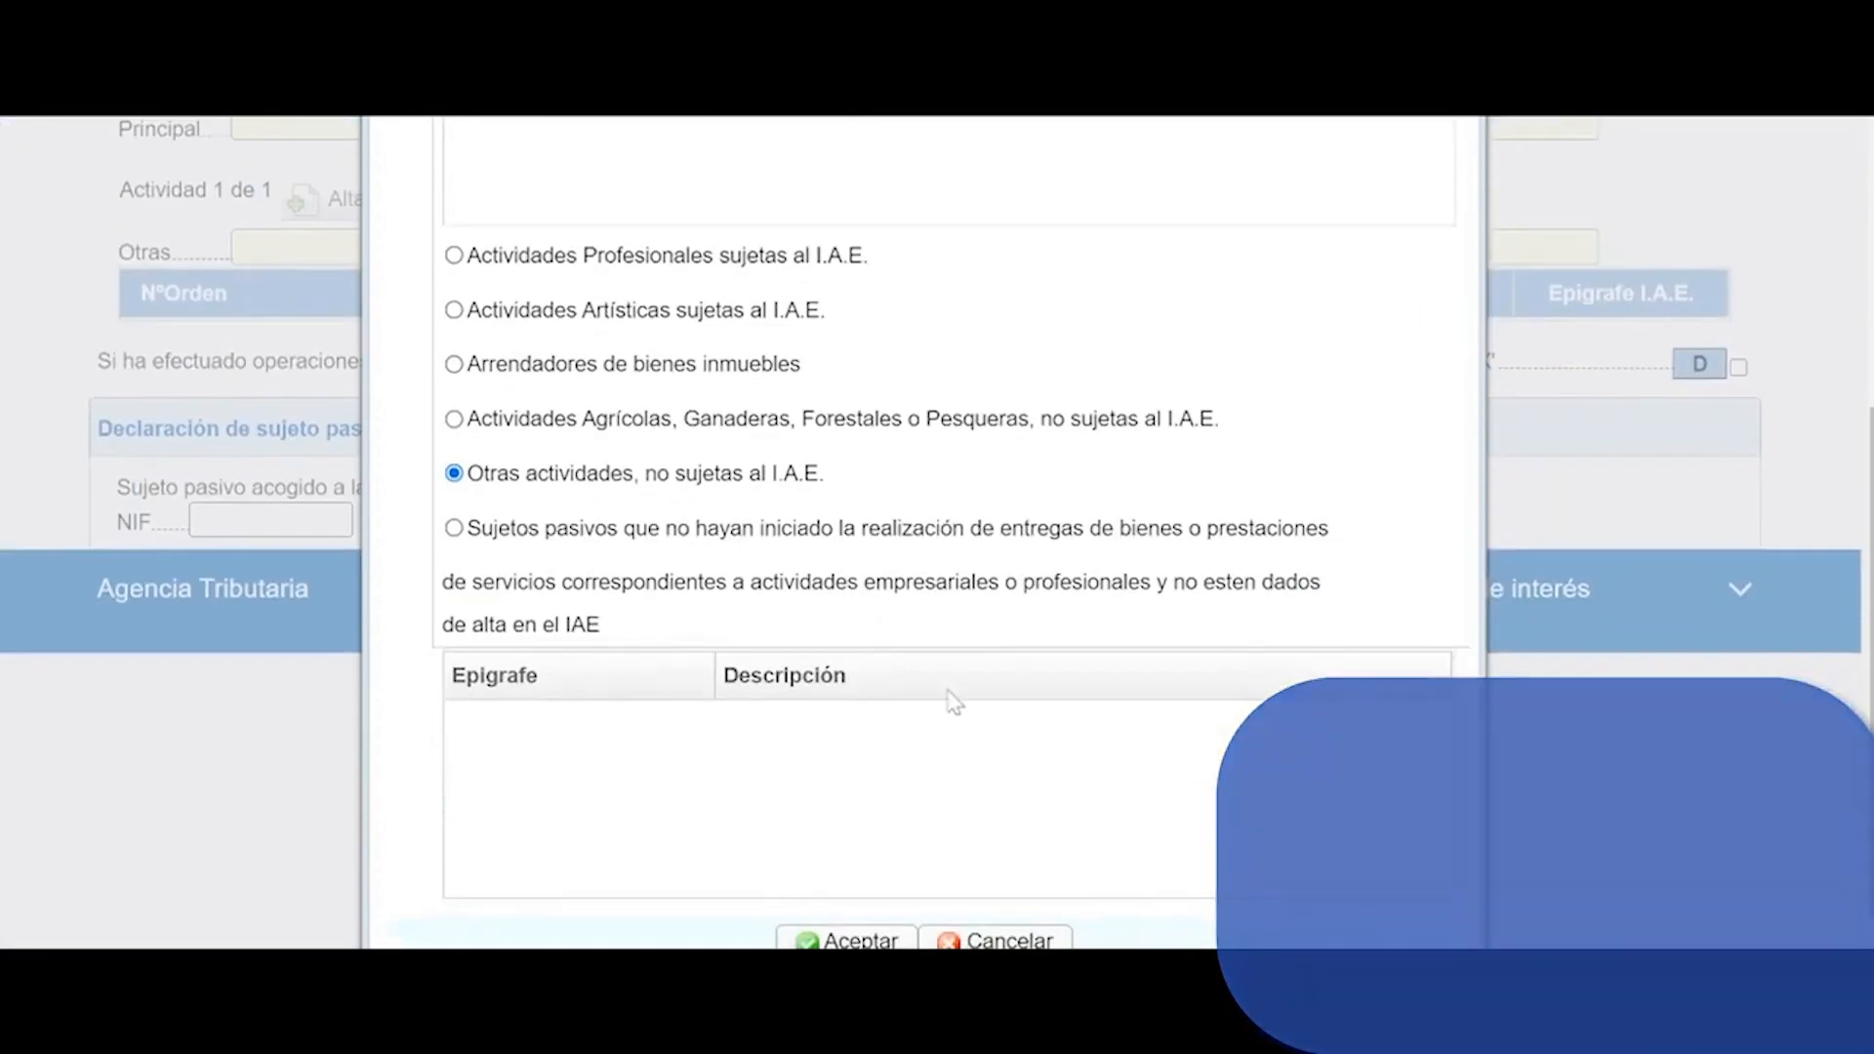
pyautogui.click(456, 312)
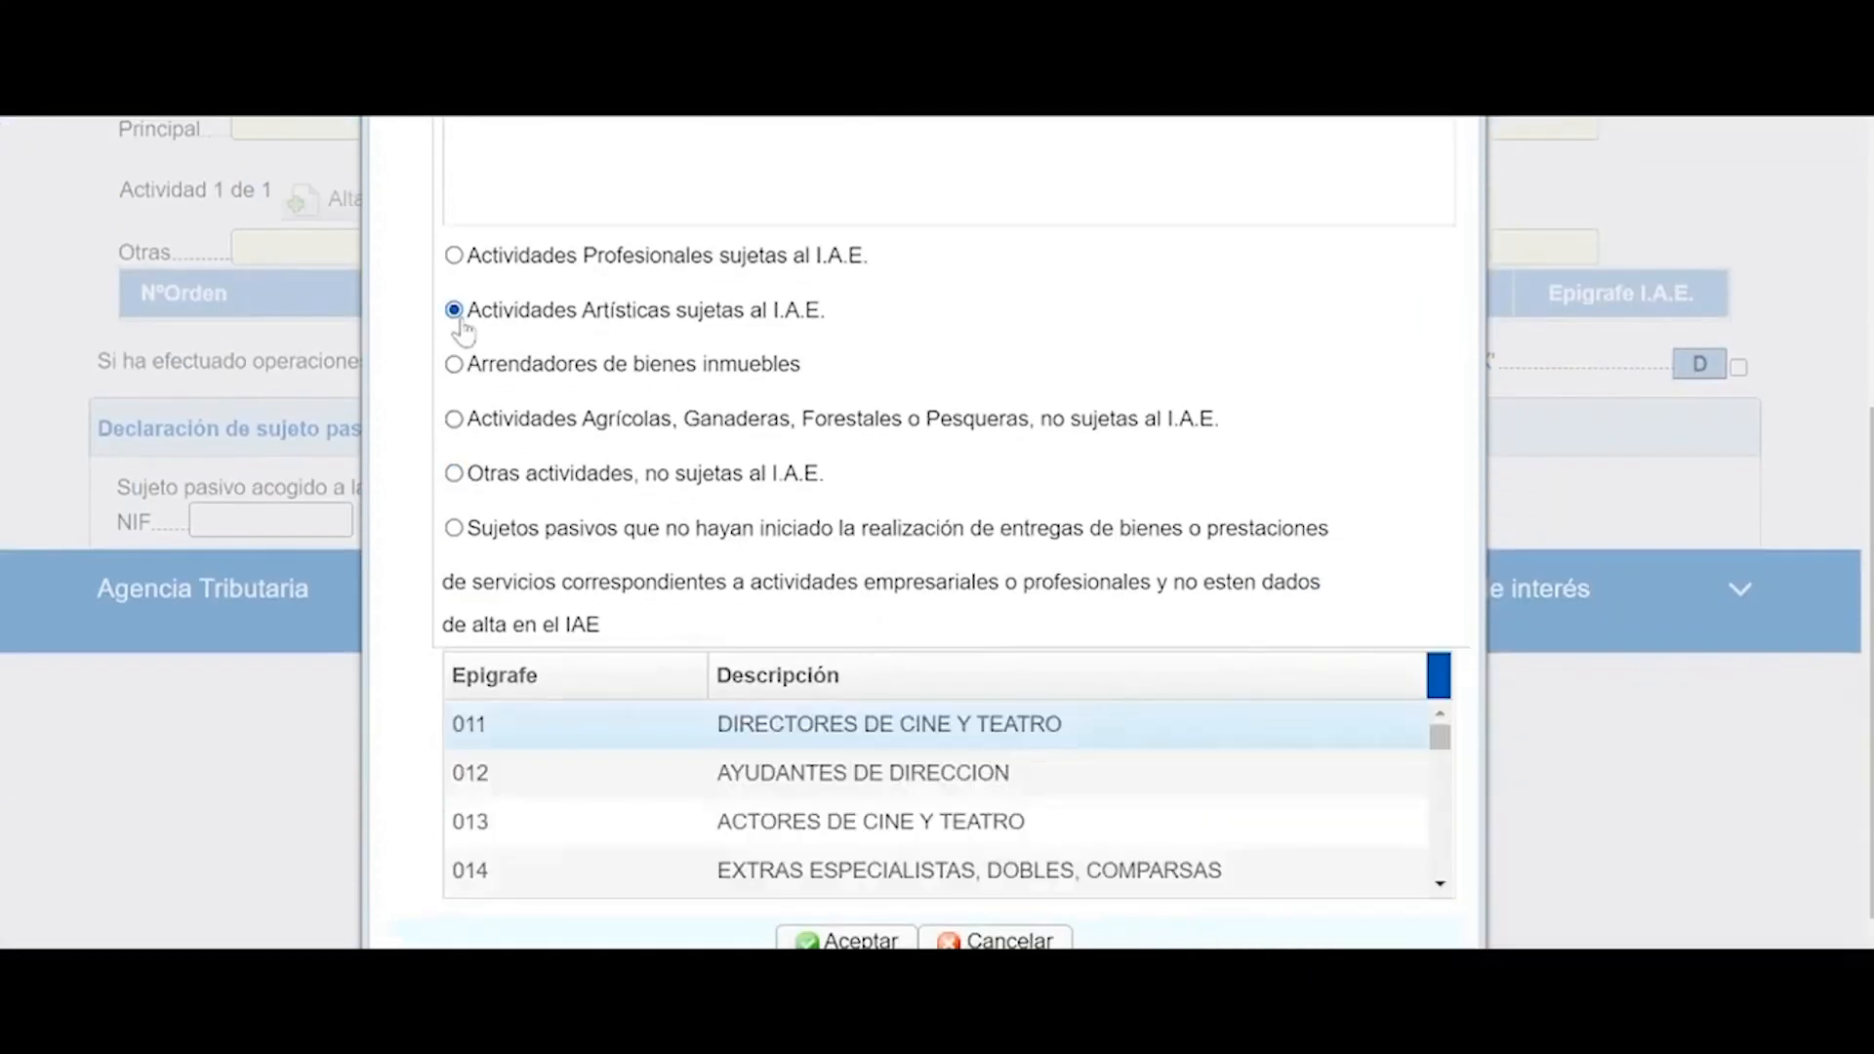
# - Choose business activities subject to I.A.E. and select sector 8300-8999, Servicios a las empresas
pyautogui.scroll(4, 943, 556)
pyautogui.click(453, 247)
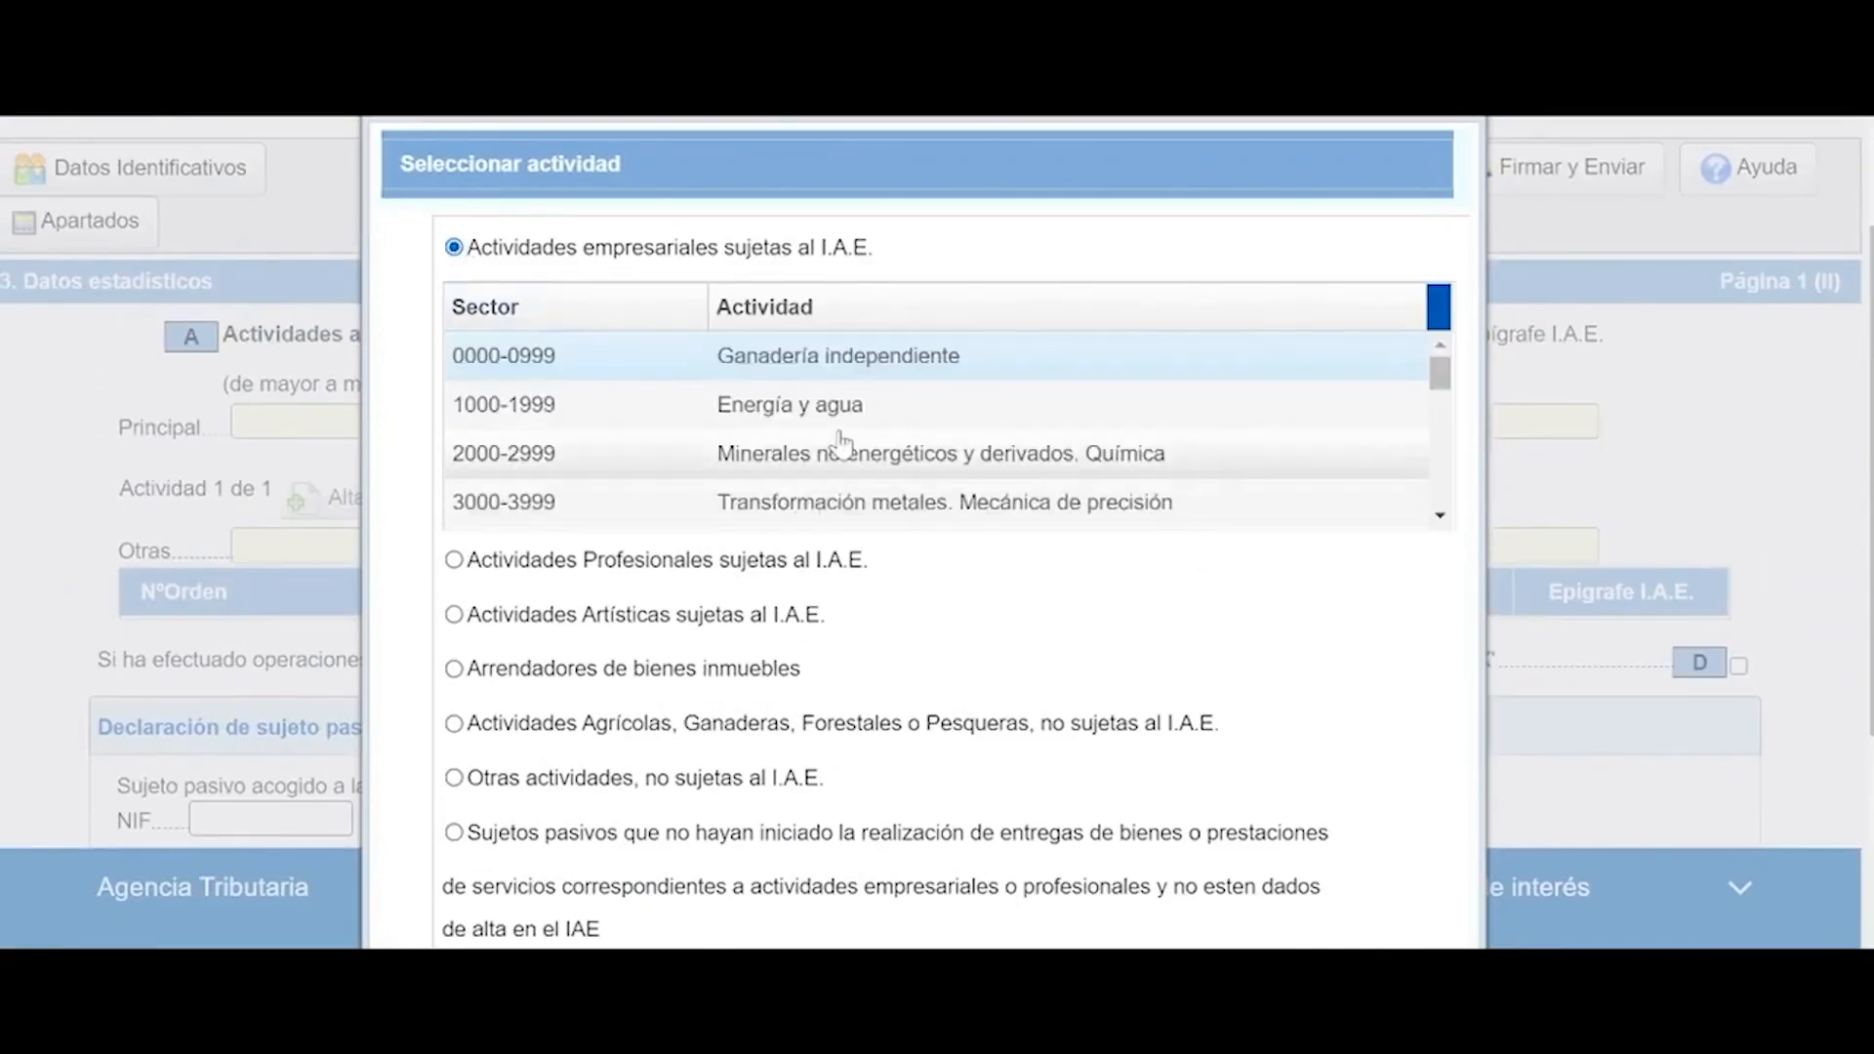
pyautogui.scroll(-1, 837, 452)
pyautogui.scroll(1, 834, 452)
pyautogui.scroll(-5, 824, 452)
pyautogui.click(717, 467)
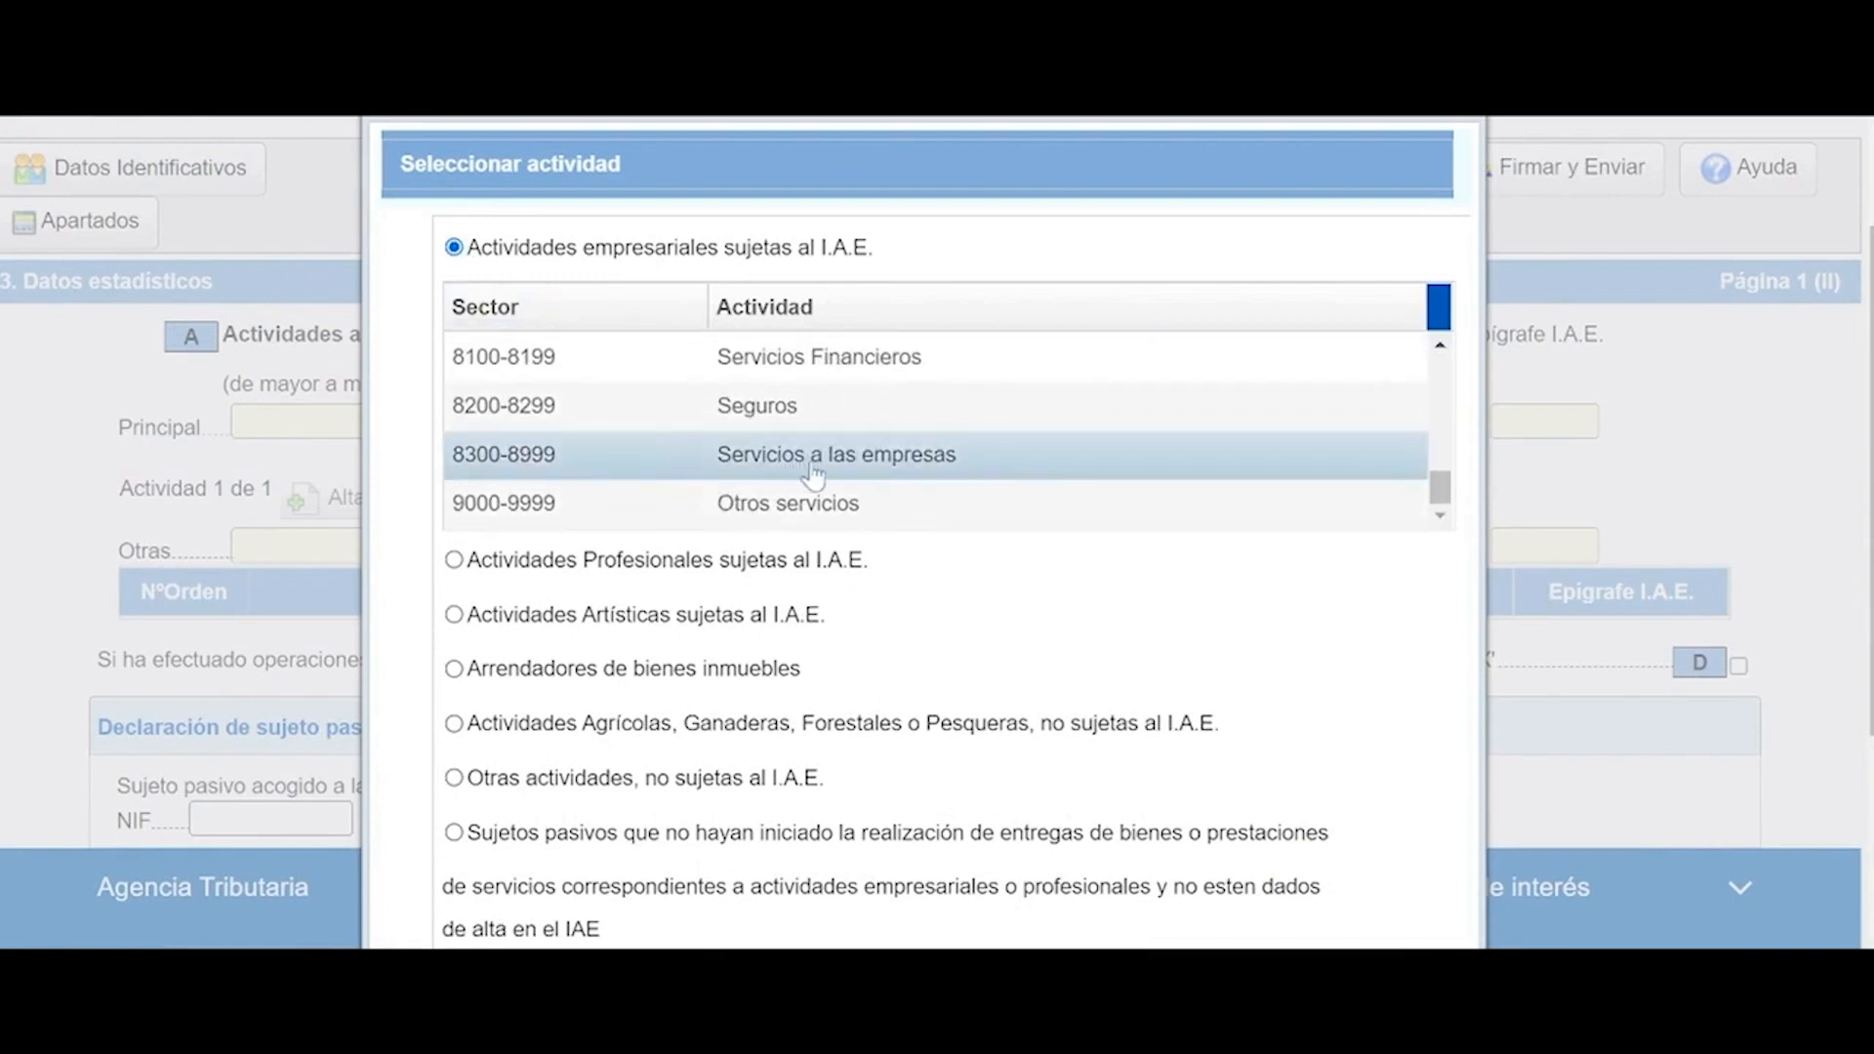
# - Choose epigraph 849.9, Otros servicios independientes NCOP, for the principal activity and accept the selection
pyautogui.scroll(-4, 1138, 736)
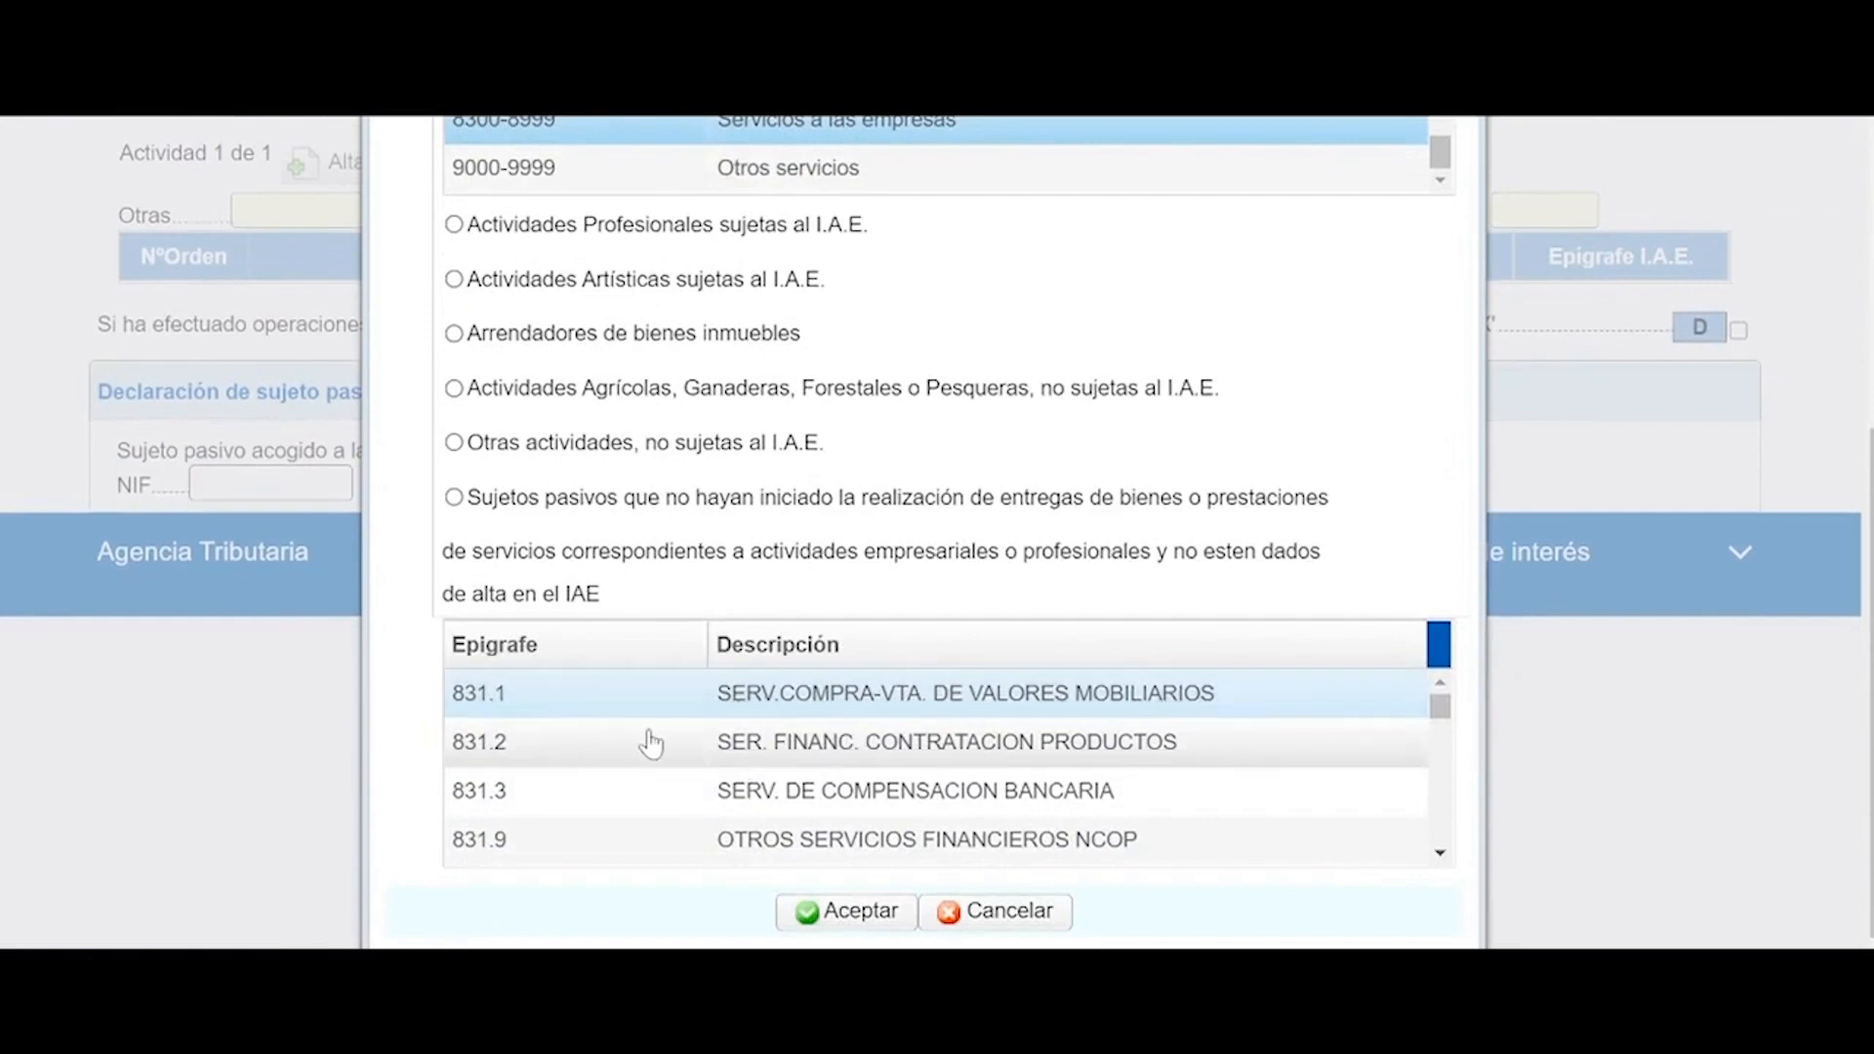
pyautogui.scroll(-3, 664, 771)
pyautogui.scroll(-3, 668, 793)
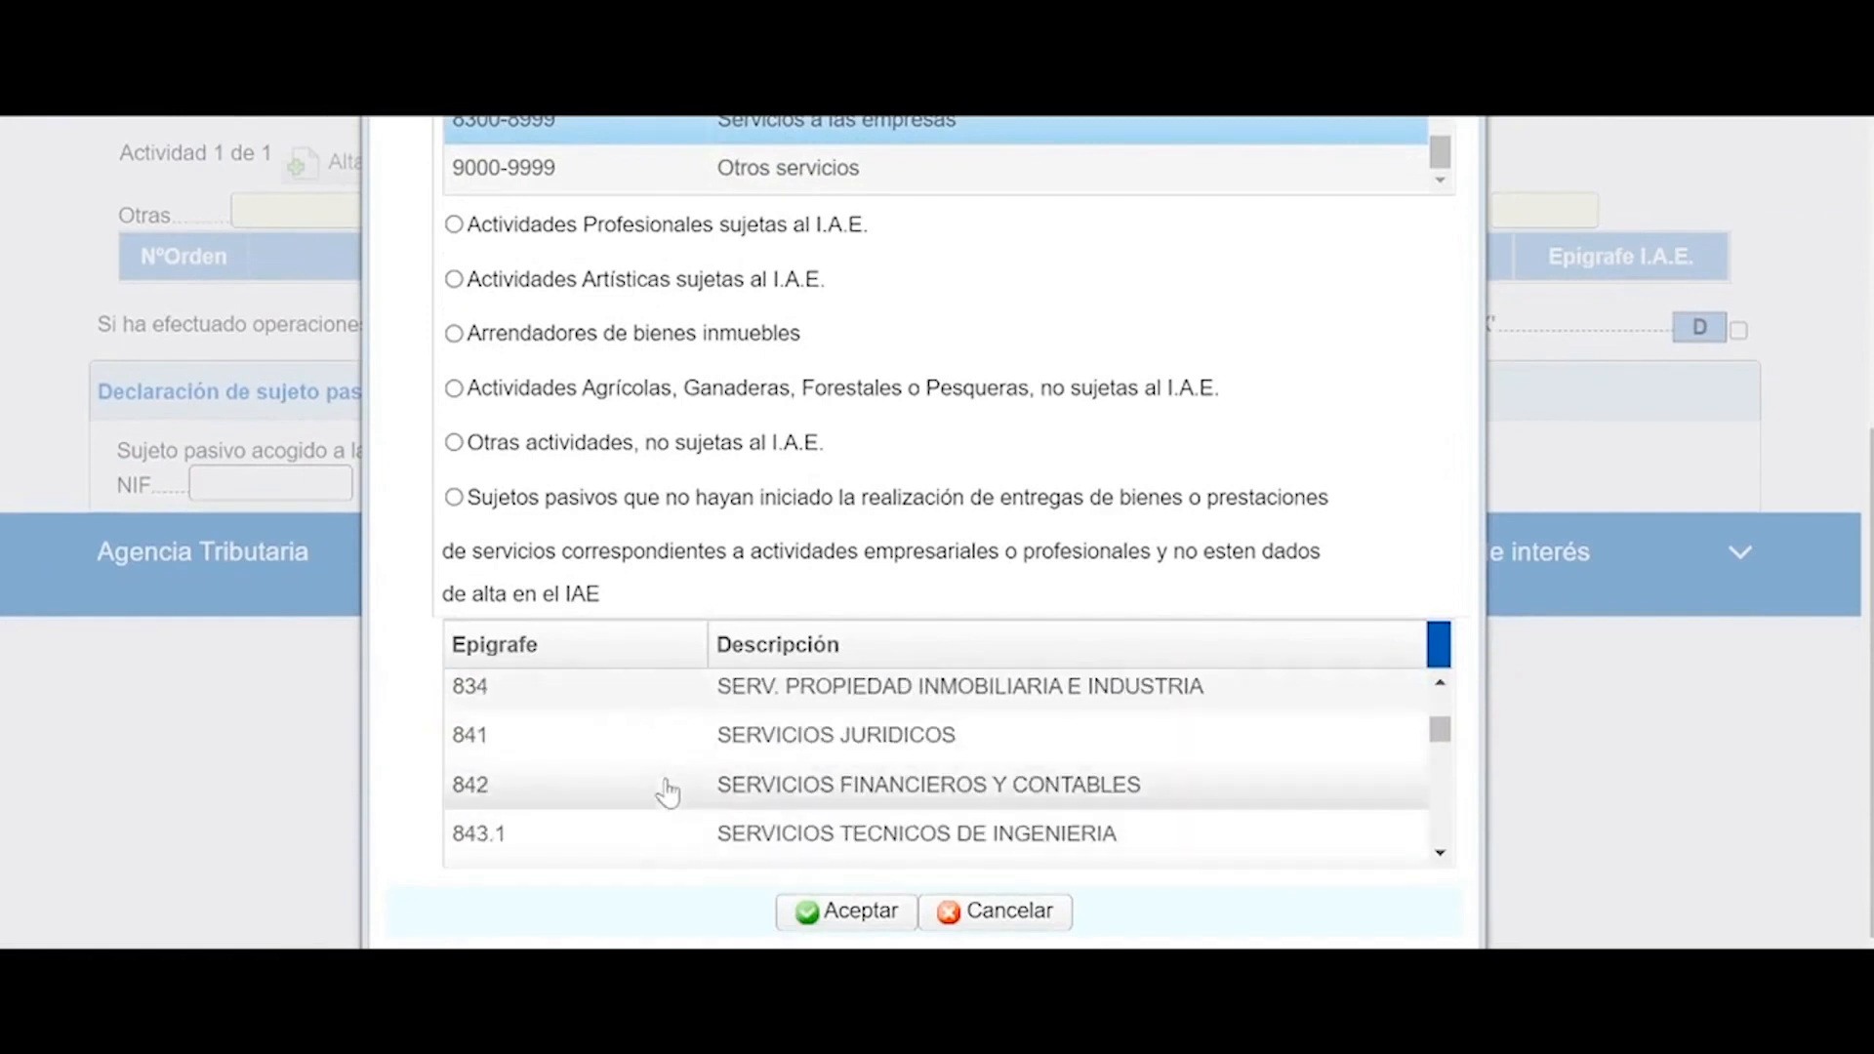
pyautogui.scroll(-3, 668, 793)
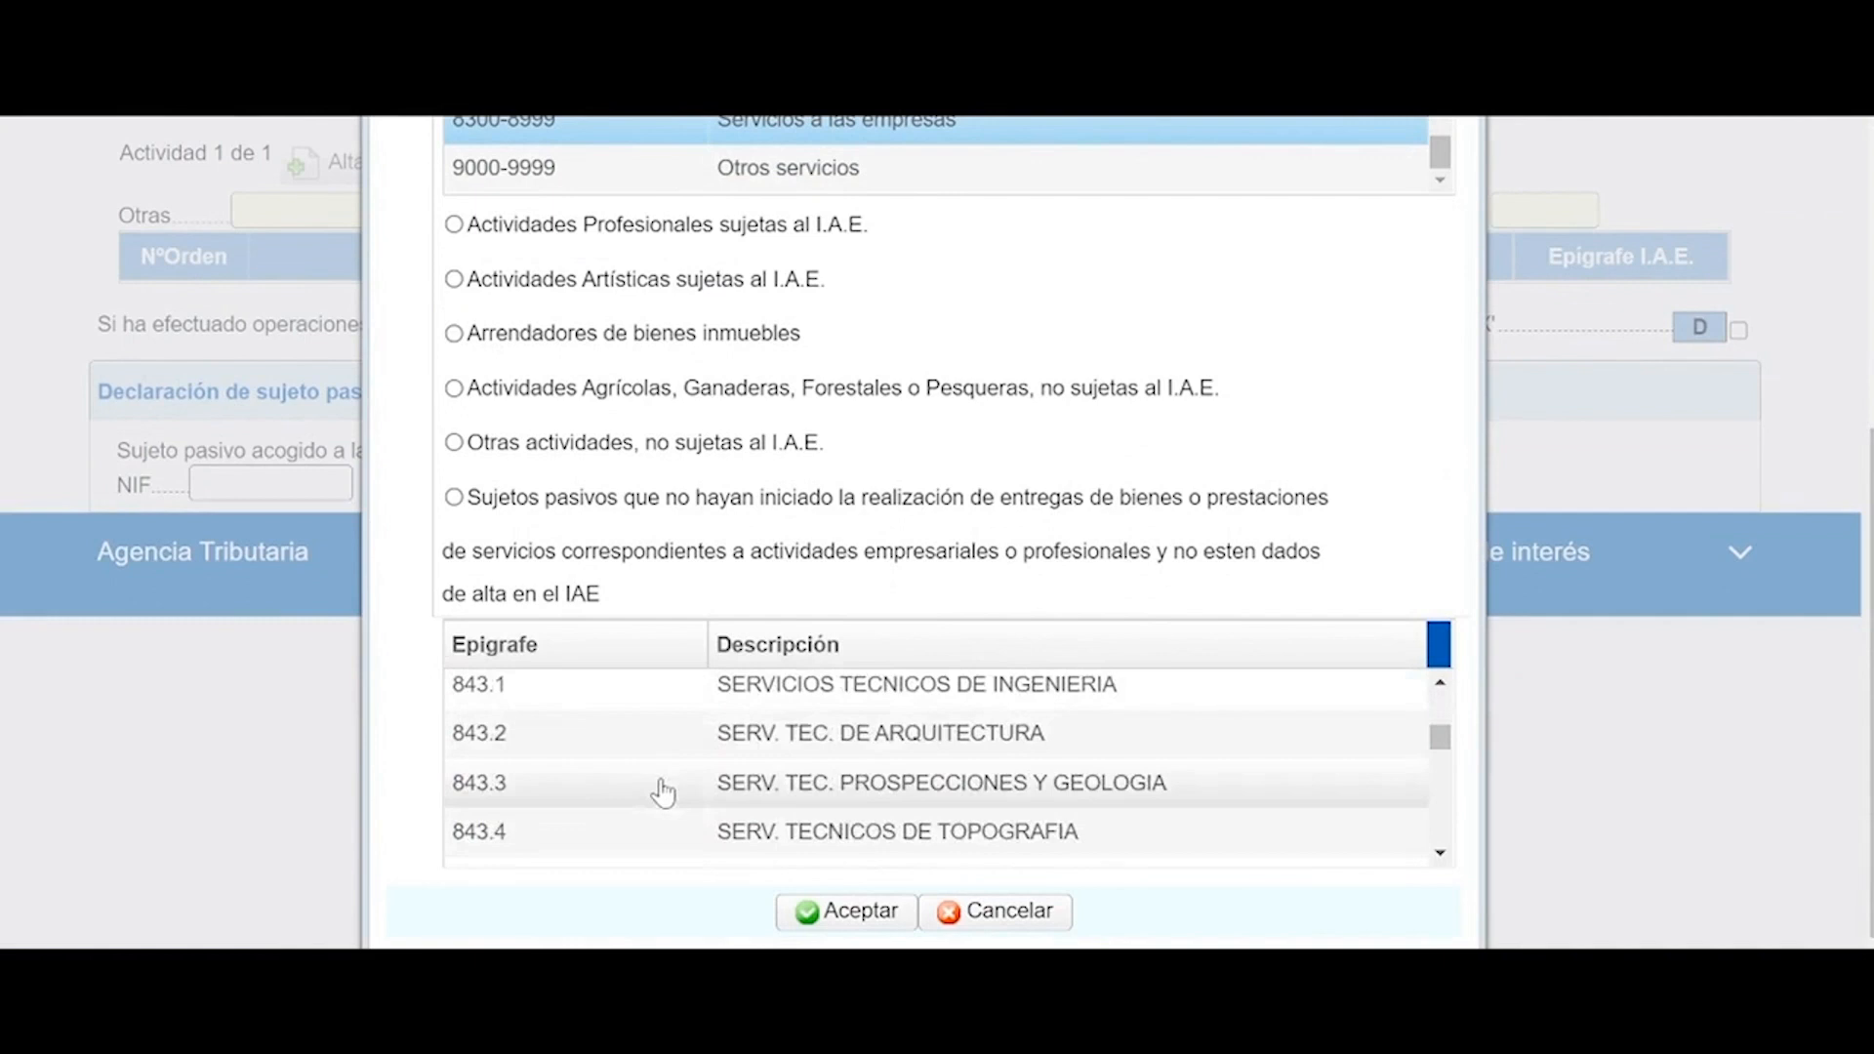
pyautogui.scroll(-3, 645, 796)
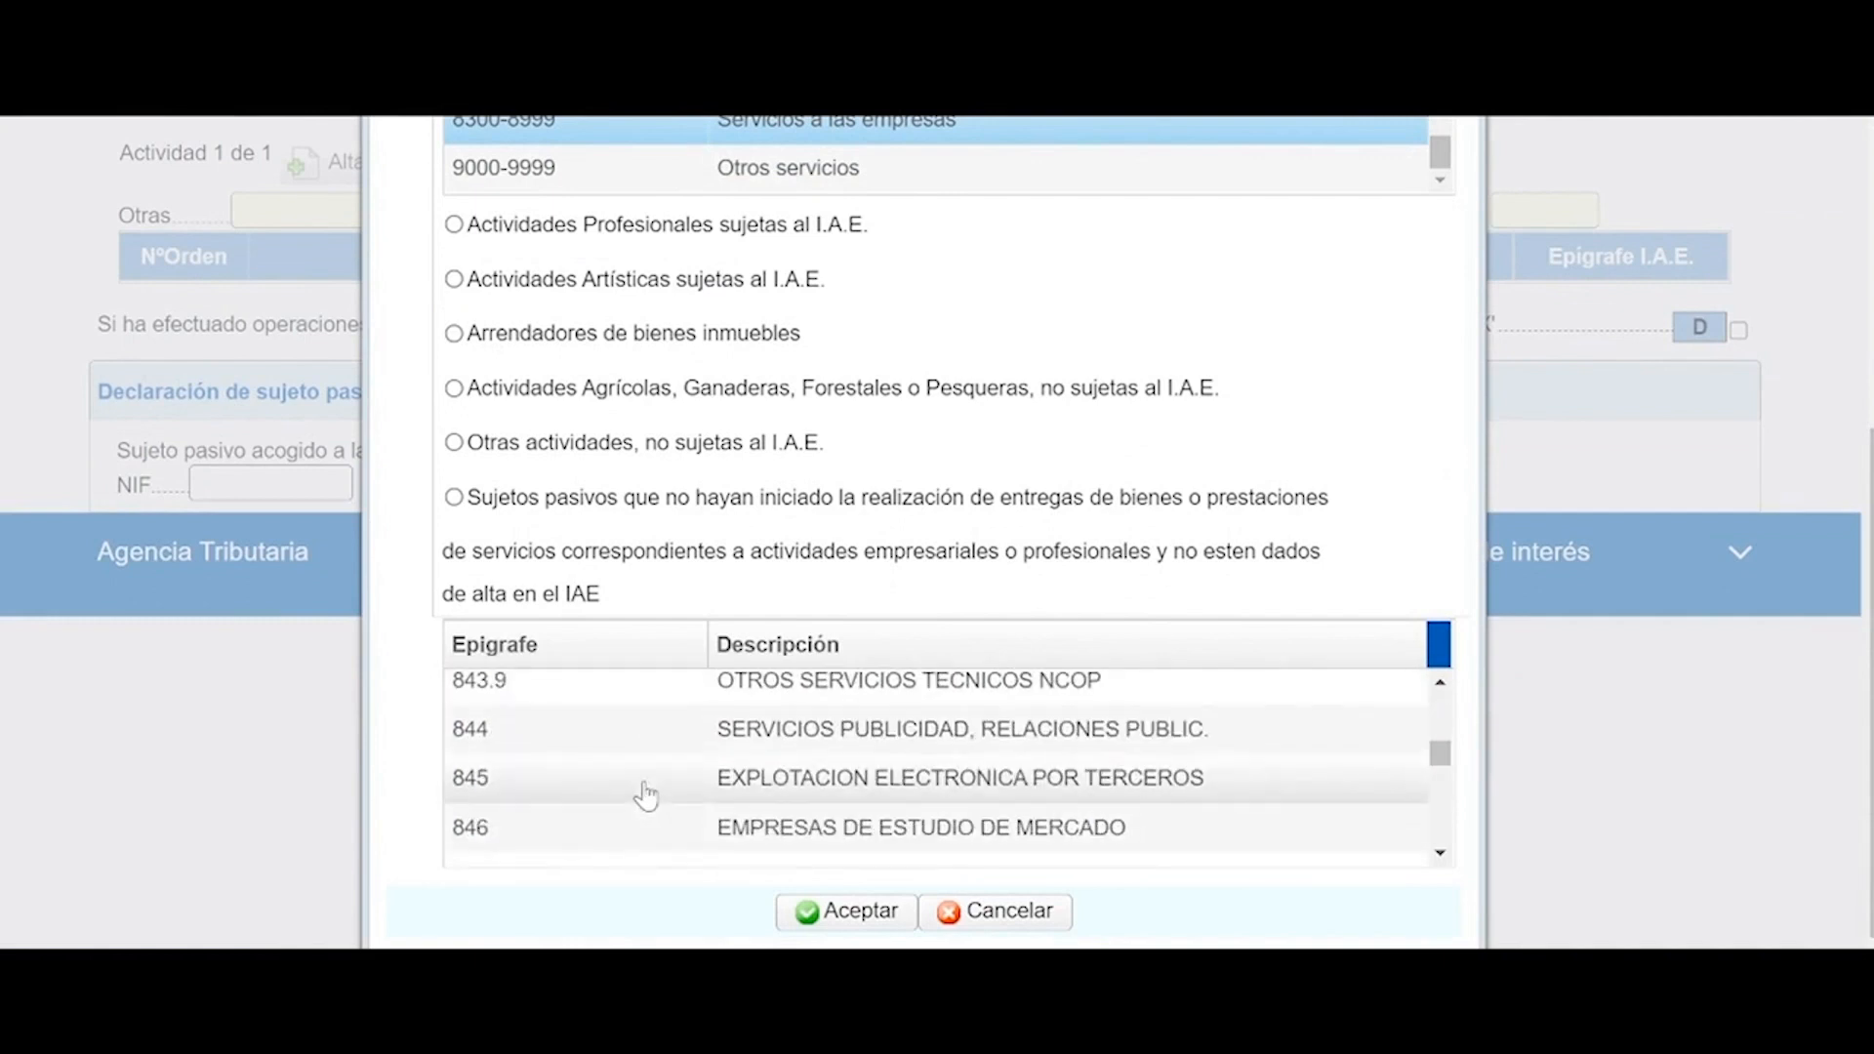
pyautogui.scroll(-6, 628, 768)
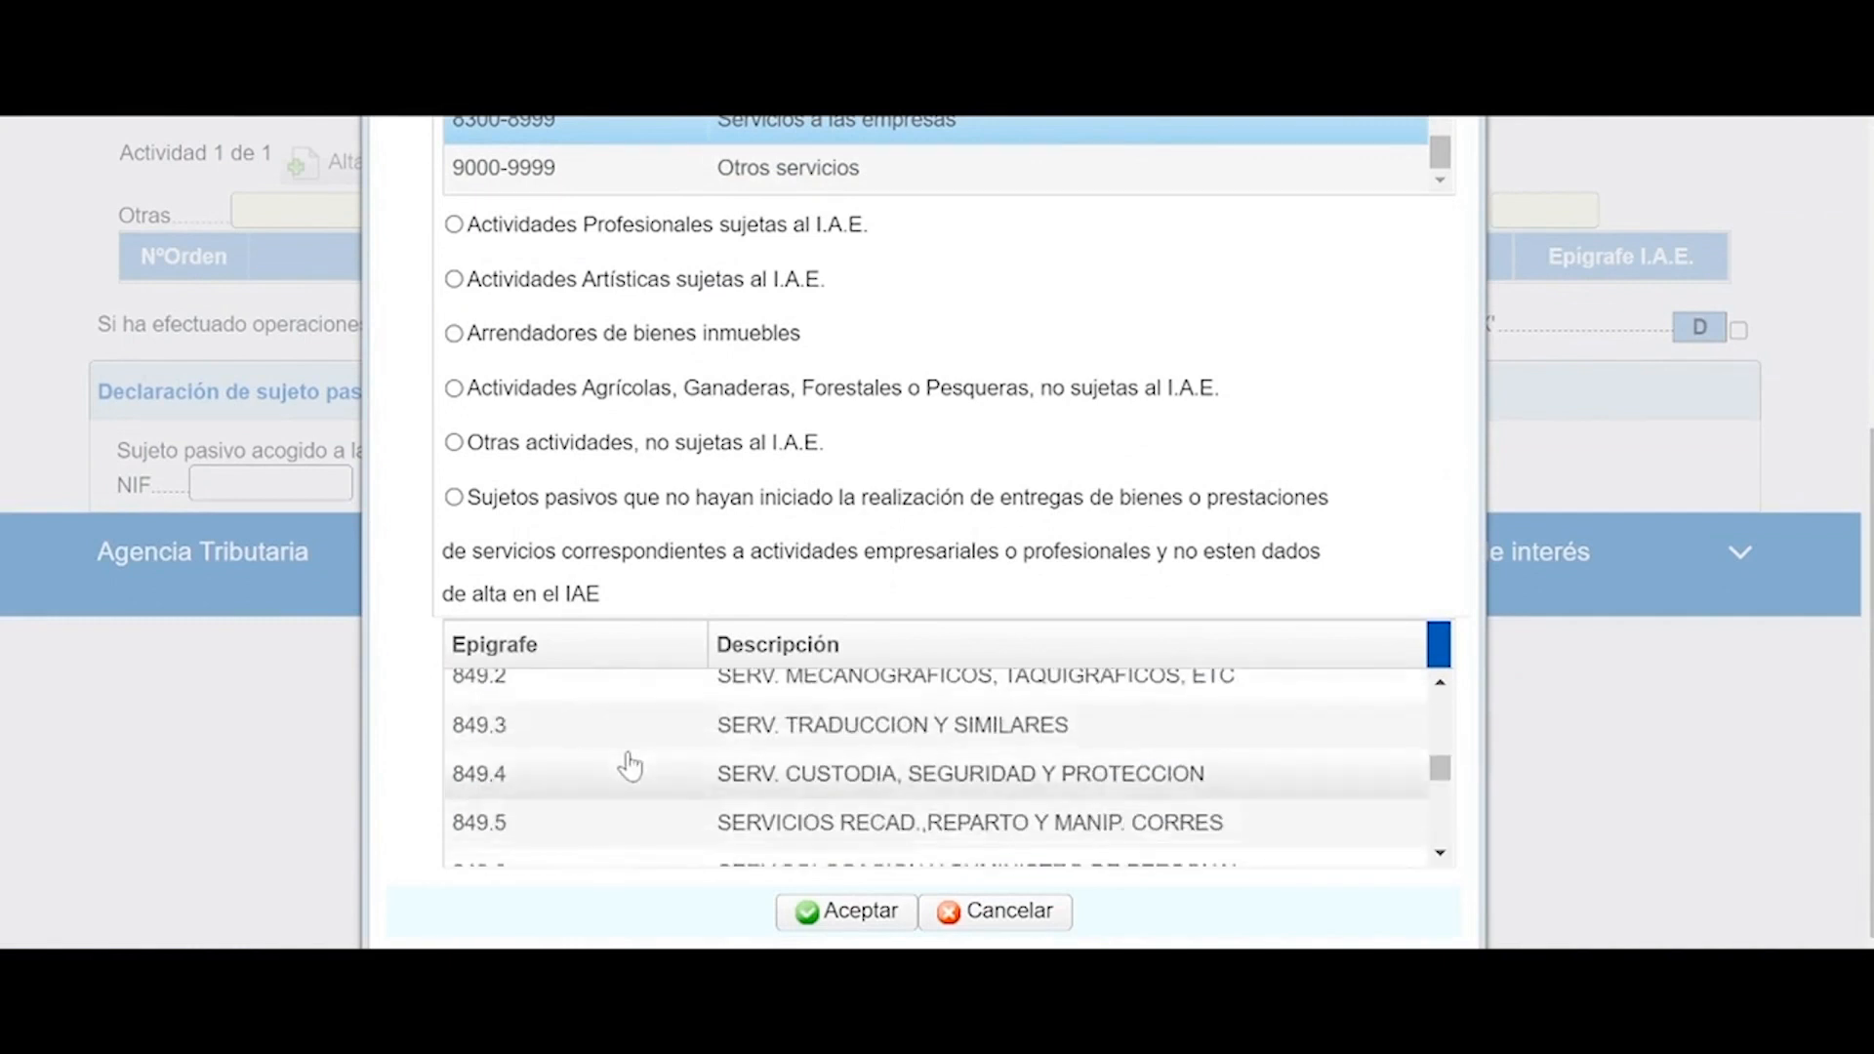
pyautogui.scroll(-3, 630, 768)
pyautogui.click(630, 723)
pyautogui.click(847, 910)
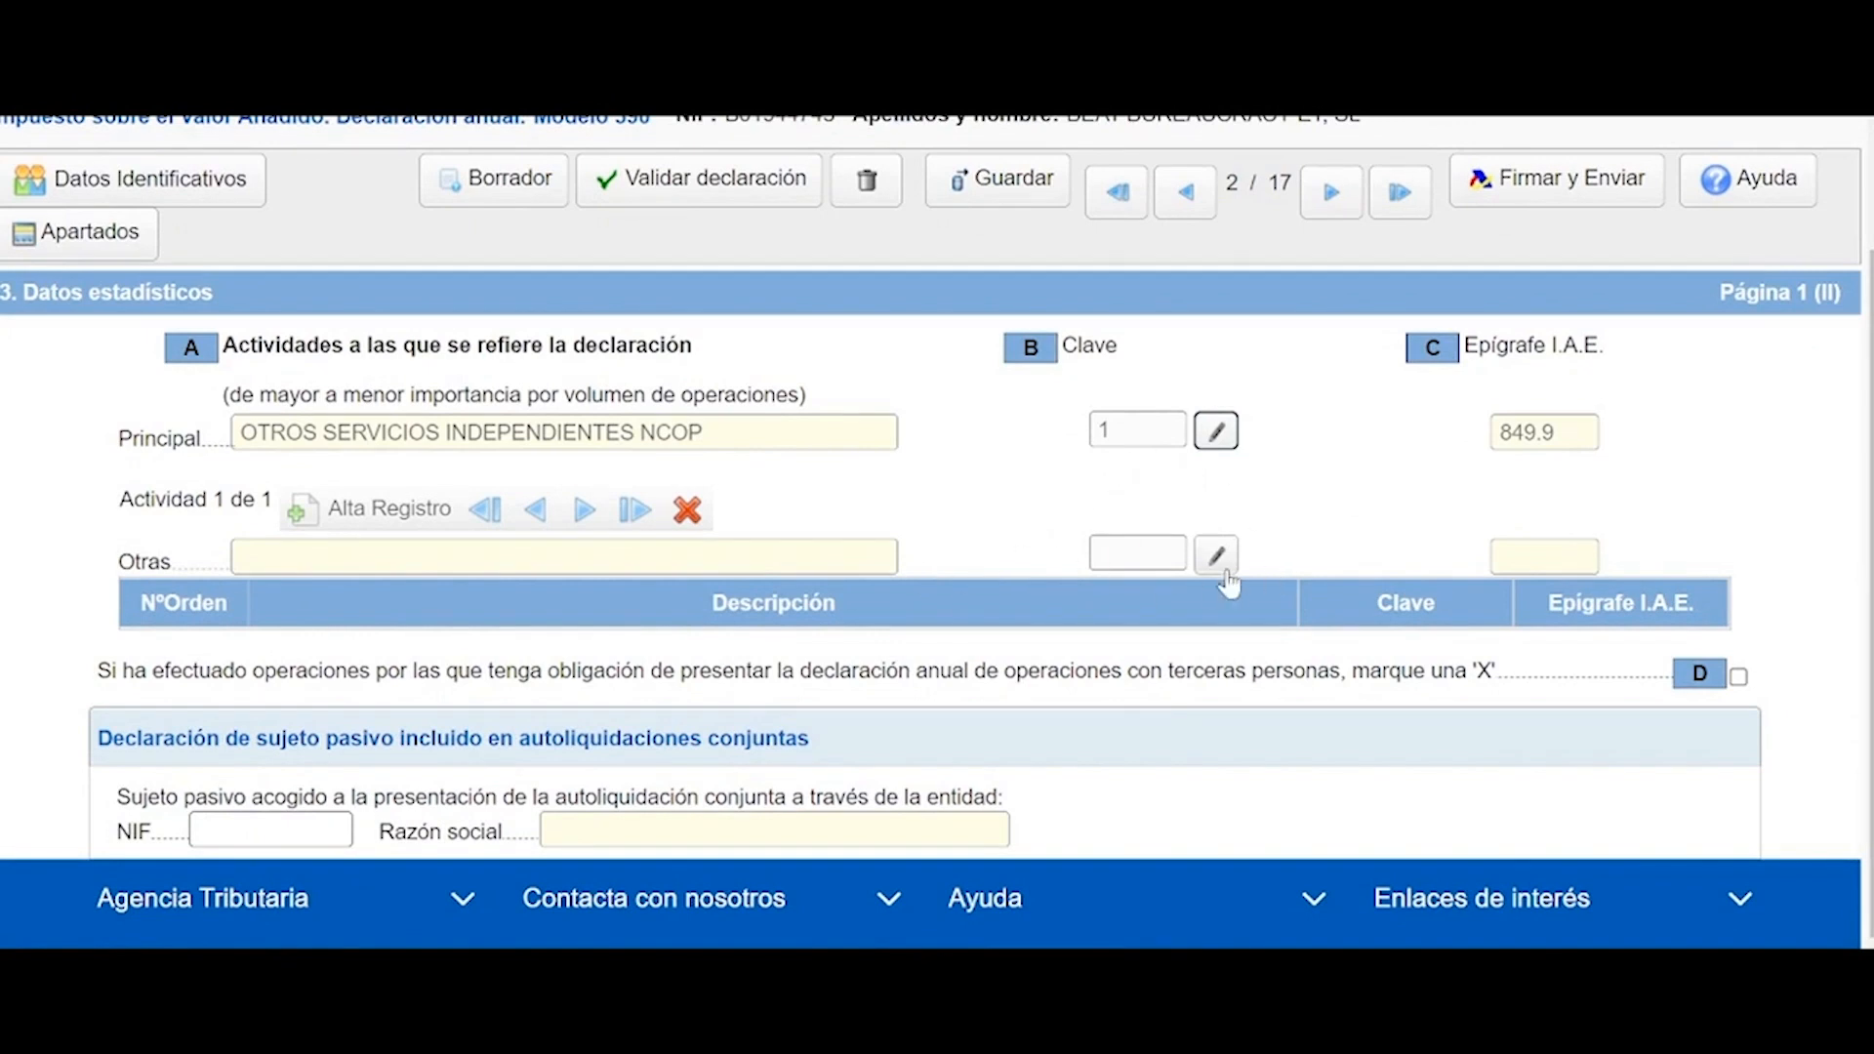
# - Go to page 3, Datos del representante, and look over the fields for individuals and legal representatives
pyautogui.scroll(2, 1323, 410)
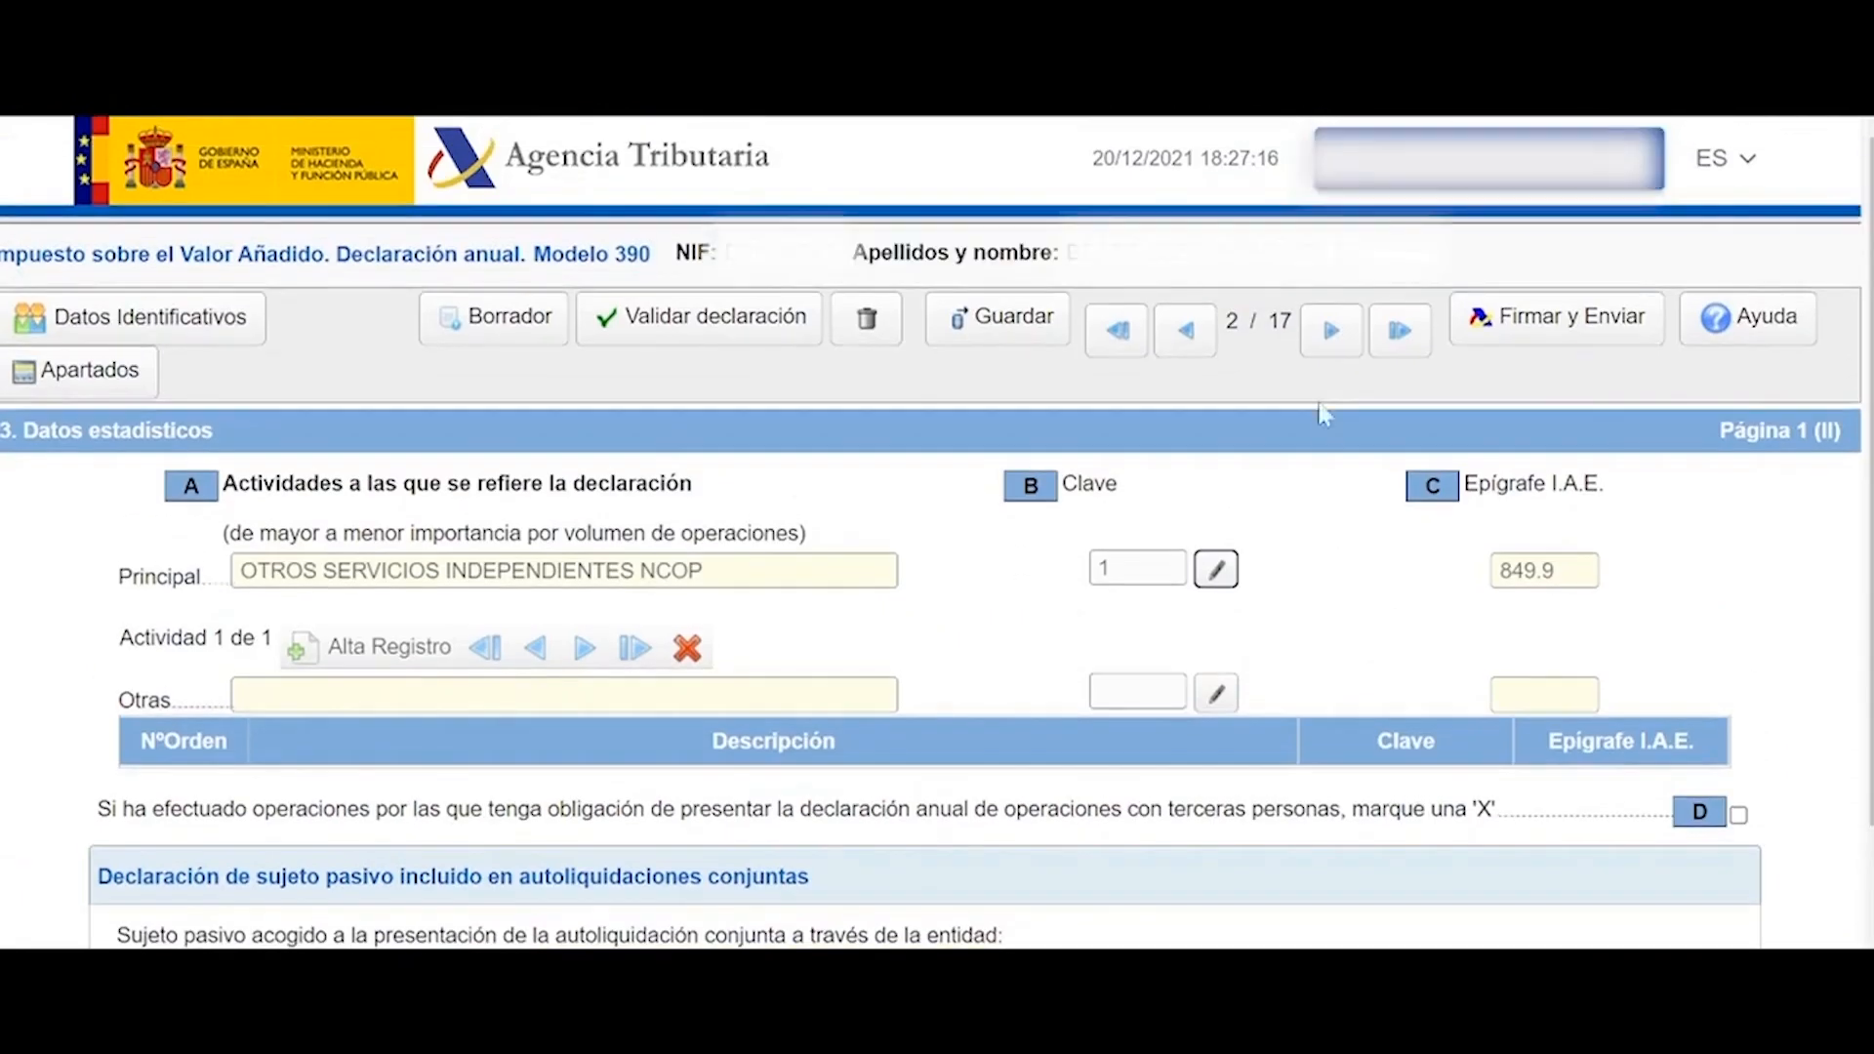
pyautogui.click(1332, 340)
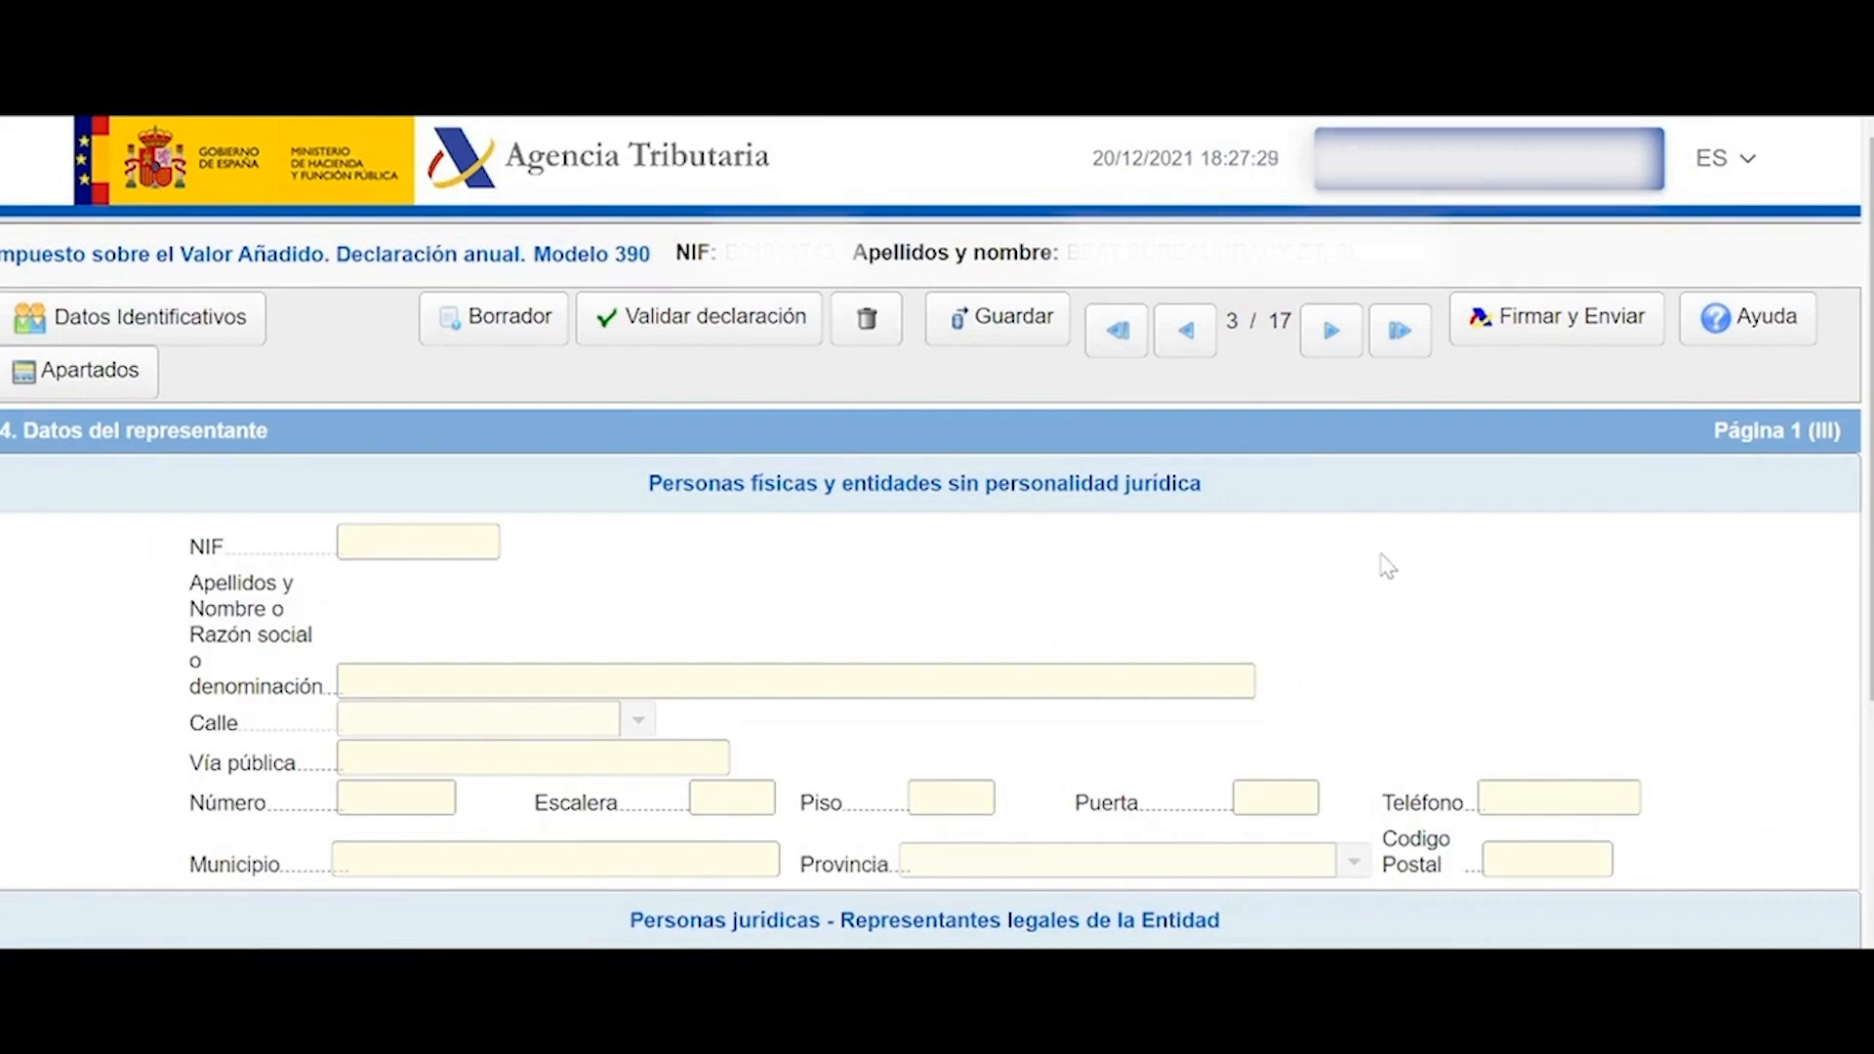
pyautogui.scroll(-2, 1367, 580)
pyautogui.scroll(-2, 1357, 590)
pyautogui.scroll(4, 1338, 619)
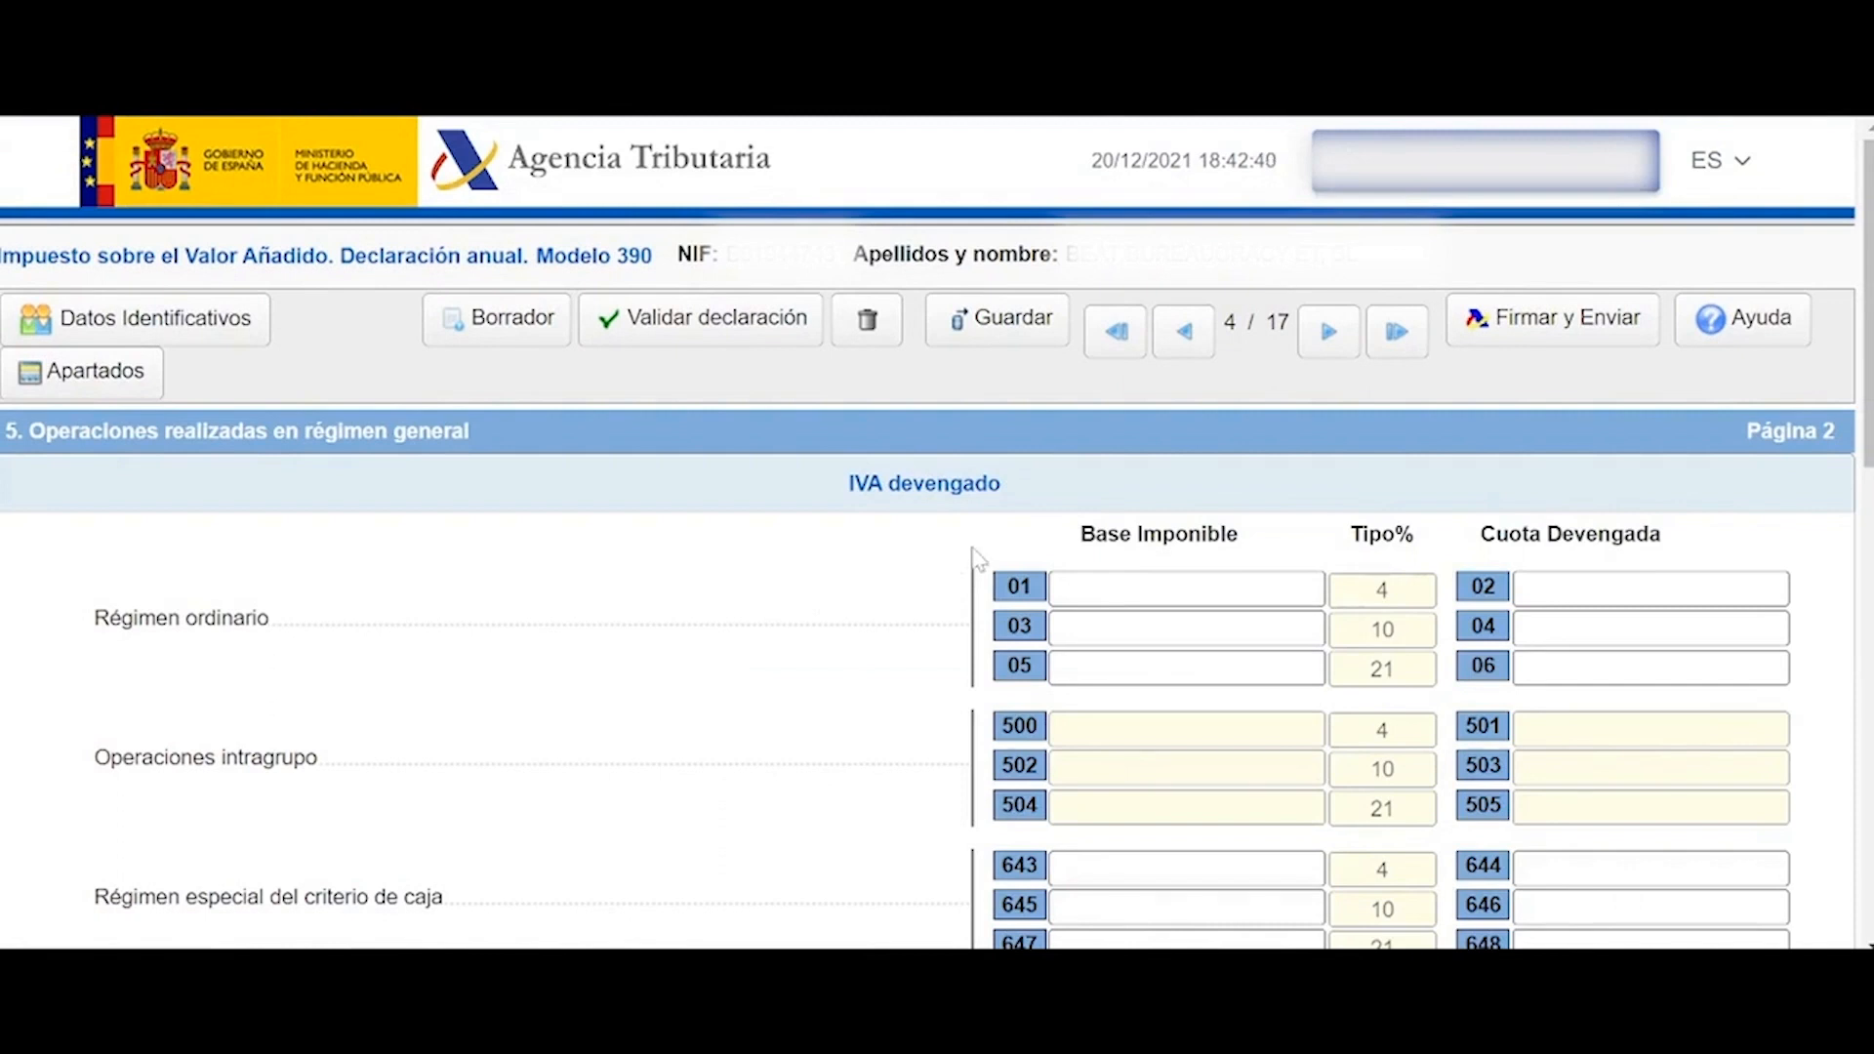
# - Review the IVA devengado boxes on page 4, from Régimen ordinario to the intra-community acquisitions and reverse-charge cases
pyautogui.scroll(-2, 977, 559)
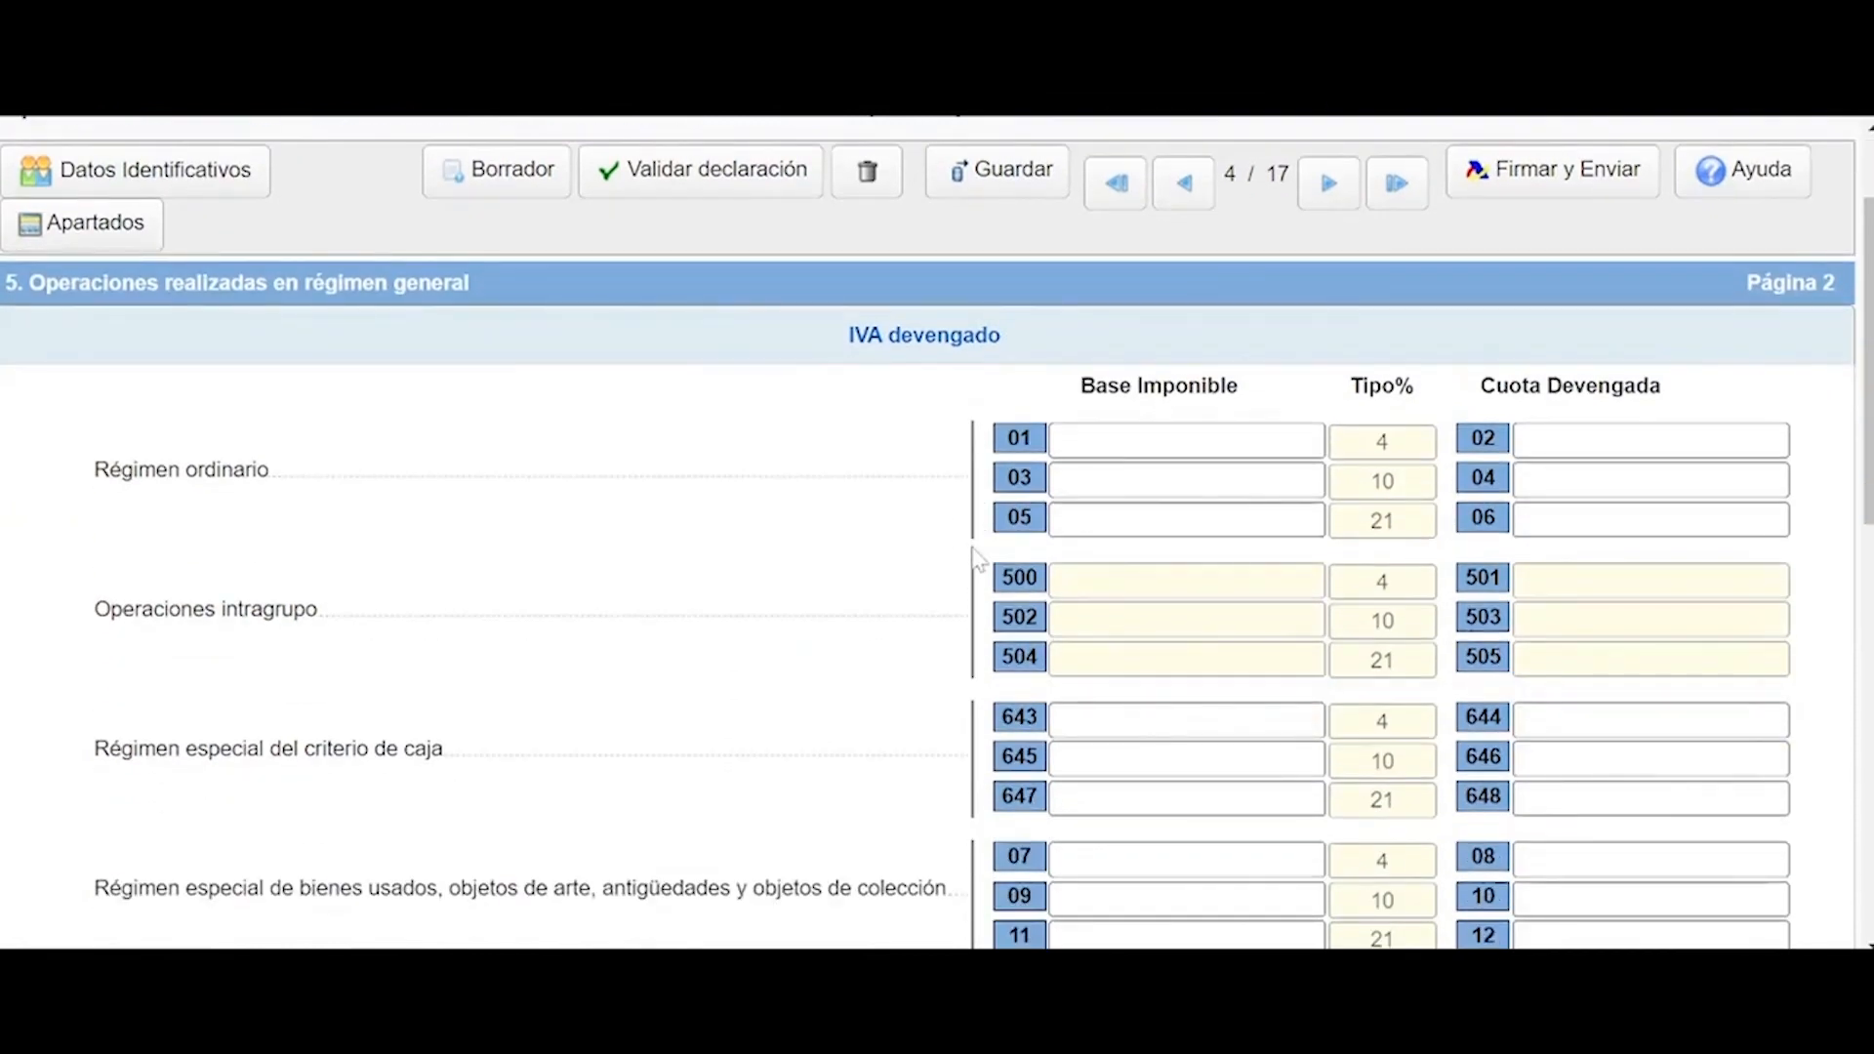
pyautogui.scroll(2, 976, 559)
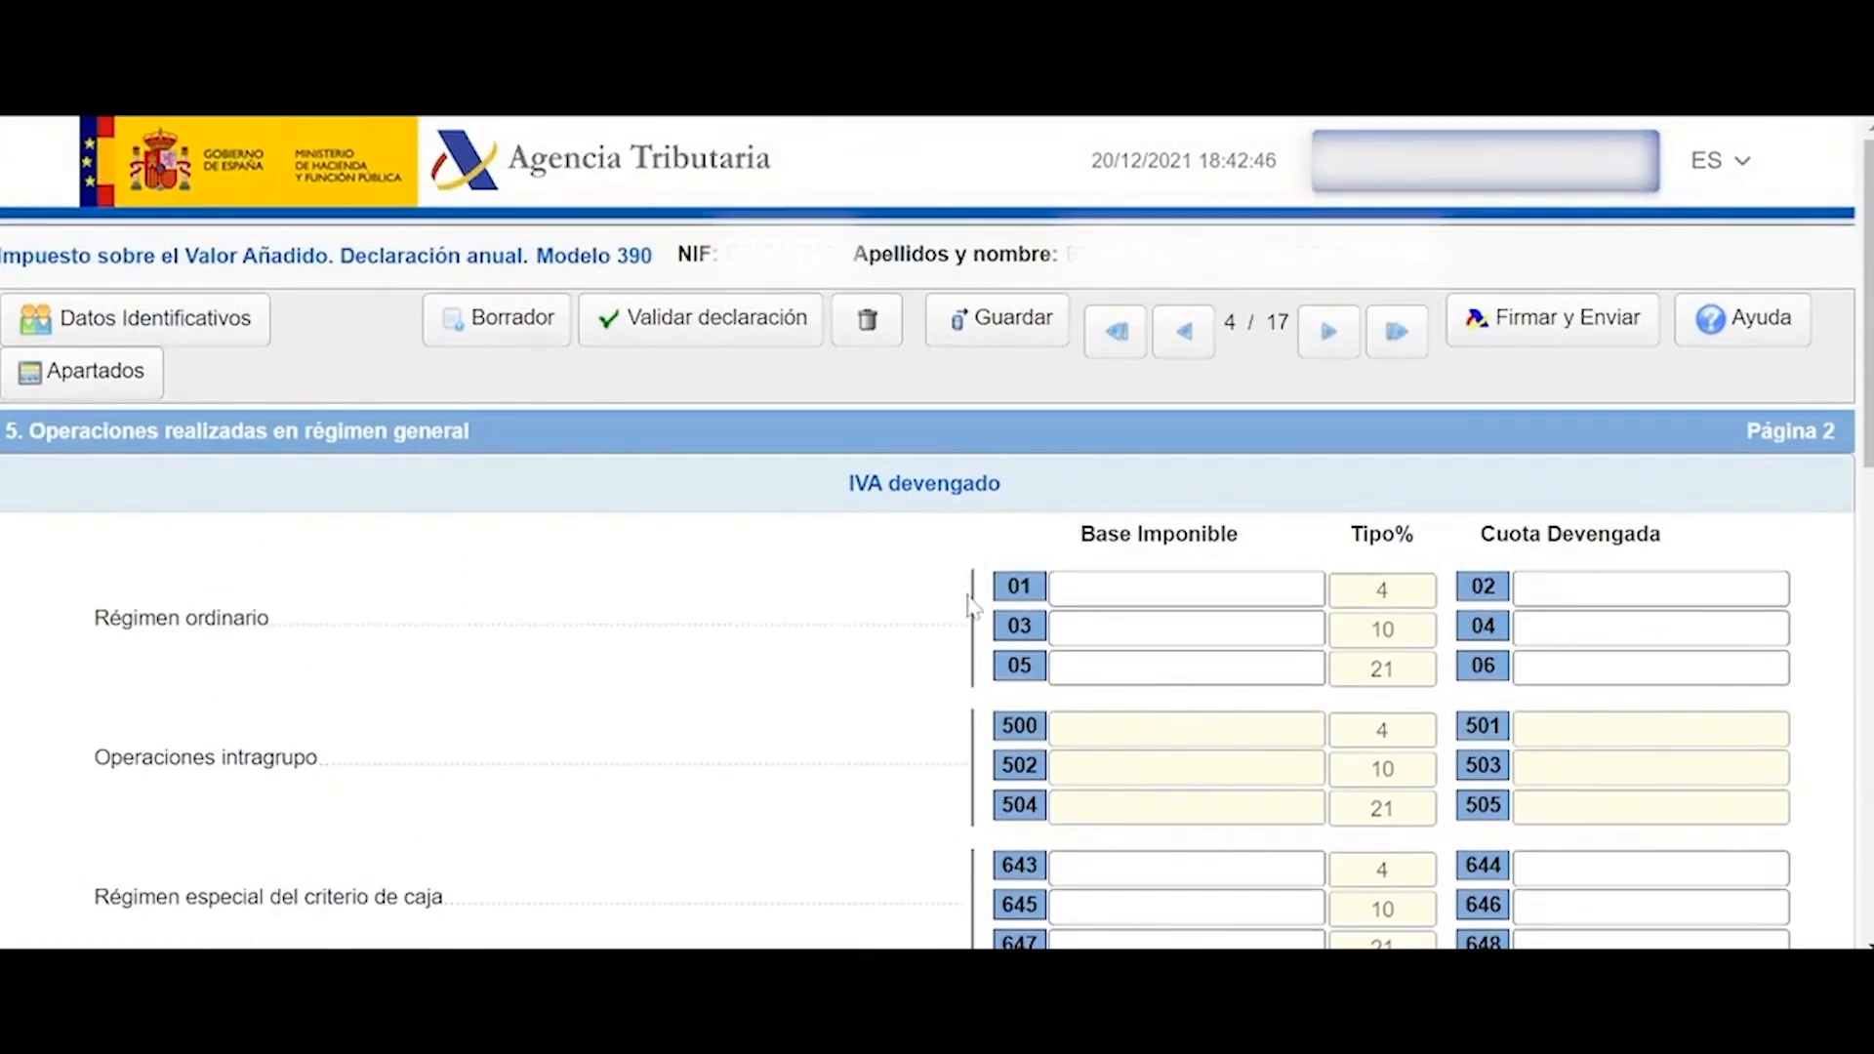
pyautogui.scroll(-2, 971, 605)
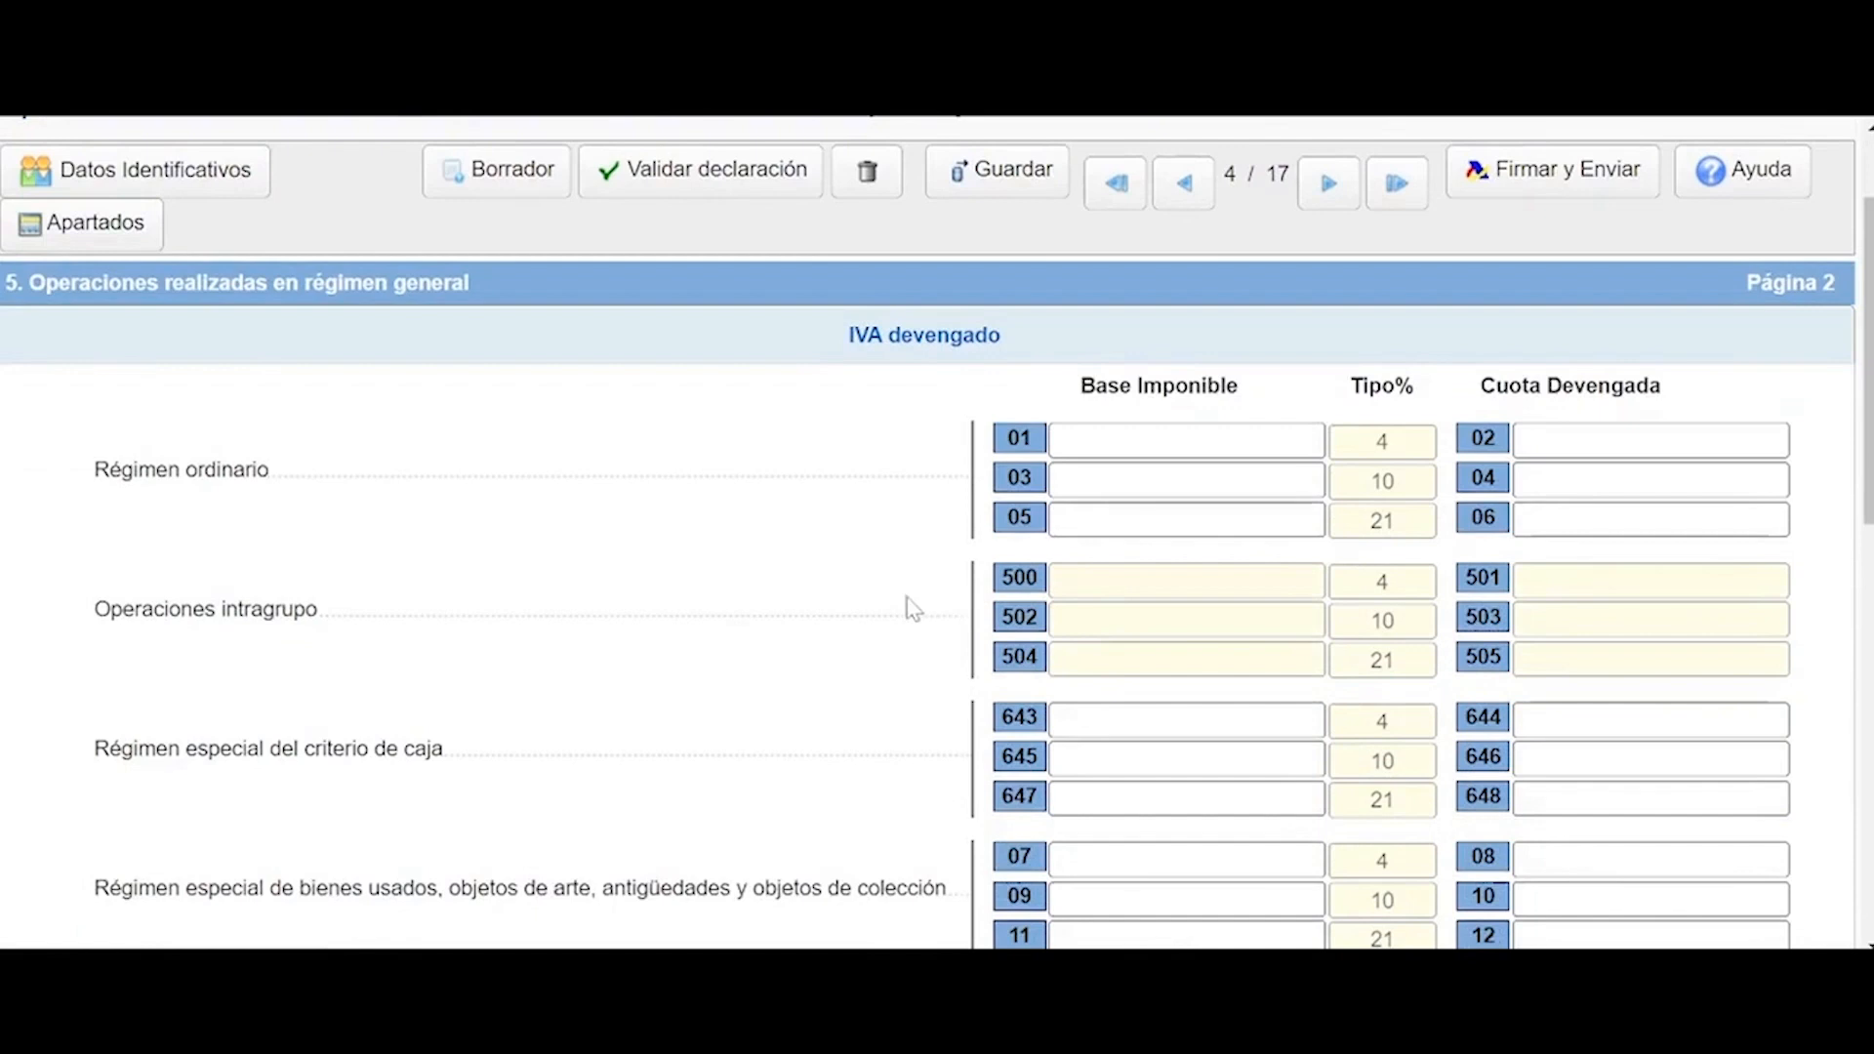
pyautogui.scroll(-4, 291, 781)
pyautogui.scroll(-2, 290, 781)
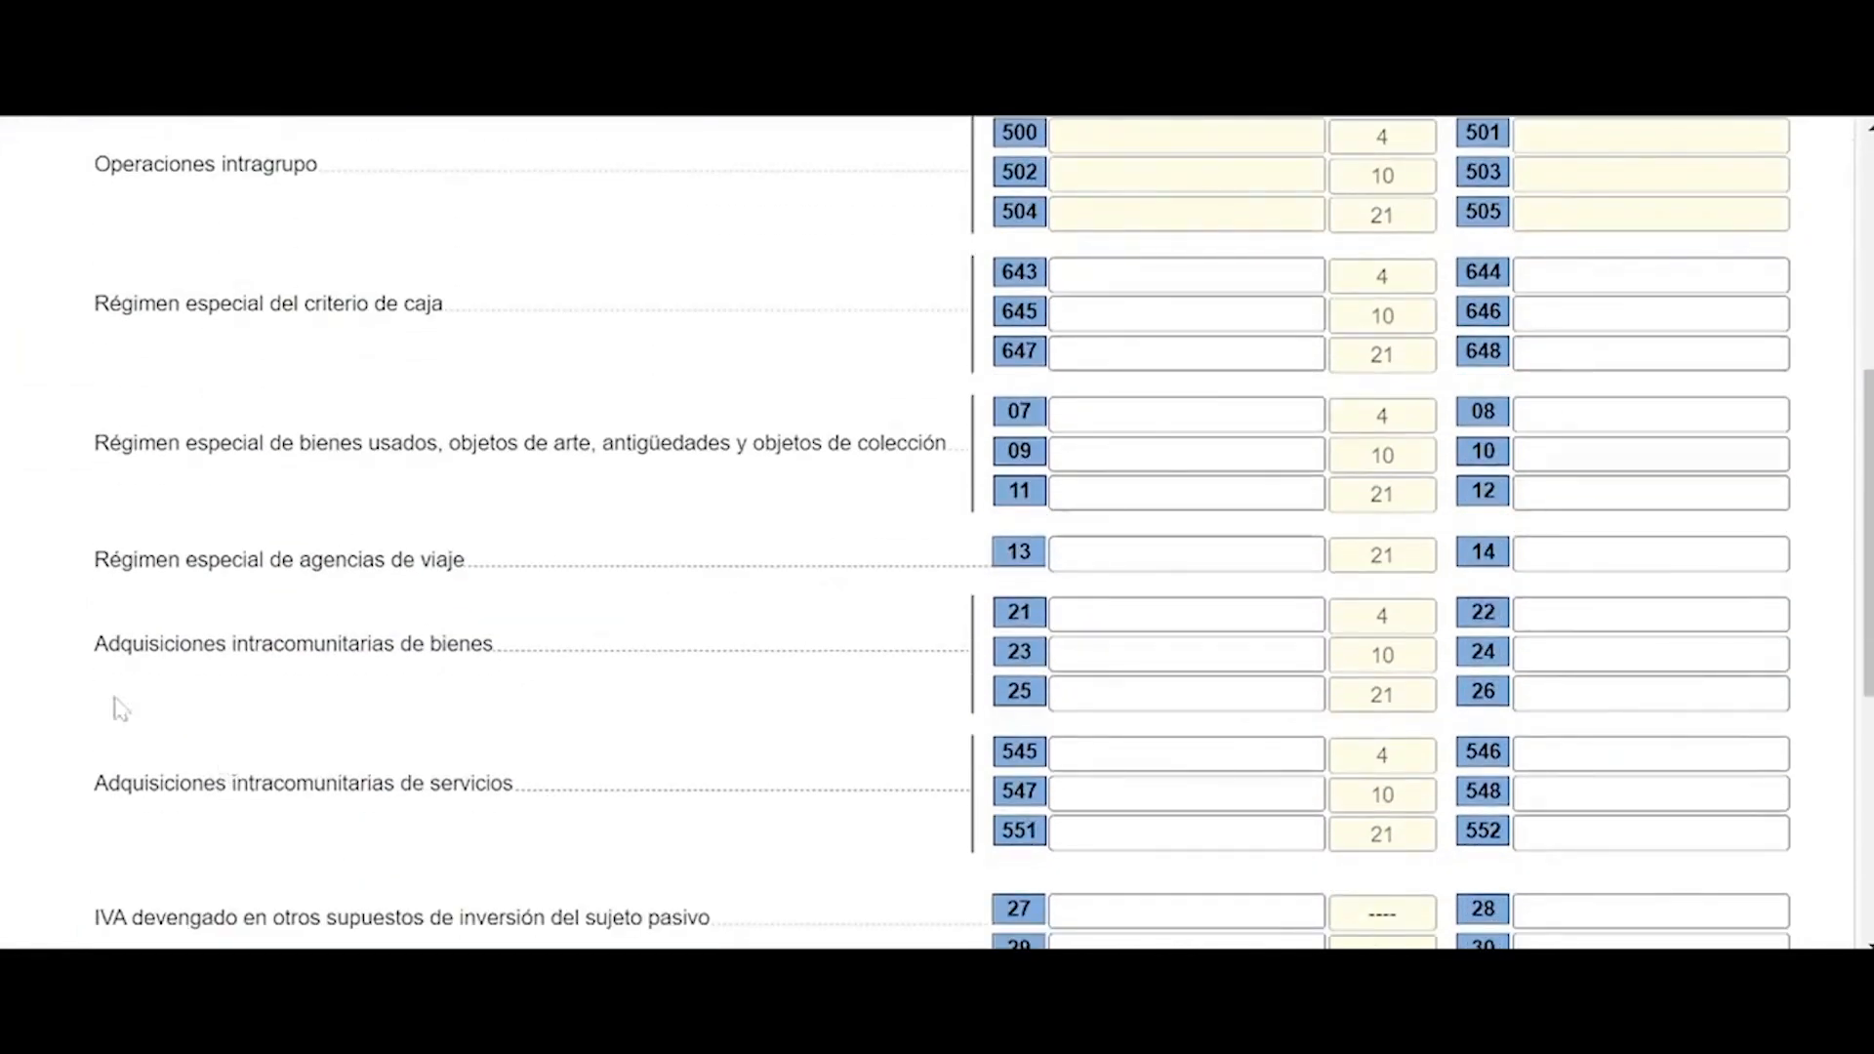
pyautogui.scroll(2, 543, 786)
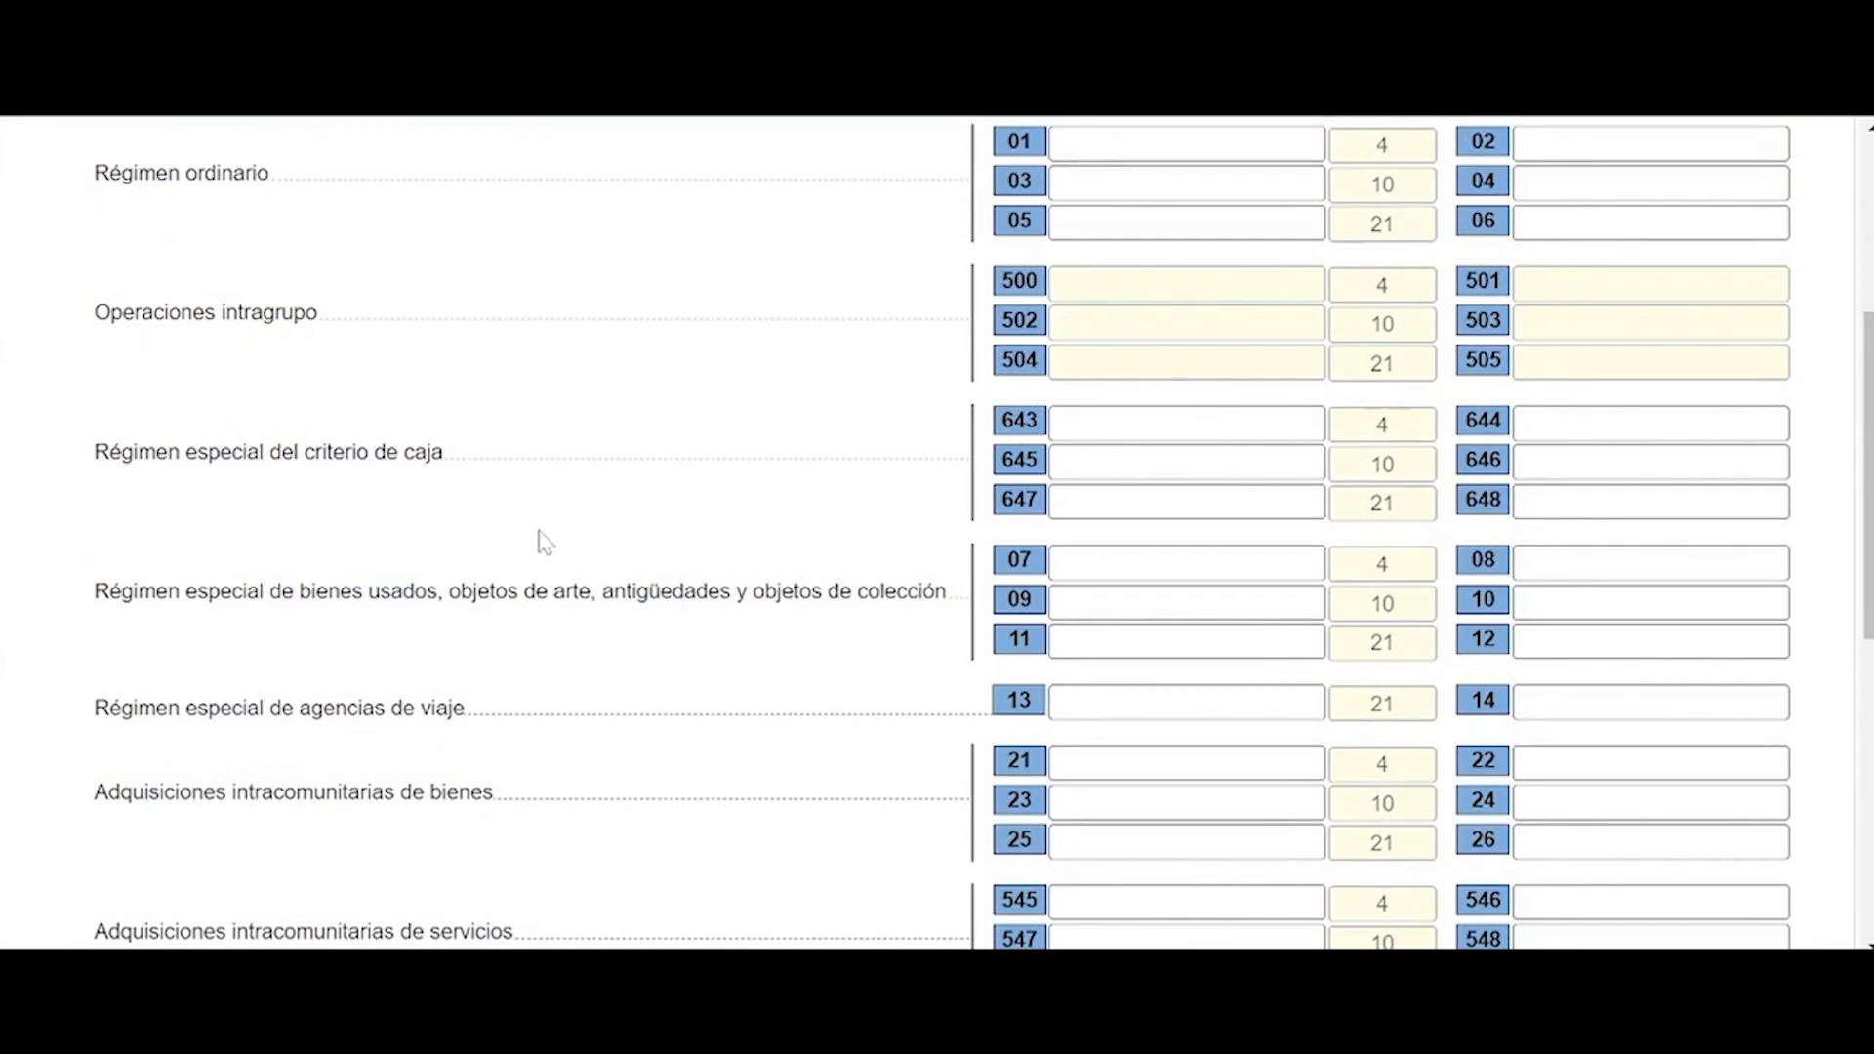
pyautogui.scroll(5, 686, 675)
# - Check the Régimen ordinario entries on the IVA devengado page against the IVA deducible page, and move forward again
pyautogui.click(1186, 588)
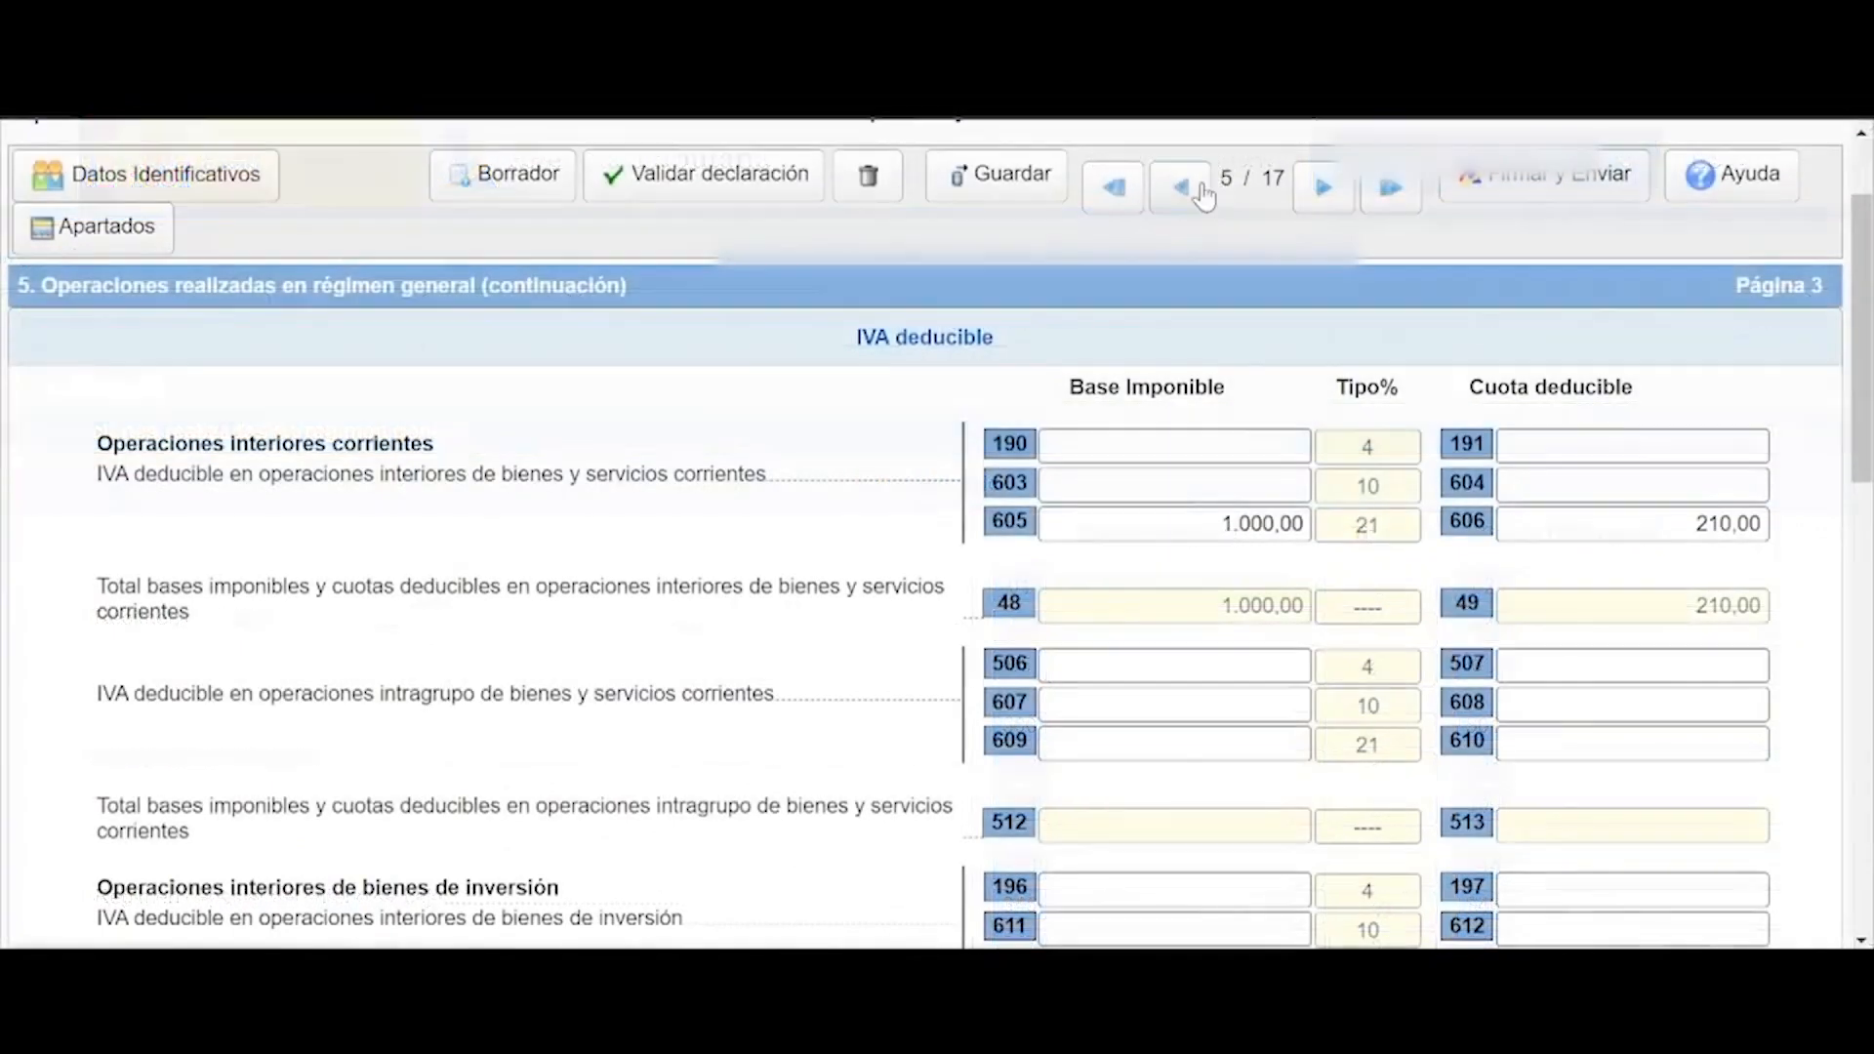
pyautogui.click(1182, 188)
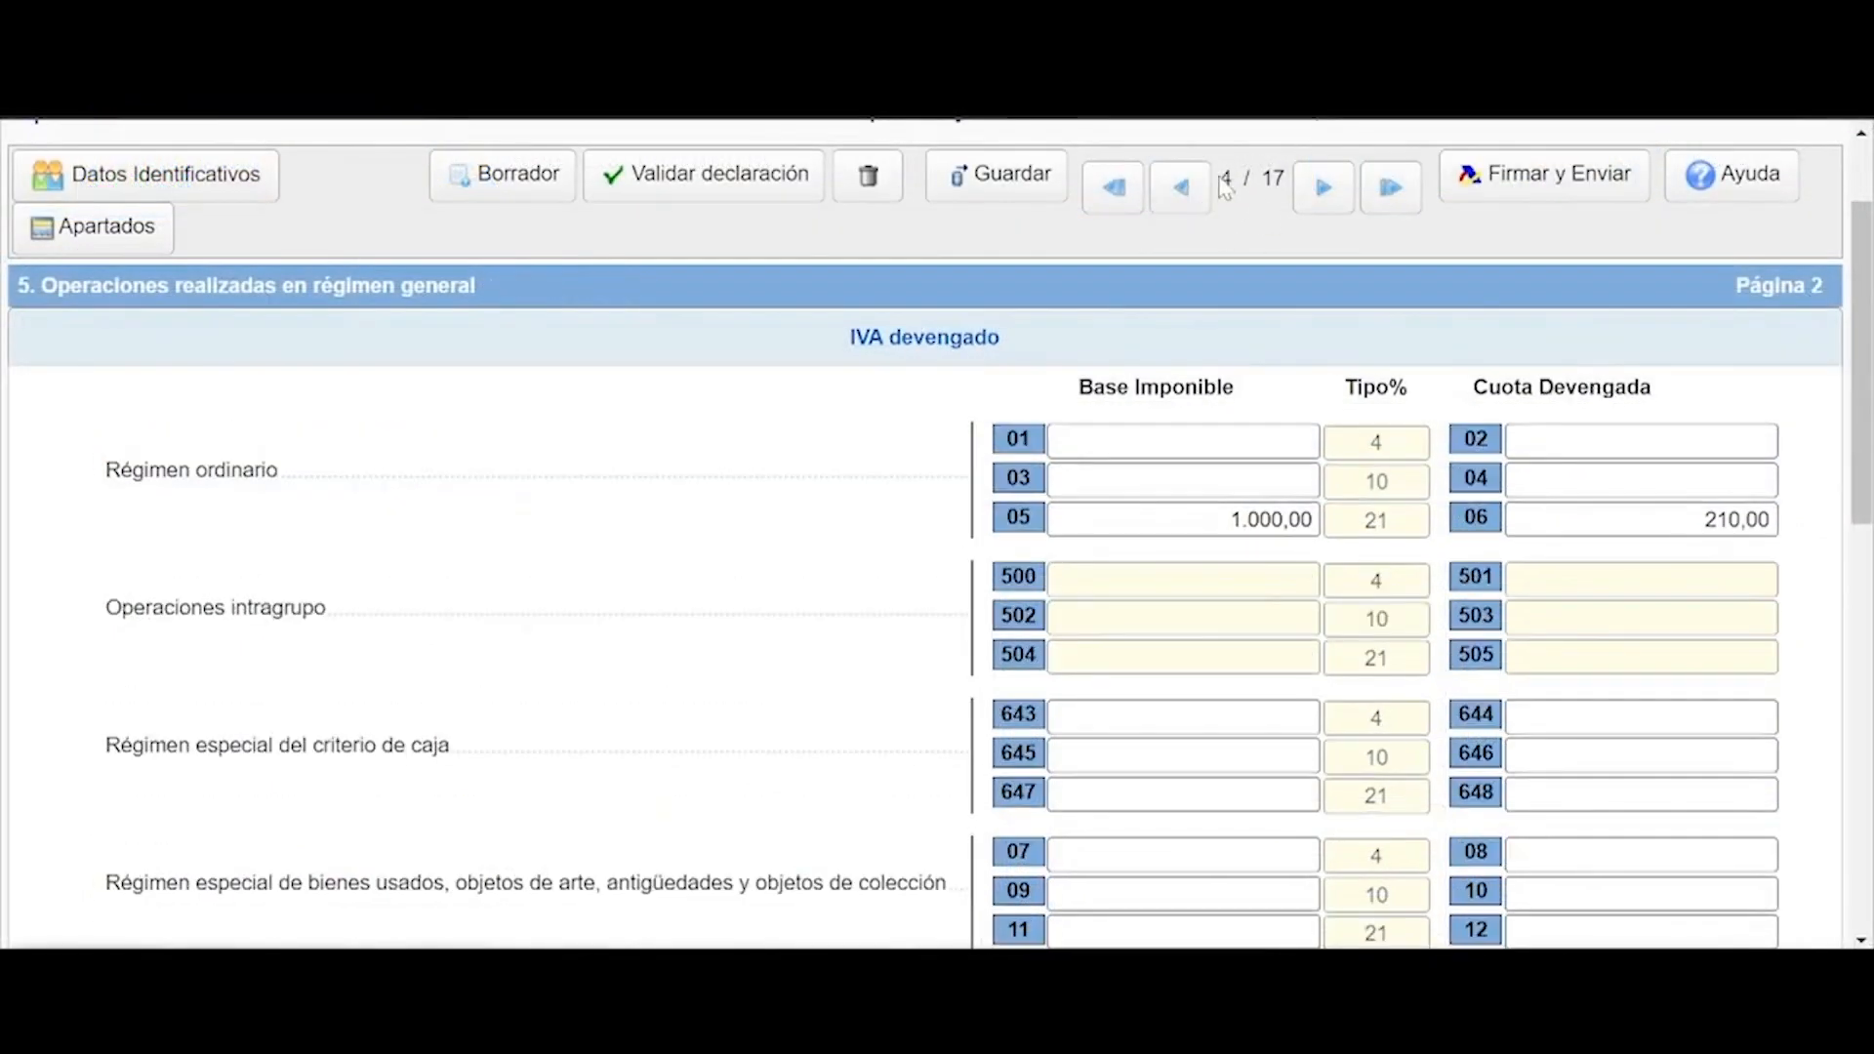
pyautogui.click(1325, 189)
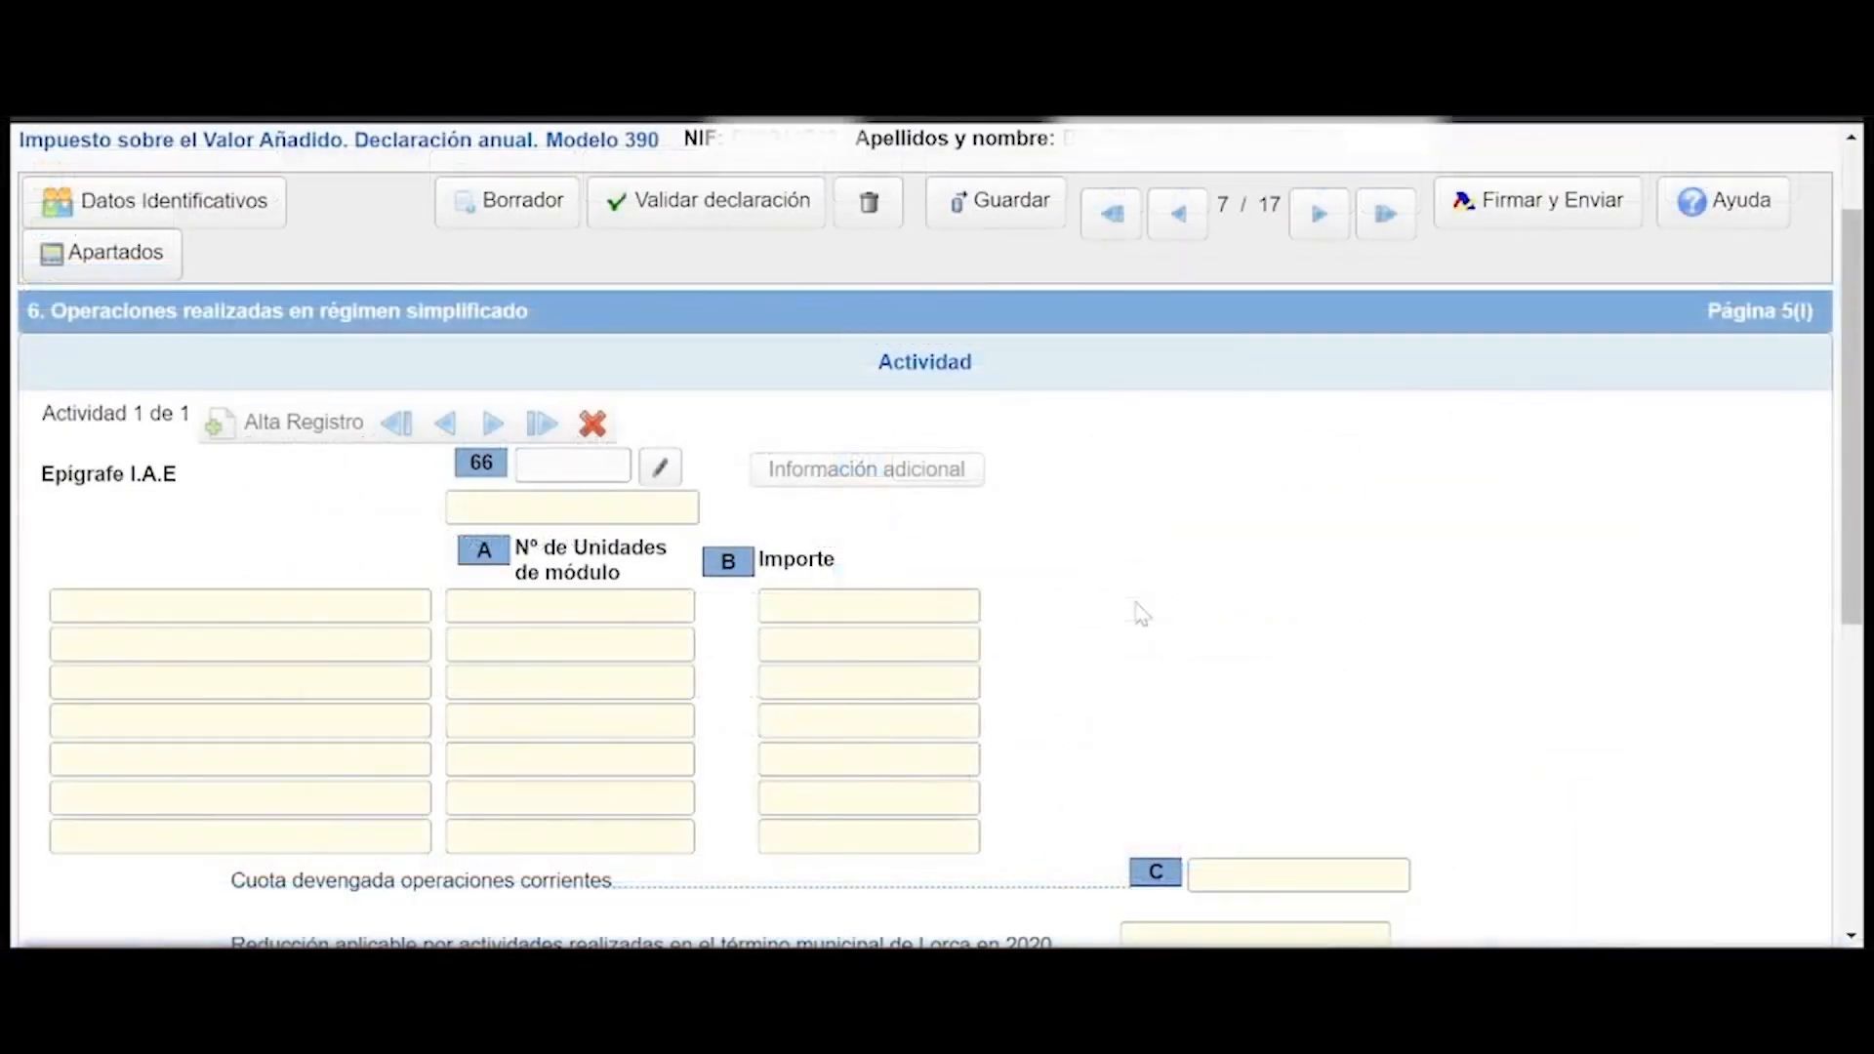
# - Examine the Actividad section of the simplified regime on page 7, including its epigraph, module units and accrued quota fields
pyautogui.scroll(2, 1078, 566)
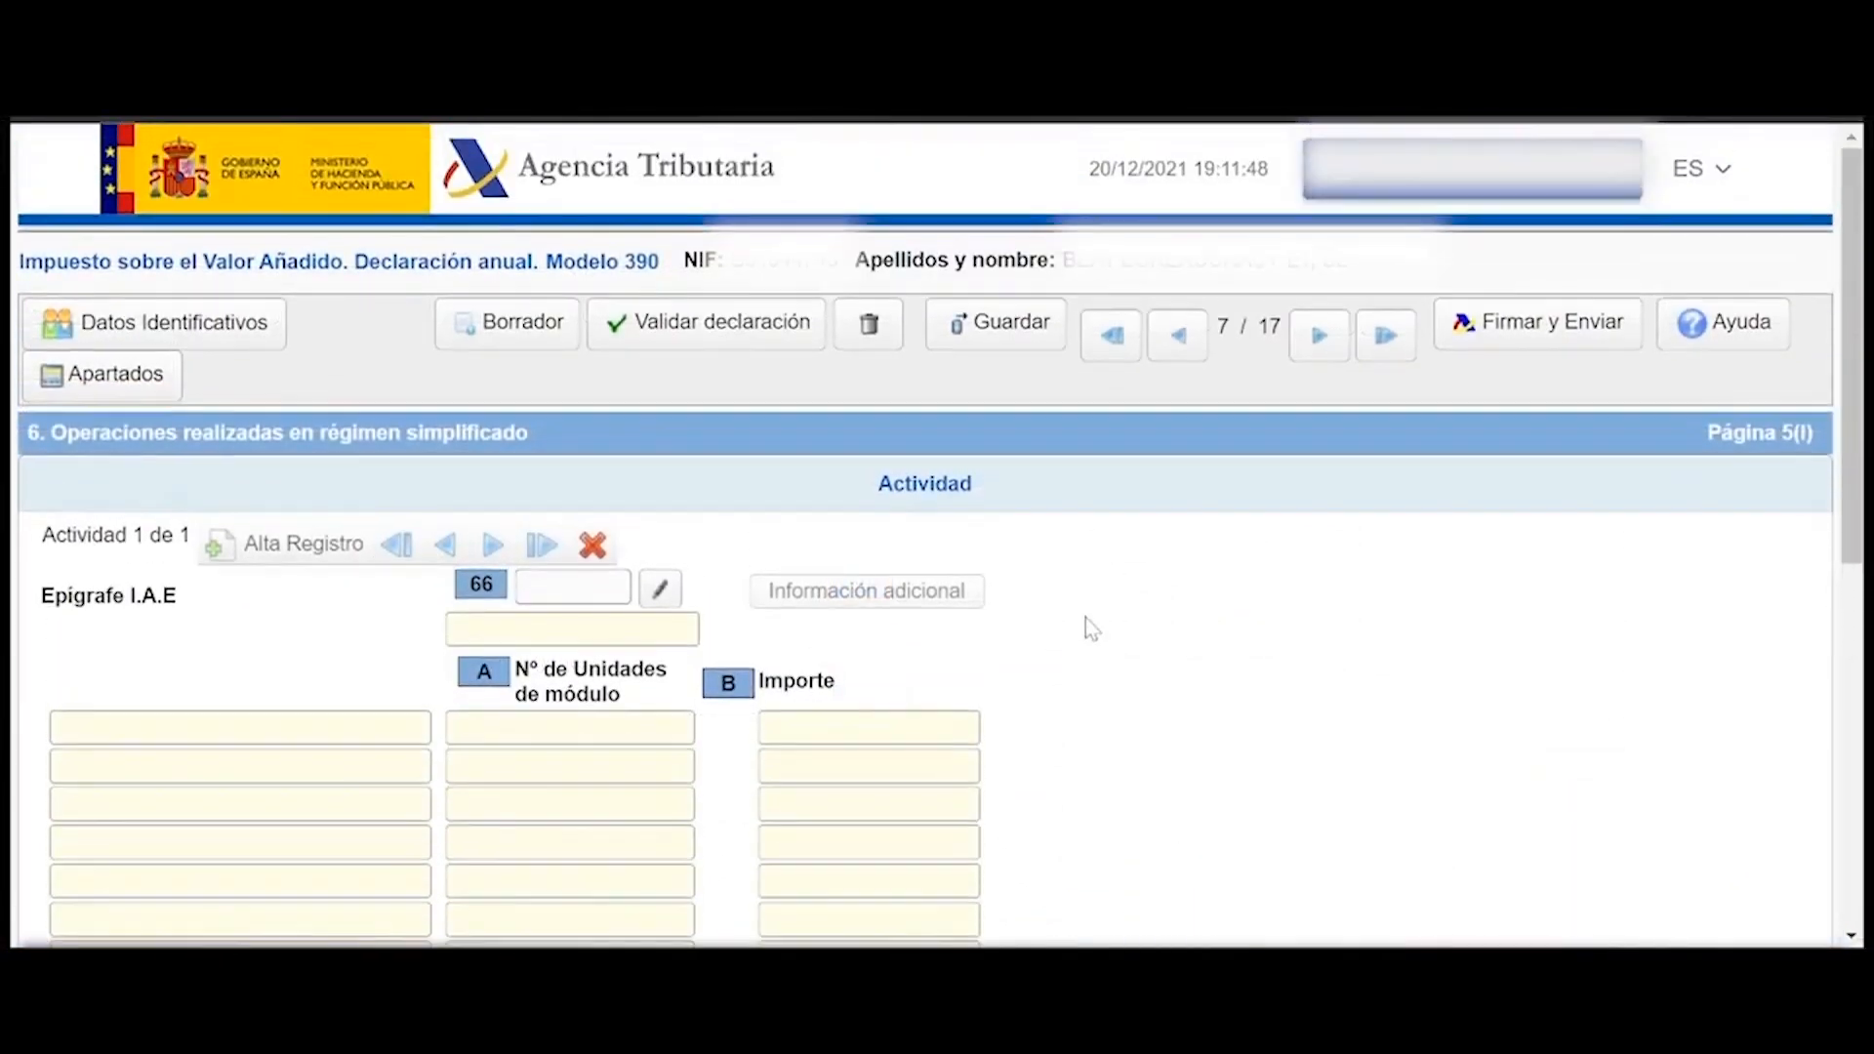
pyautogui.scroll(-3, 1084, 665)
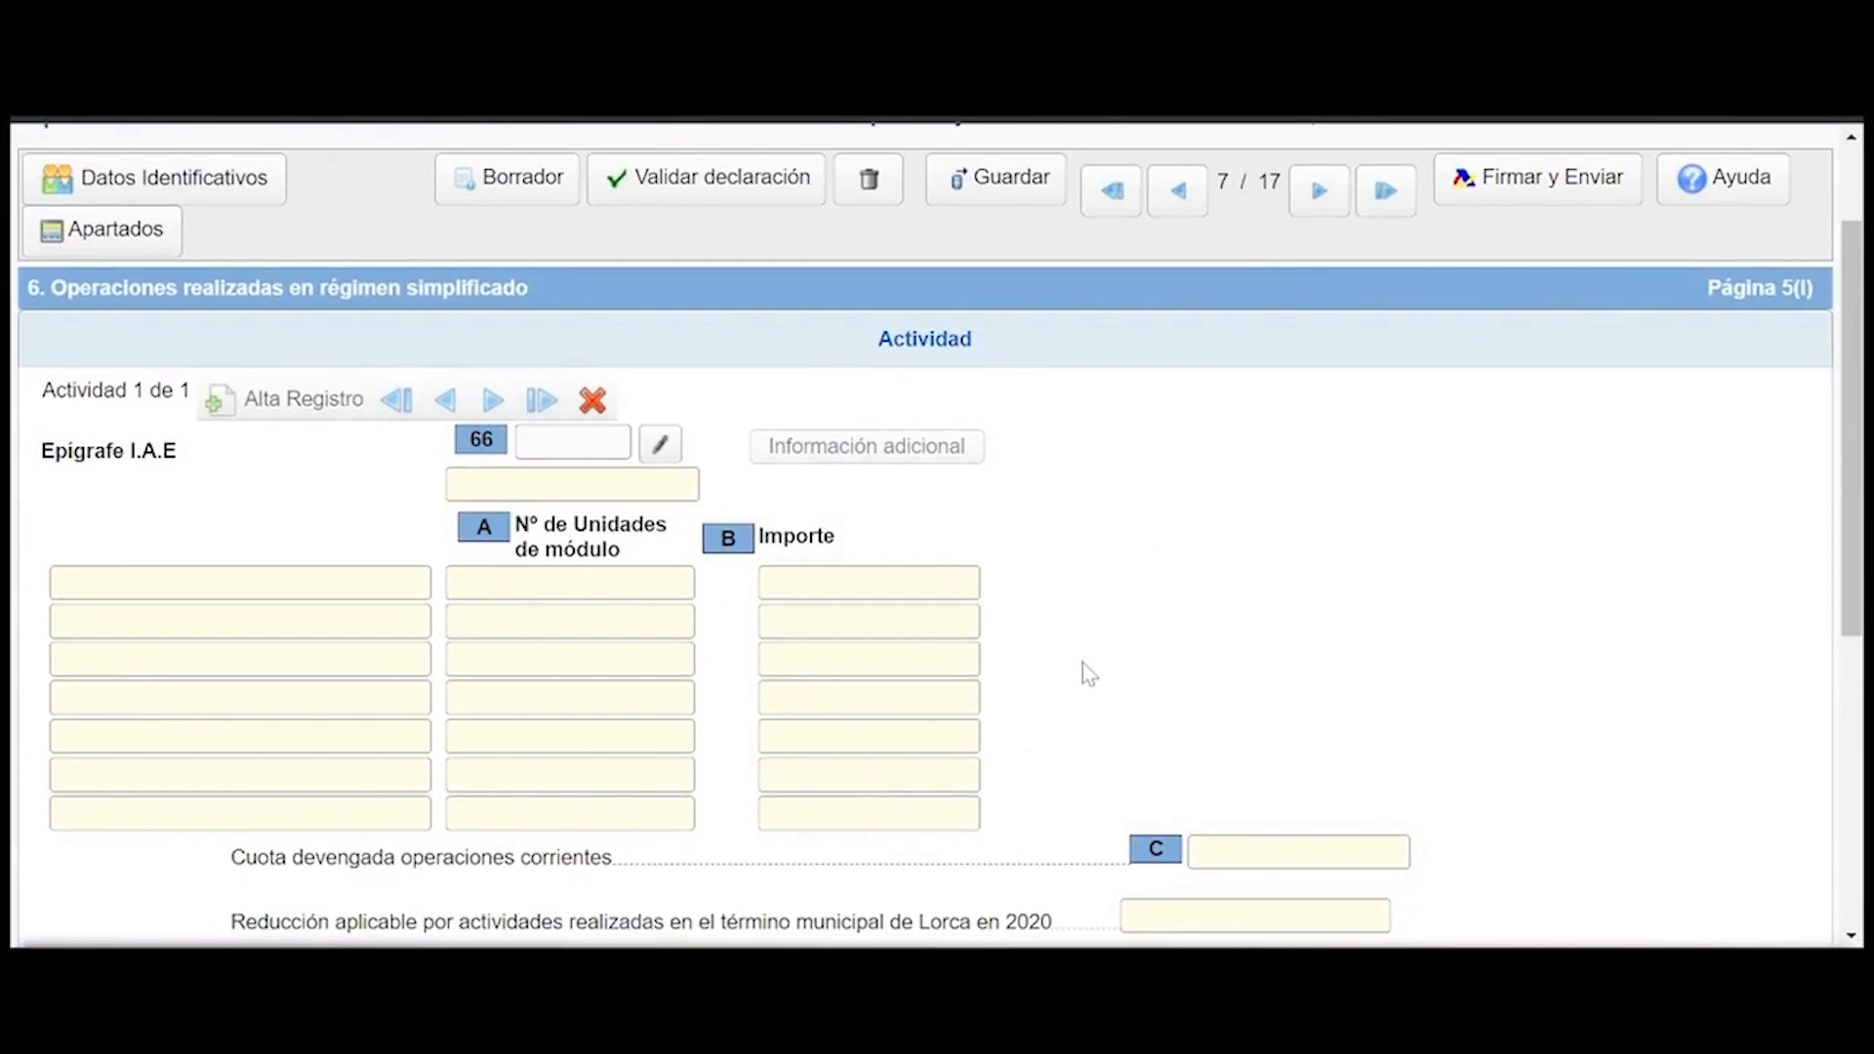
pyautogui.scroll(3, 1084, 666)
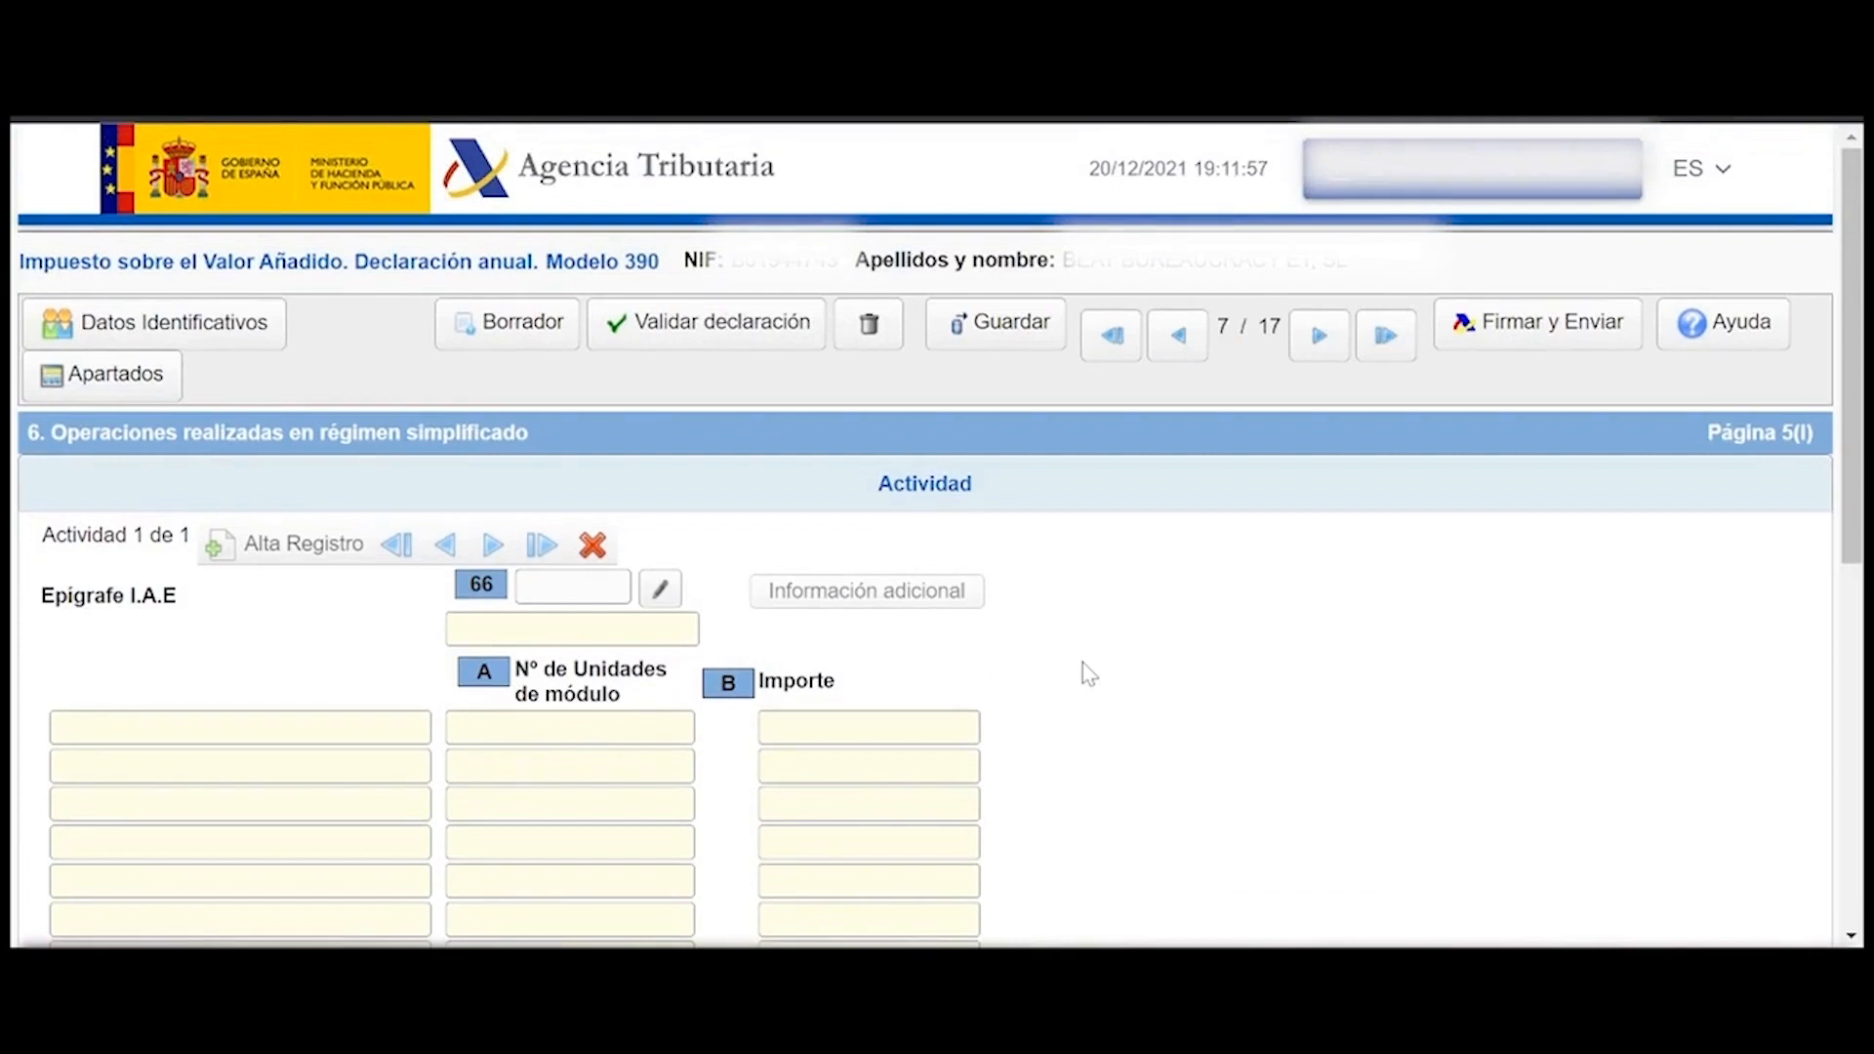
pyautogui.scroll(-3, 1081, 664)
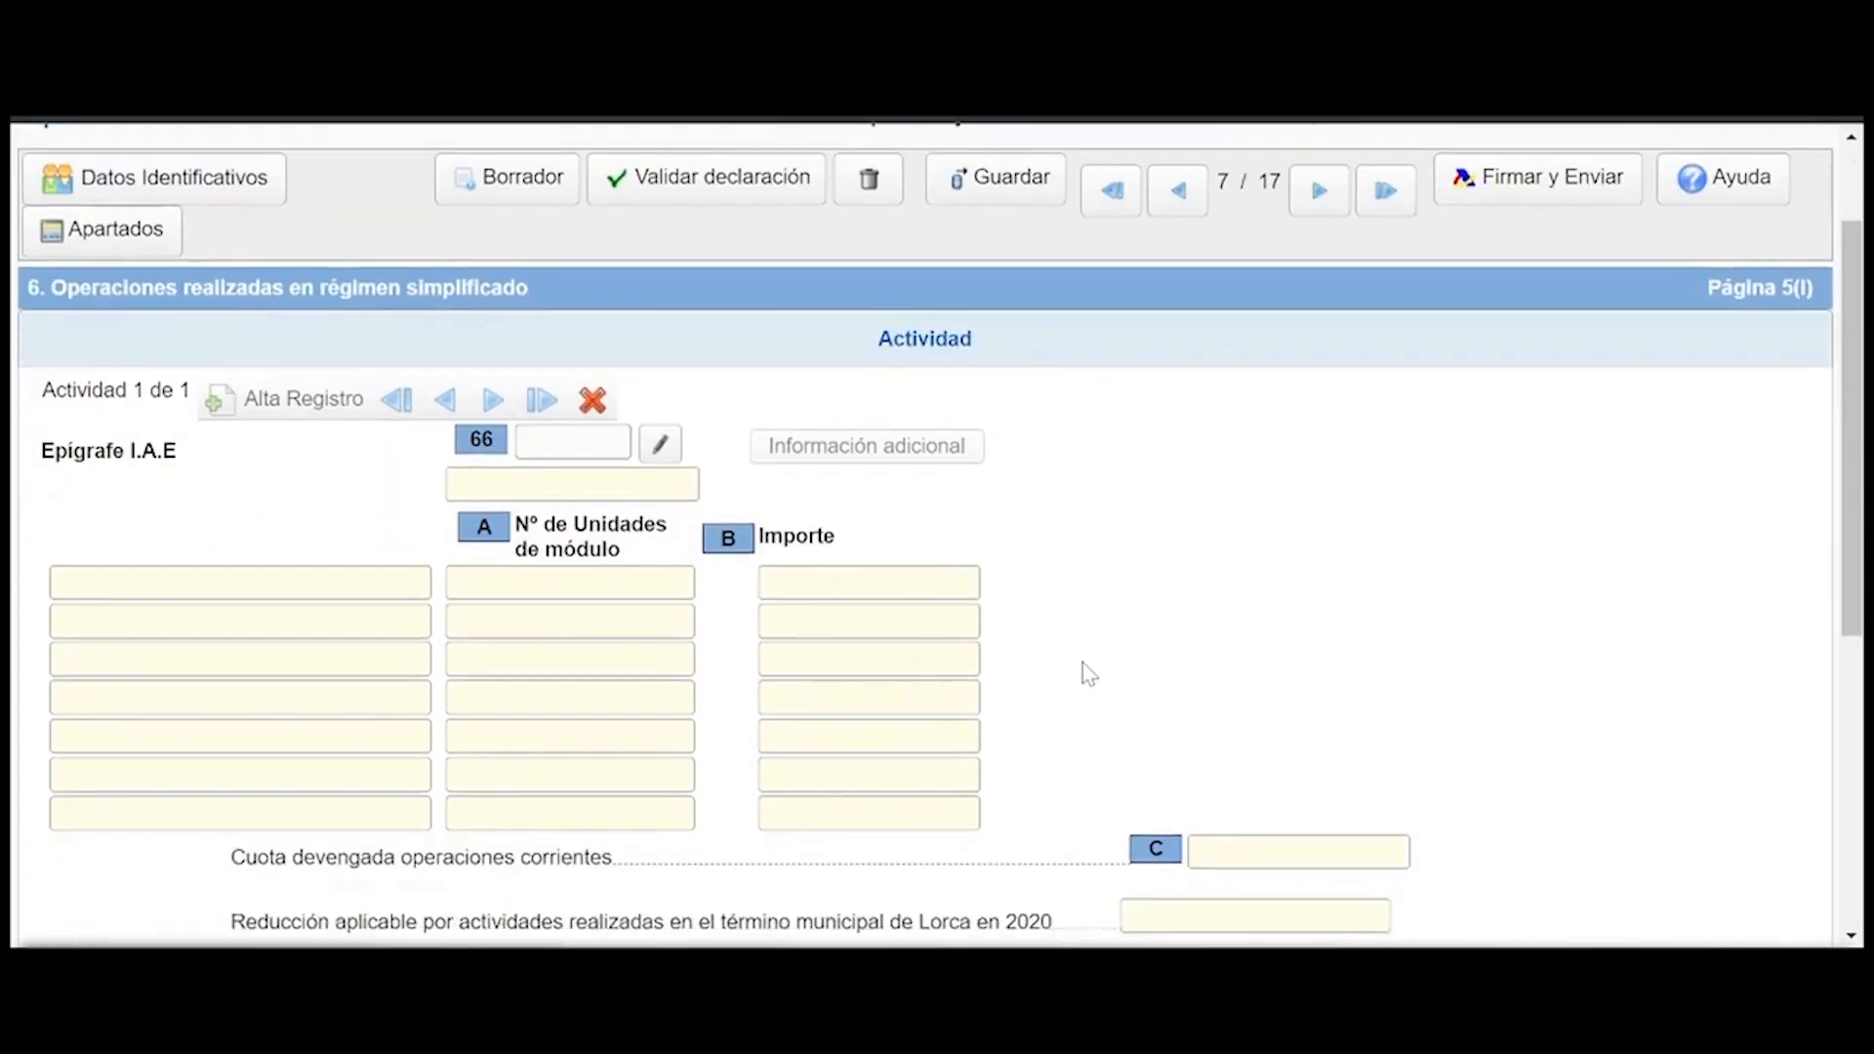
pyautogui.scroll(-3, 1084, 650)
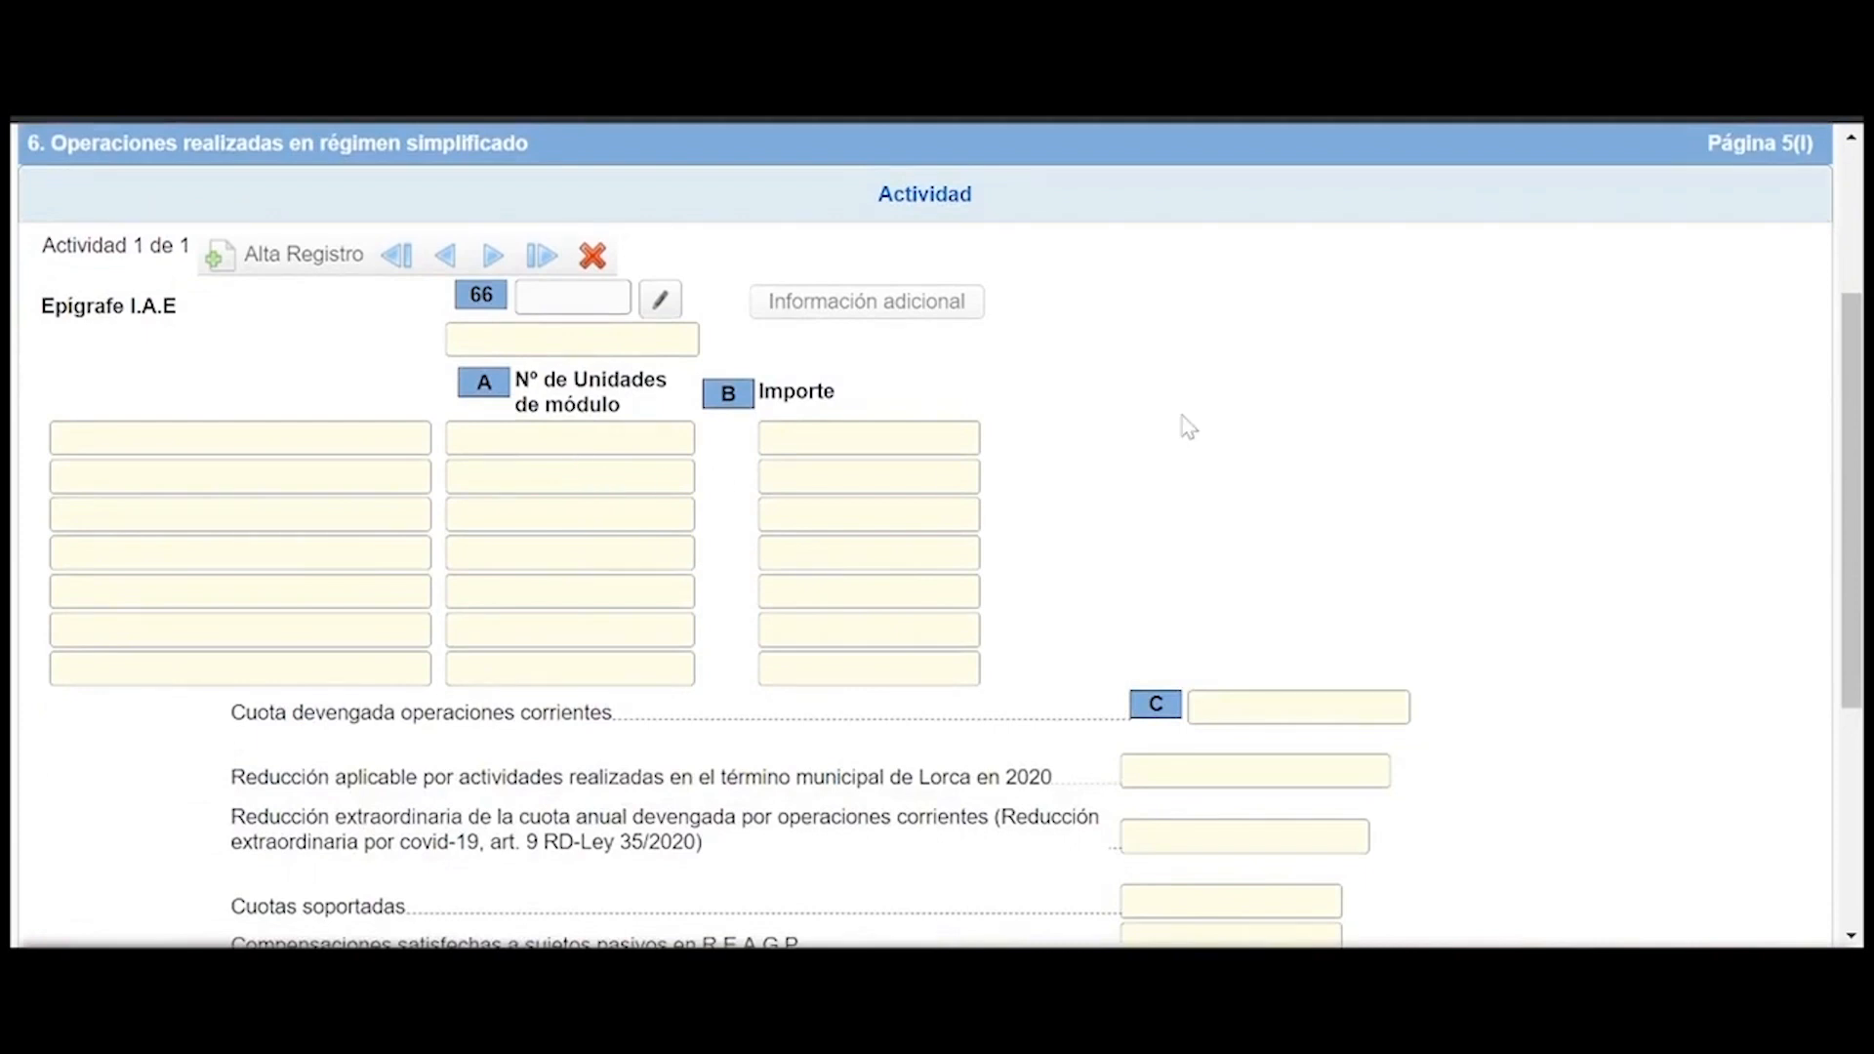
pyautogui.scroll(6, 1155, 532)
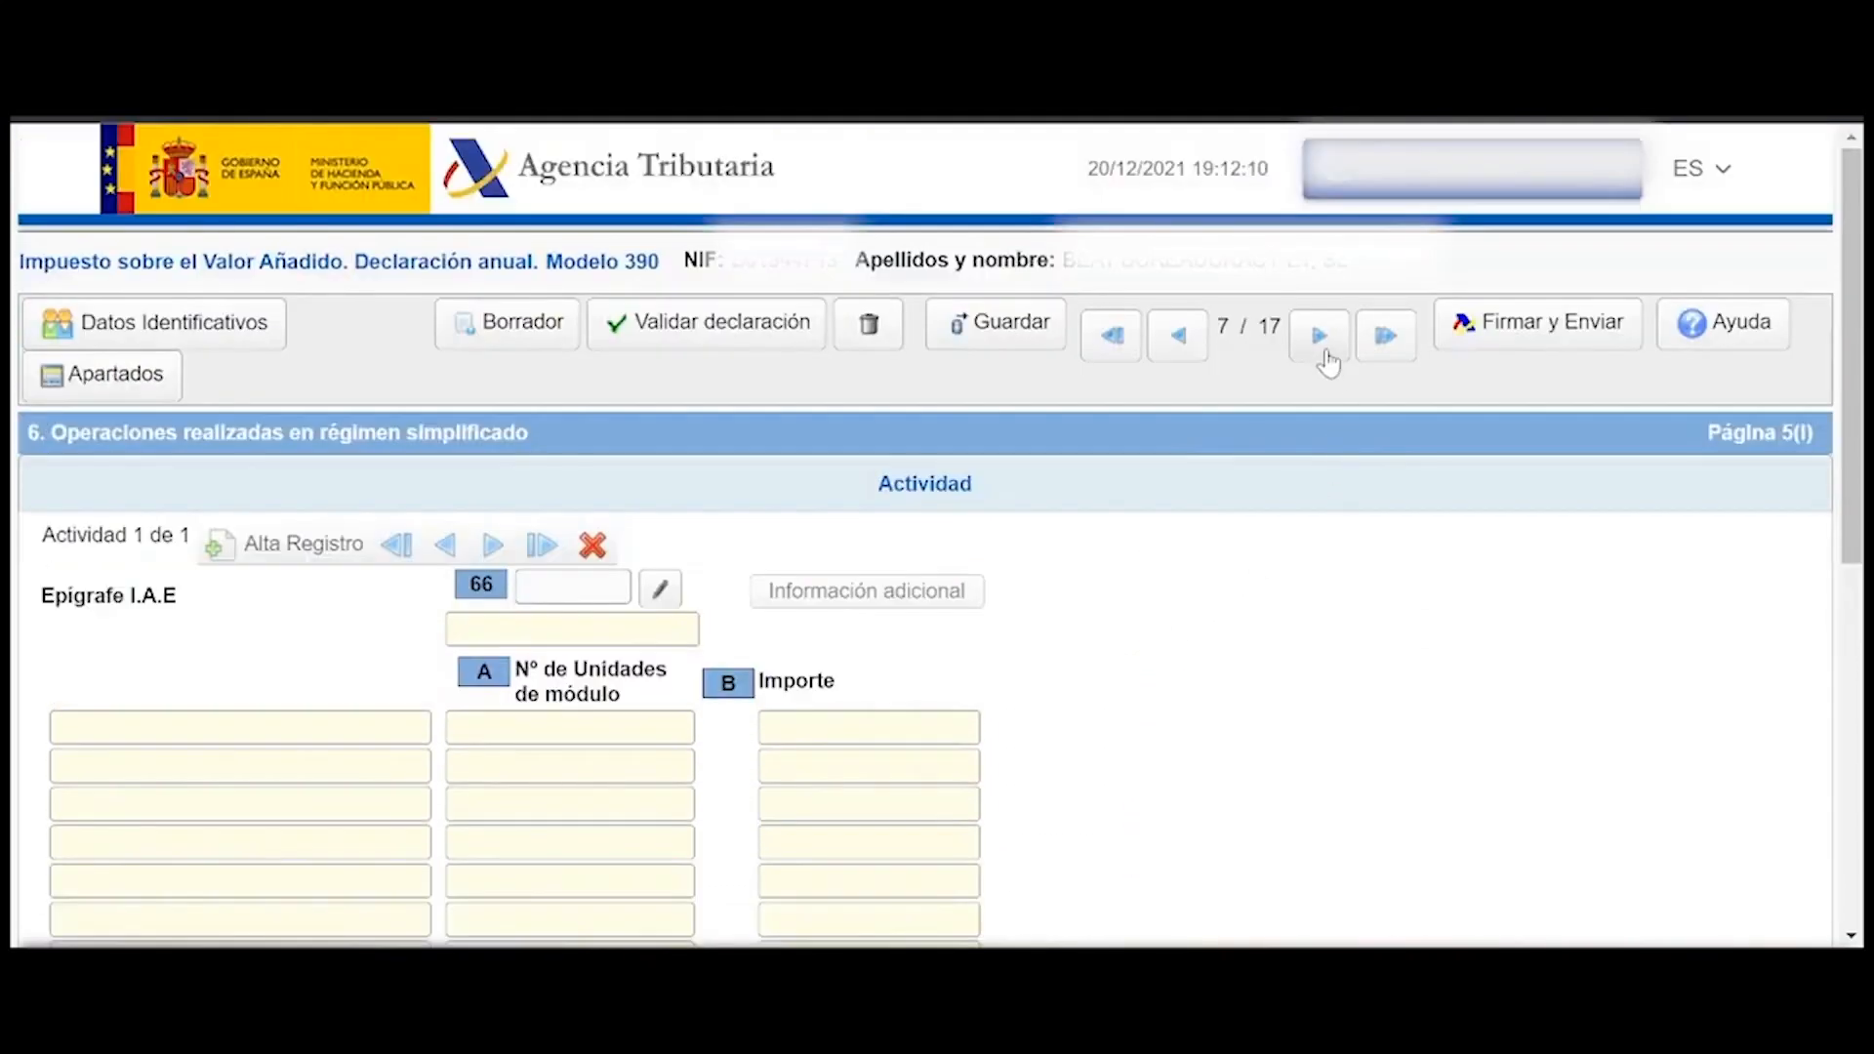
# - Go to page 8 and review the simplified regime section for agricultural, livestock and forestry activities
pyautogui.click(1326, 357)
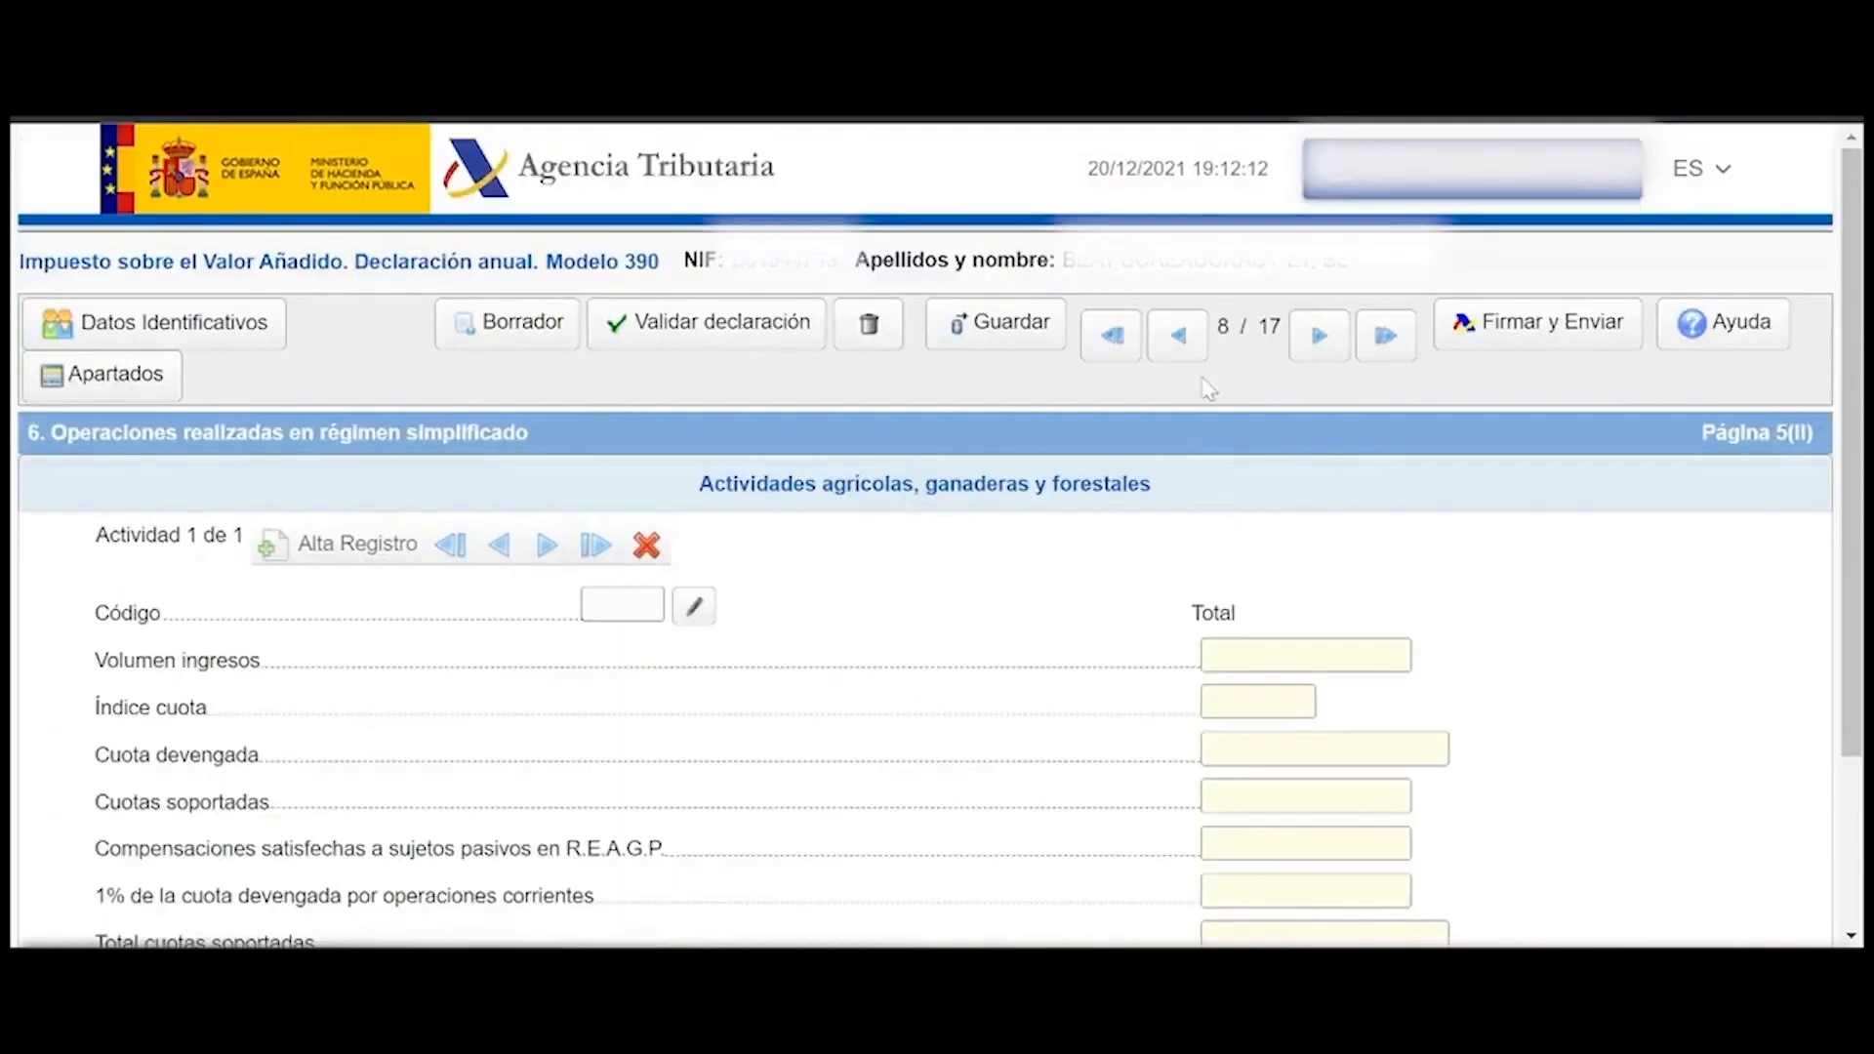
pyautogui.moveTo(532, 444); pyautogui.dragTo(168, 455)
pyautogui.moveTo(697, 488); pyautogui.dragTo(1191, 484)
# - Review IVA Devengado and IVA deducible for the simplified regime on page 9, and the Resultado liquidación anual section on page 10
pyautogui.click(1310, 341)
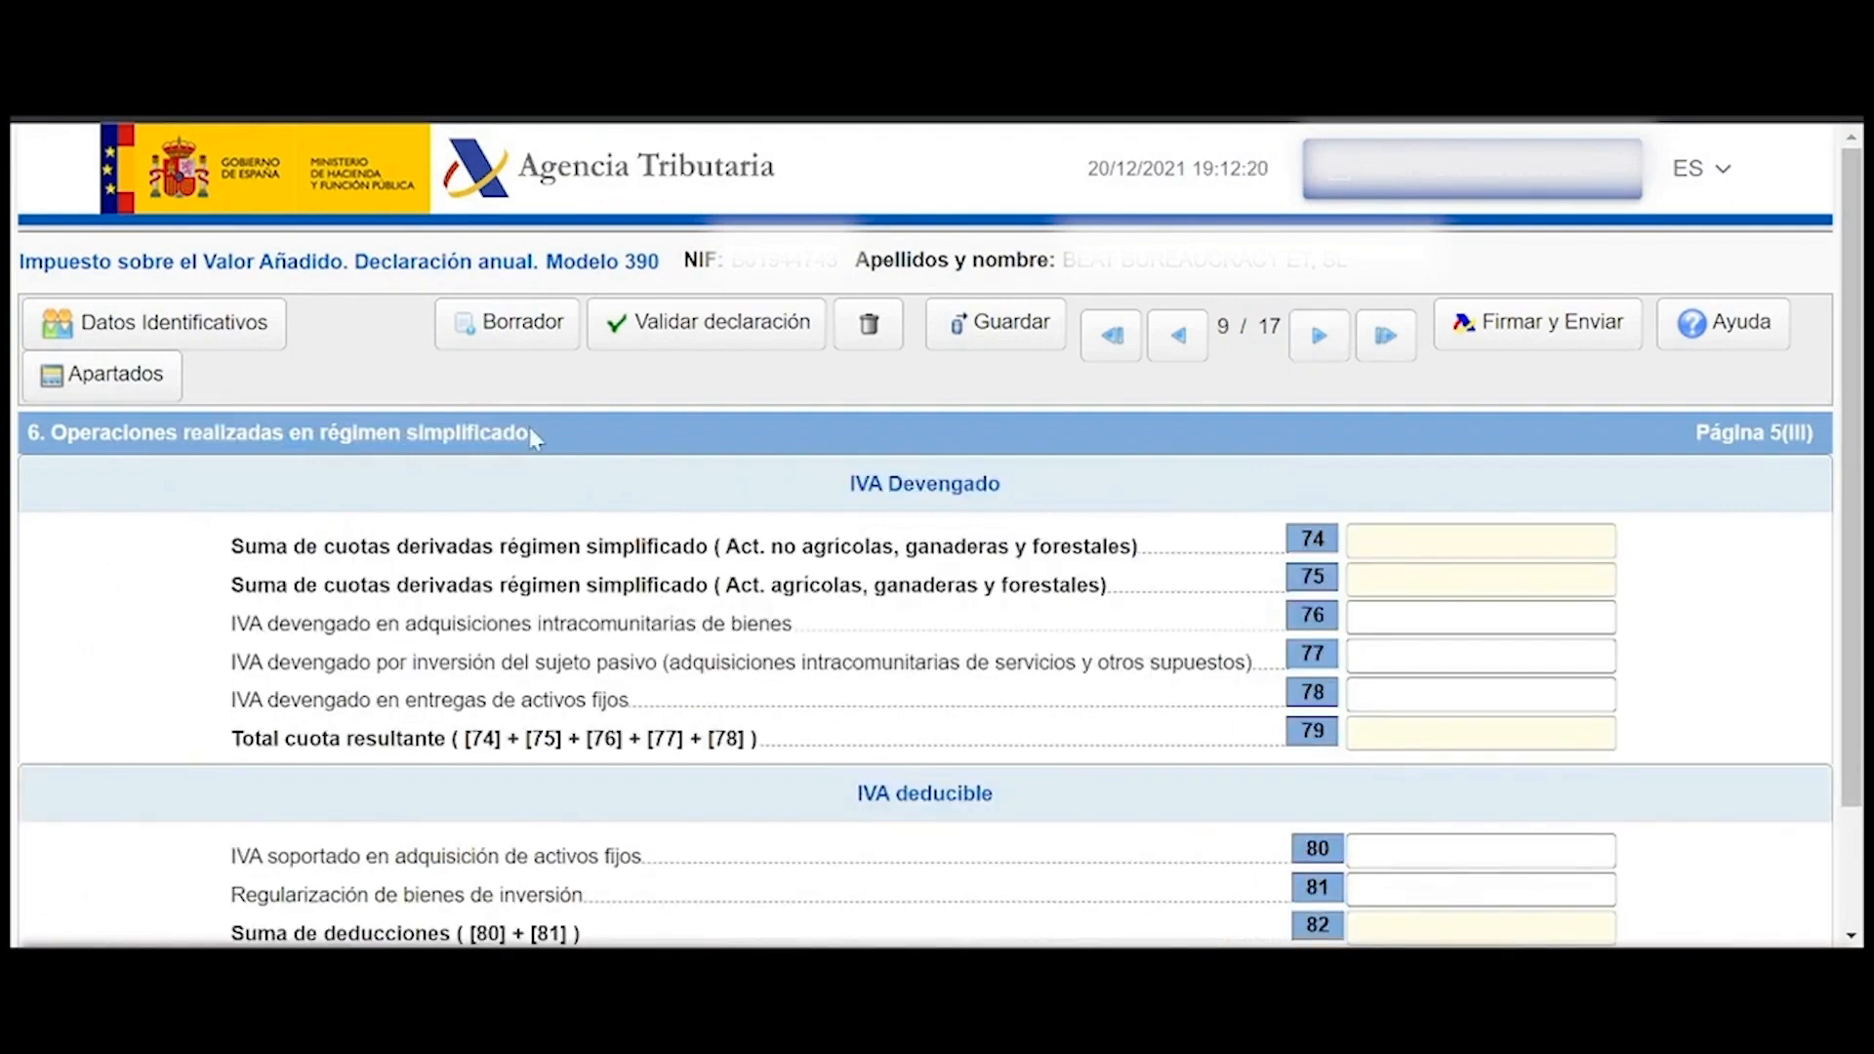
pyautogui.moveTo(530, 430); pyautogui.dragTo(261, 436)
pyautogui.moveTo(1001, 484); pyautogui.dragTo(837, 498)
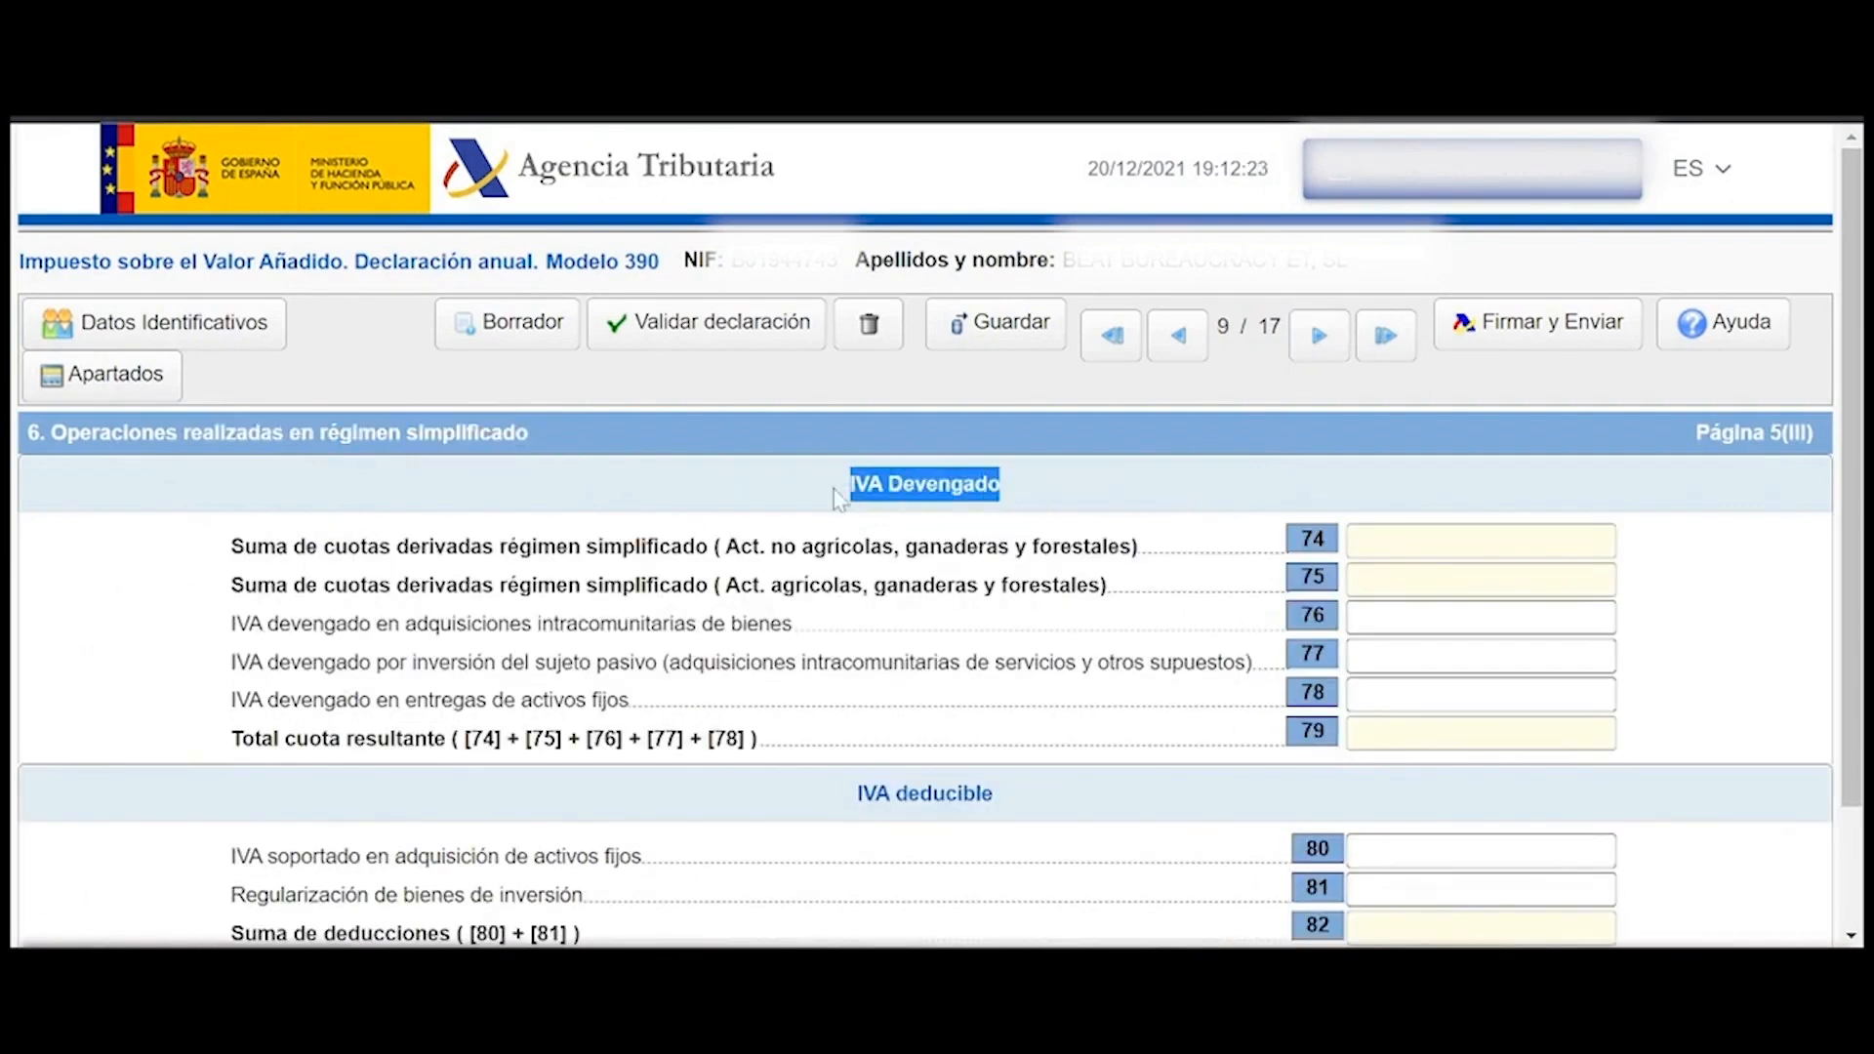
pyautogui.scroll(-2, 931, 614)
pyautogui.moveTo(999, 652); pyautogui.dragTo(859, 652)
pyautogui.click(1012, 644)
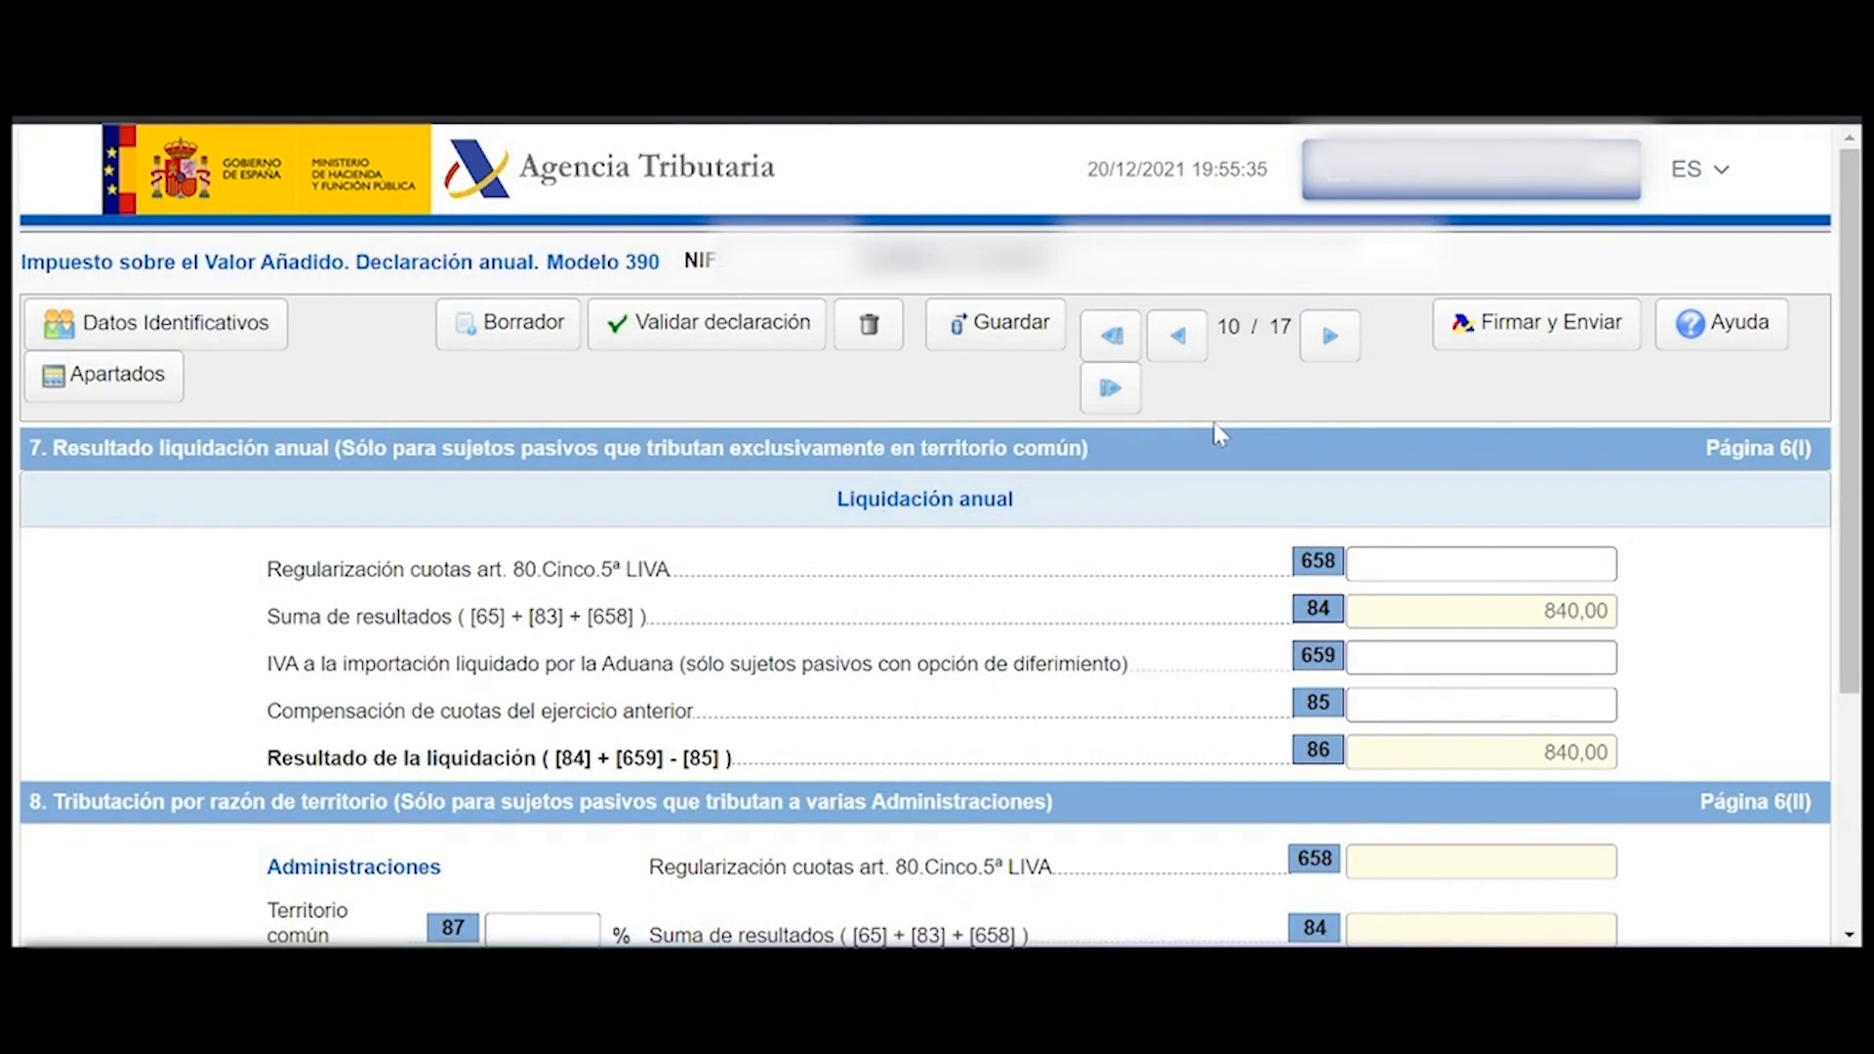
pyautogui.moveTo(30, 451); pyautogui.dragTo(604, 474)
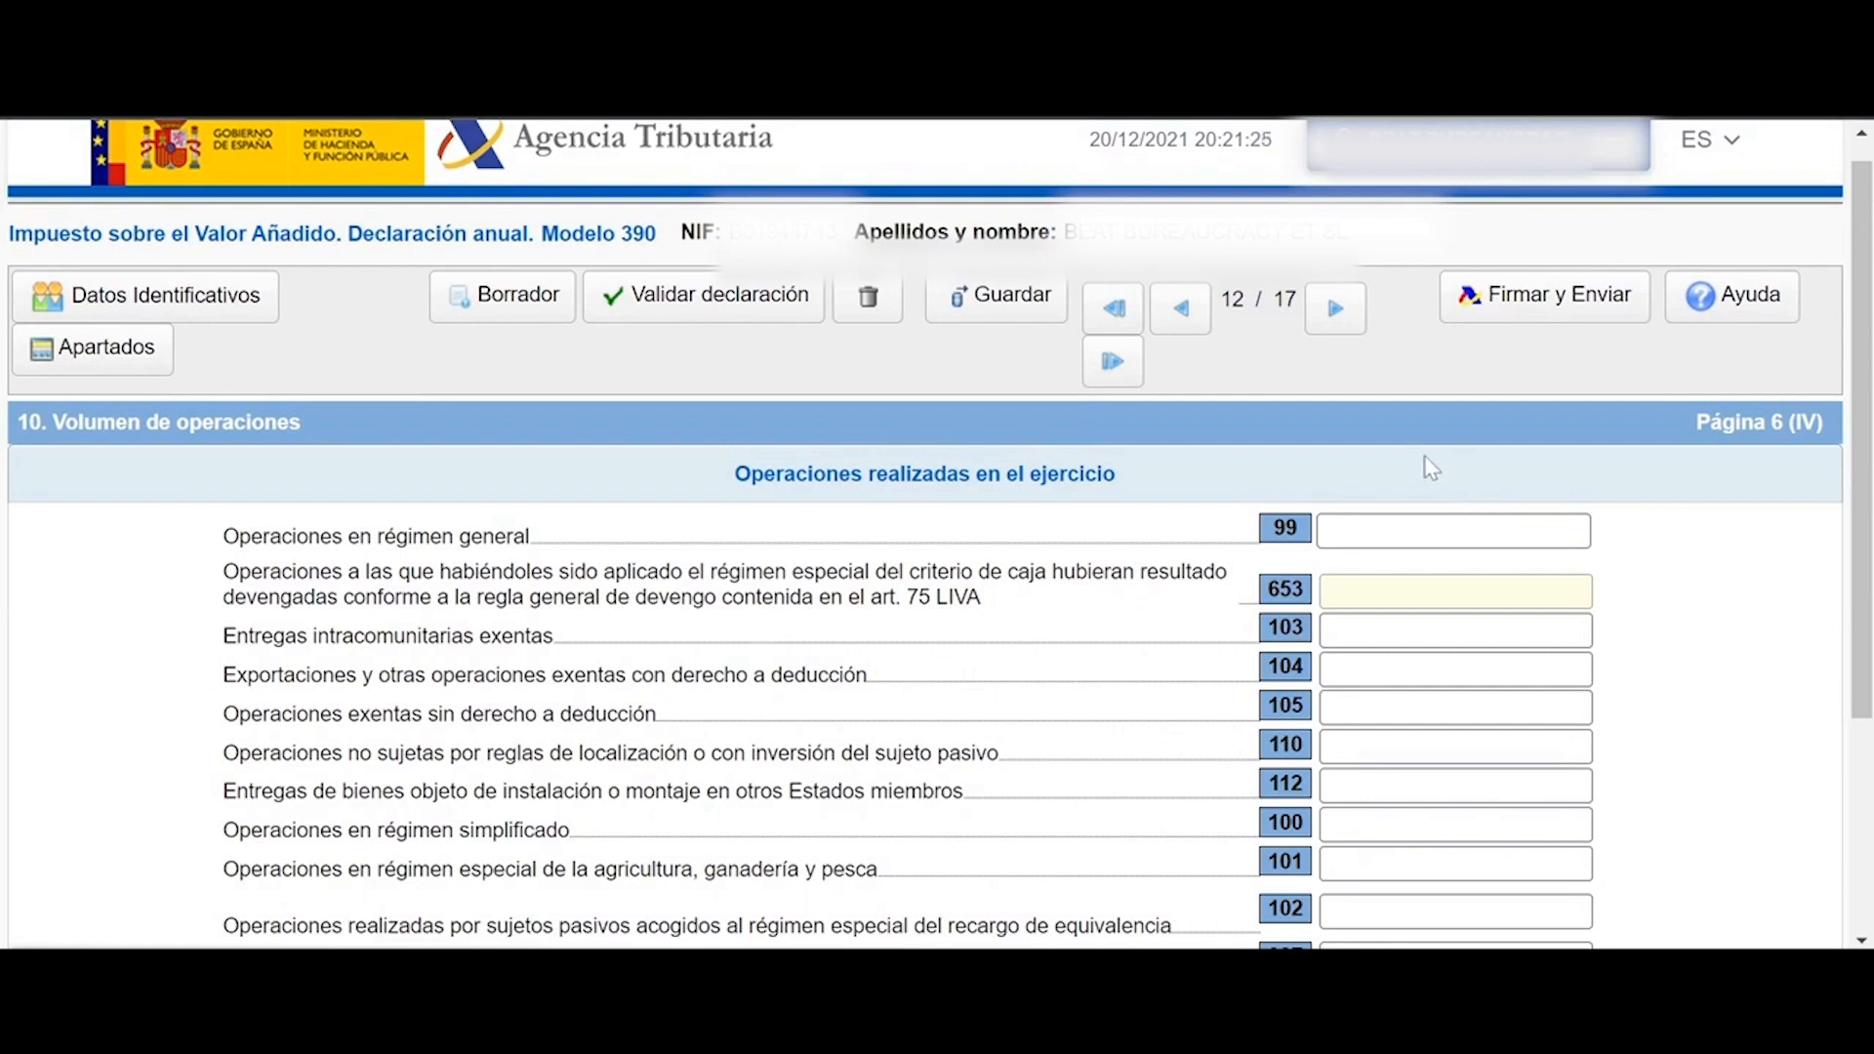
# - Look over the Volumen de operaciones boxes on page 12, and go to the Operaciones específicas section on page 13
pyautogui.scroll(-1, 1035, 641)
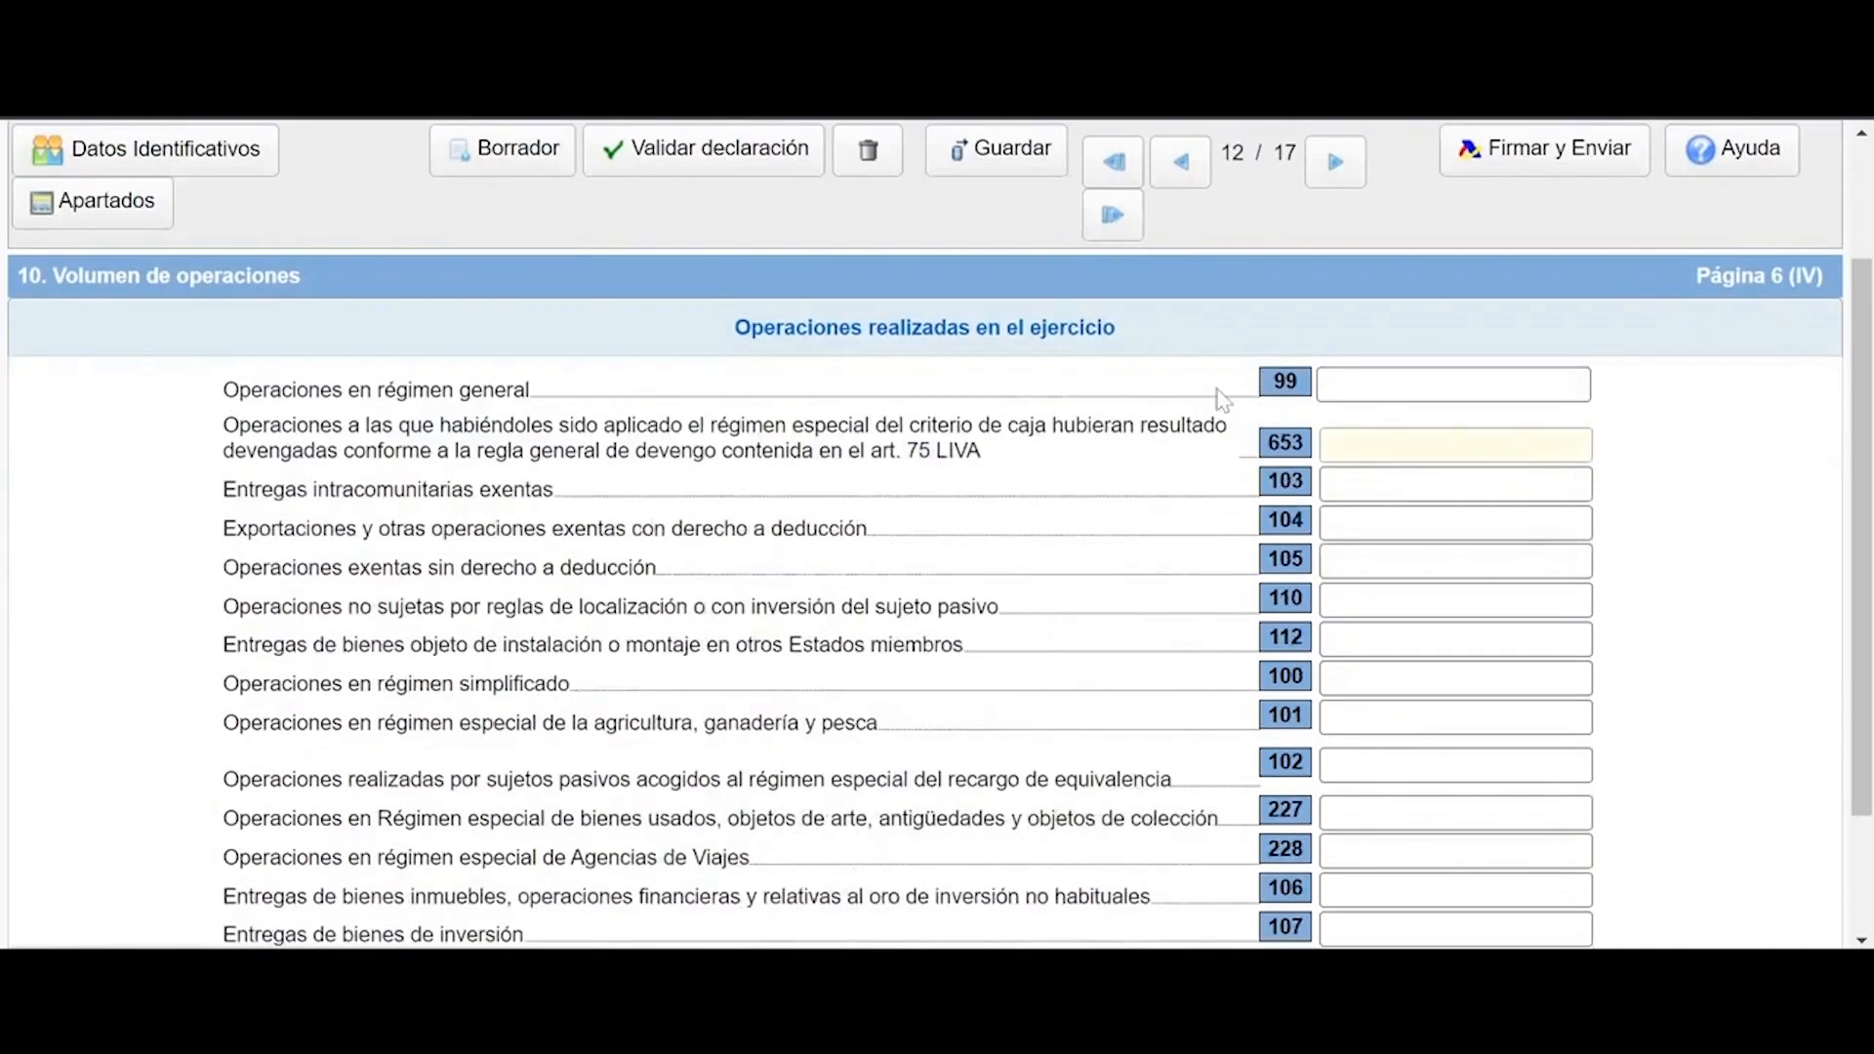
pyautogui.scroll(-1, 1288, 635)
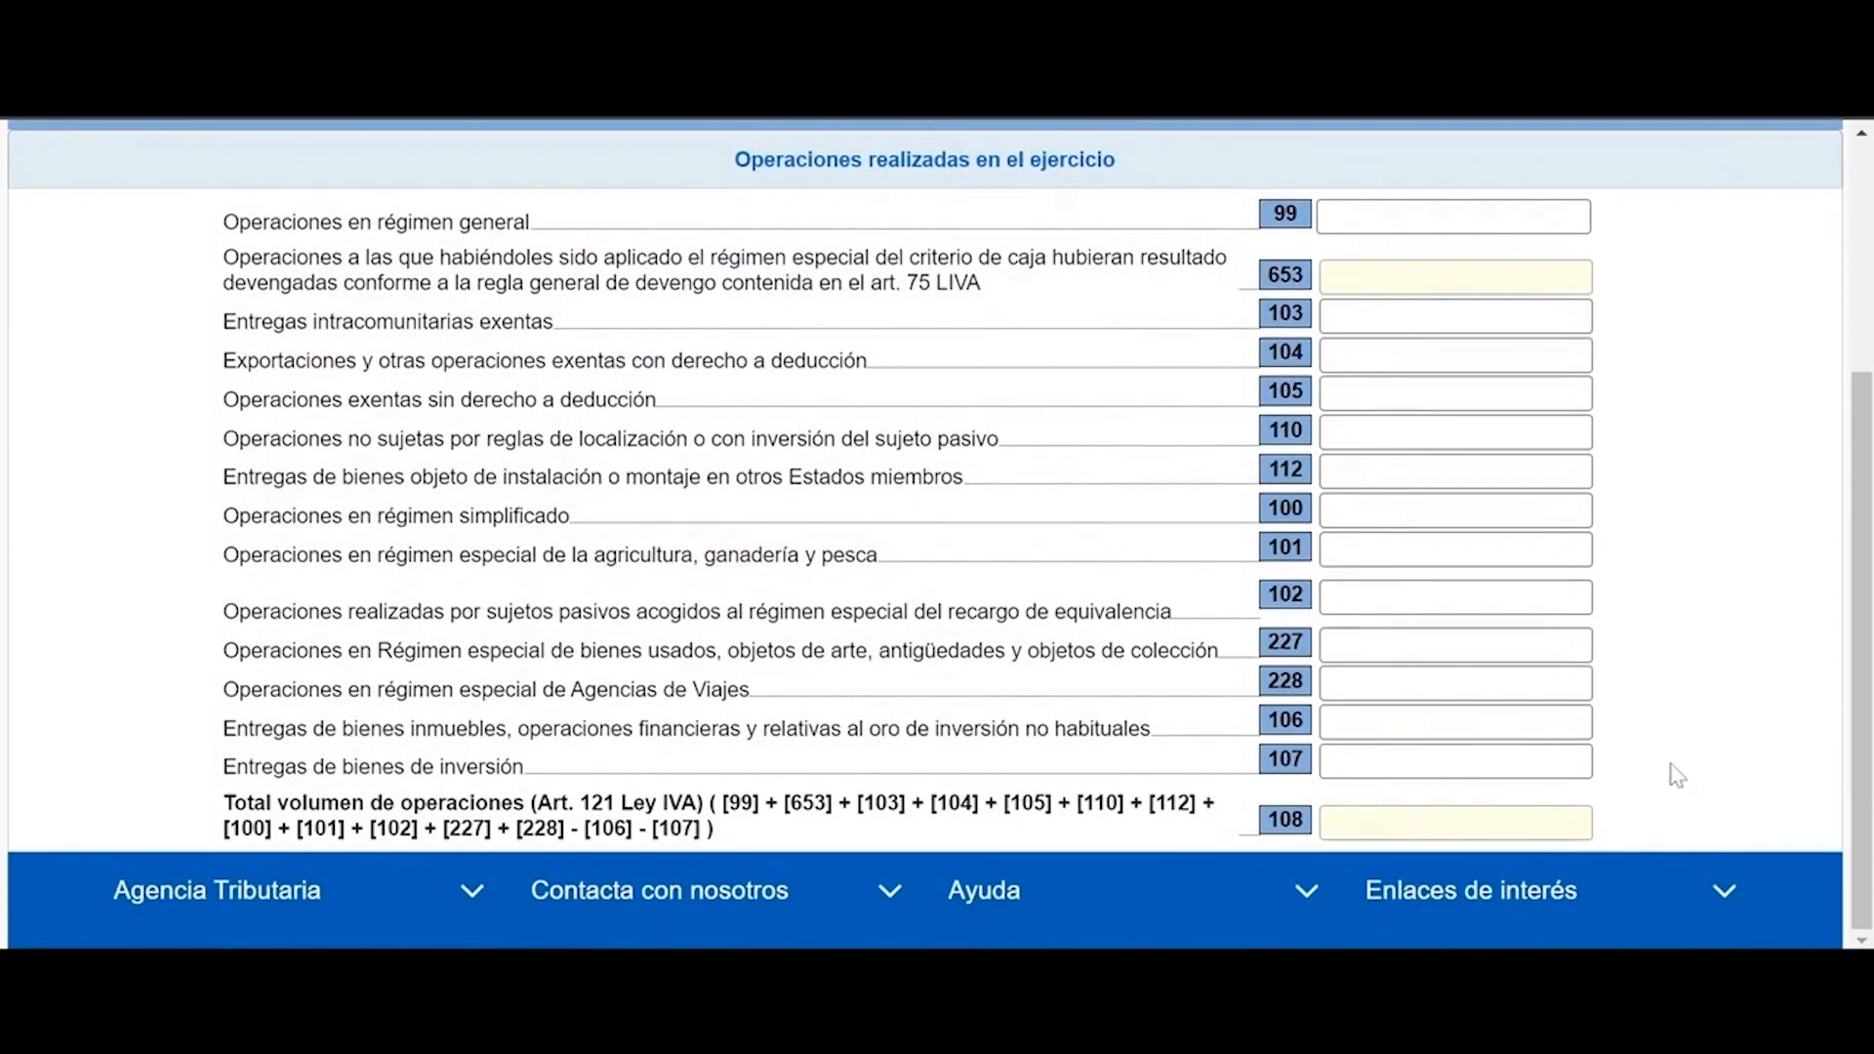
pyautogui.scroll(2, 1766, 719)
pyautogui.scroll(-2, 1700, 671)
pyautogui.scroll(2, 1700, 672)
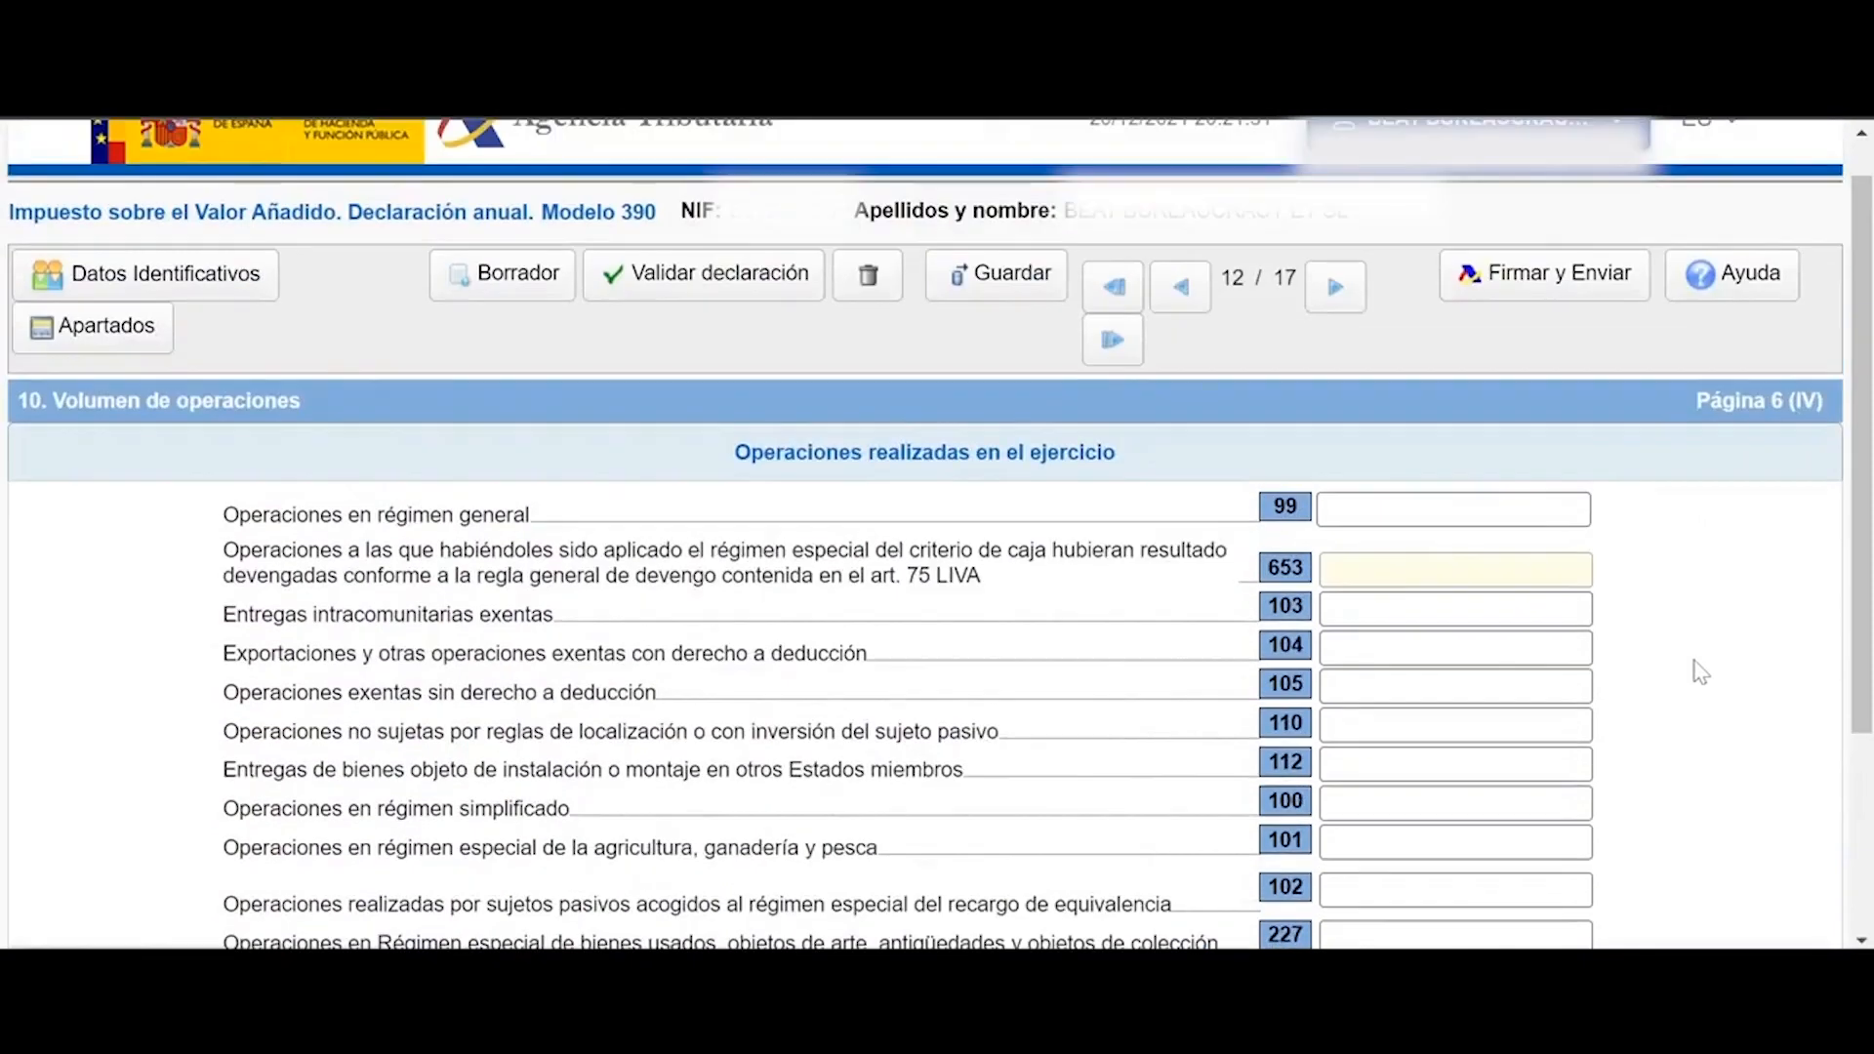
pyautogui.click(1342, 289)
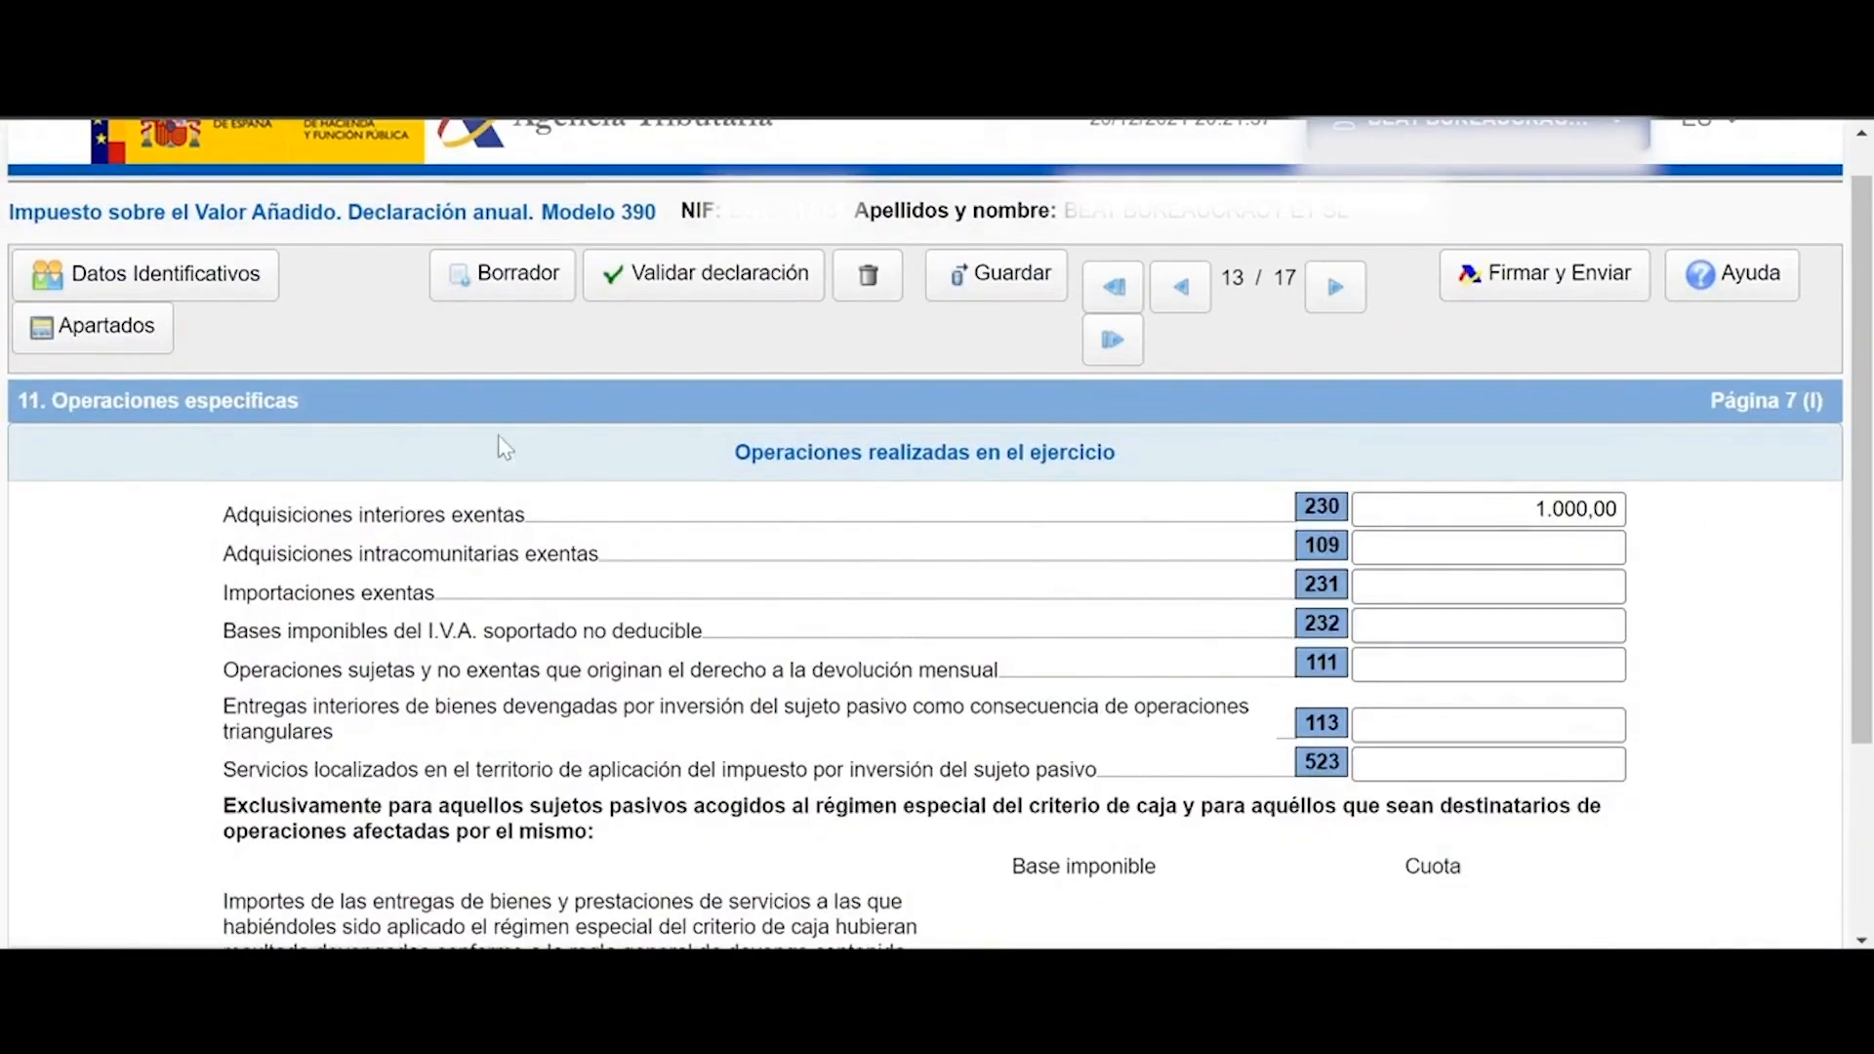
pyautogui.moveTo(295, 402); pyautogui.dragTo(13, 404)
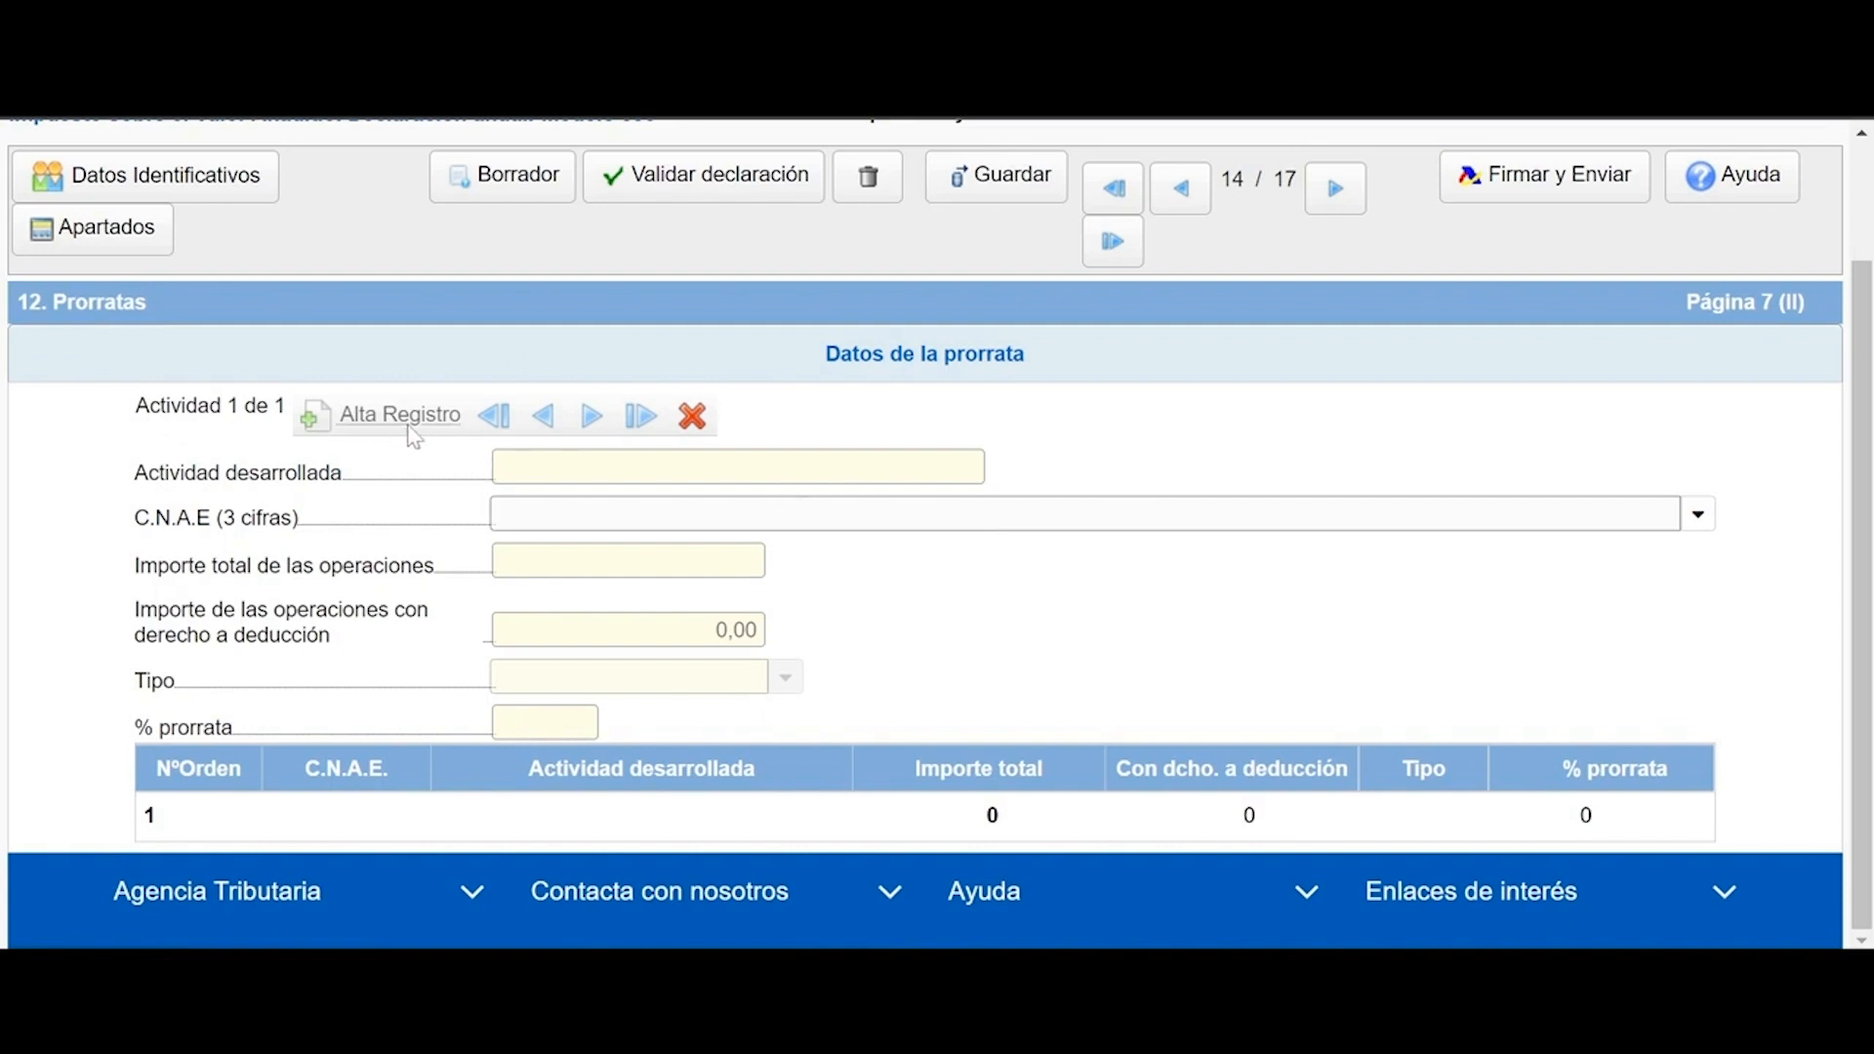
# - Set the activity's C.N.A.E. code to 46.6 COMERCIO AL POR MAYOR DE OTRA MAQUINARIA, EQUIPOS Y SUMINISTROS in the Prorratas section
pyautogui.click(1049, 530)
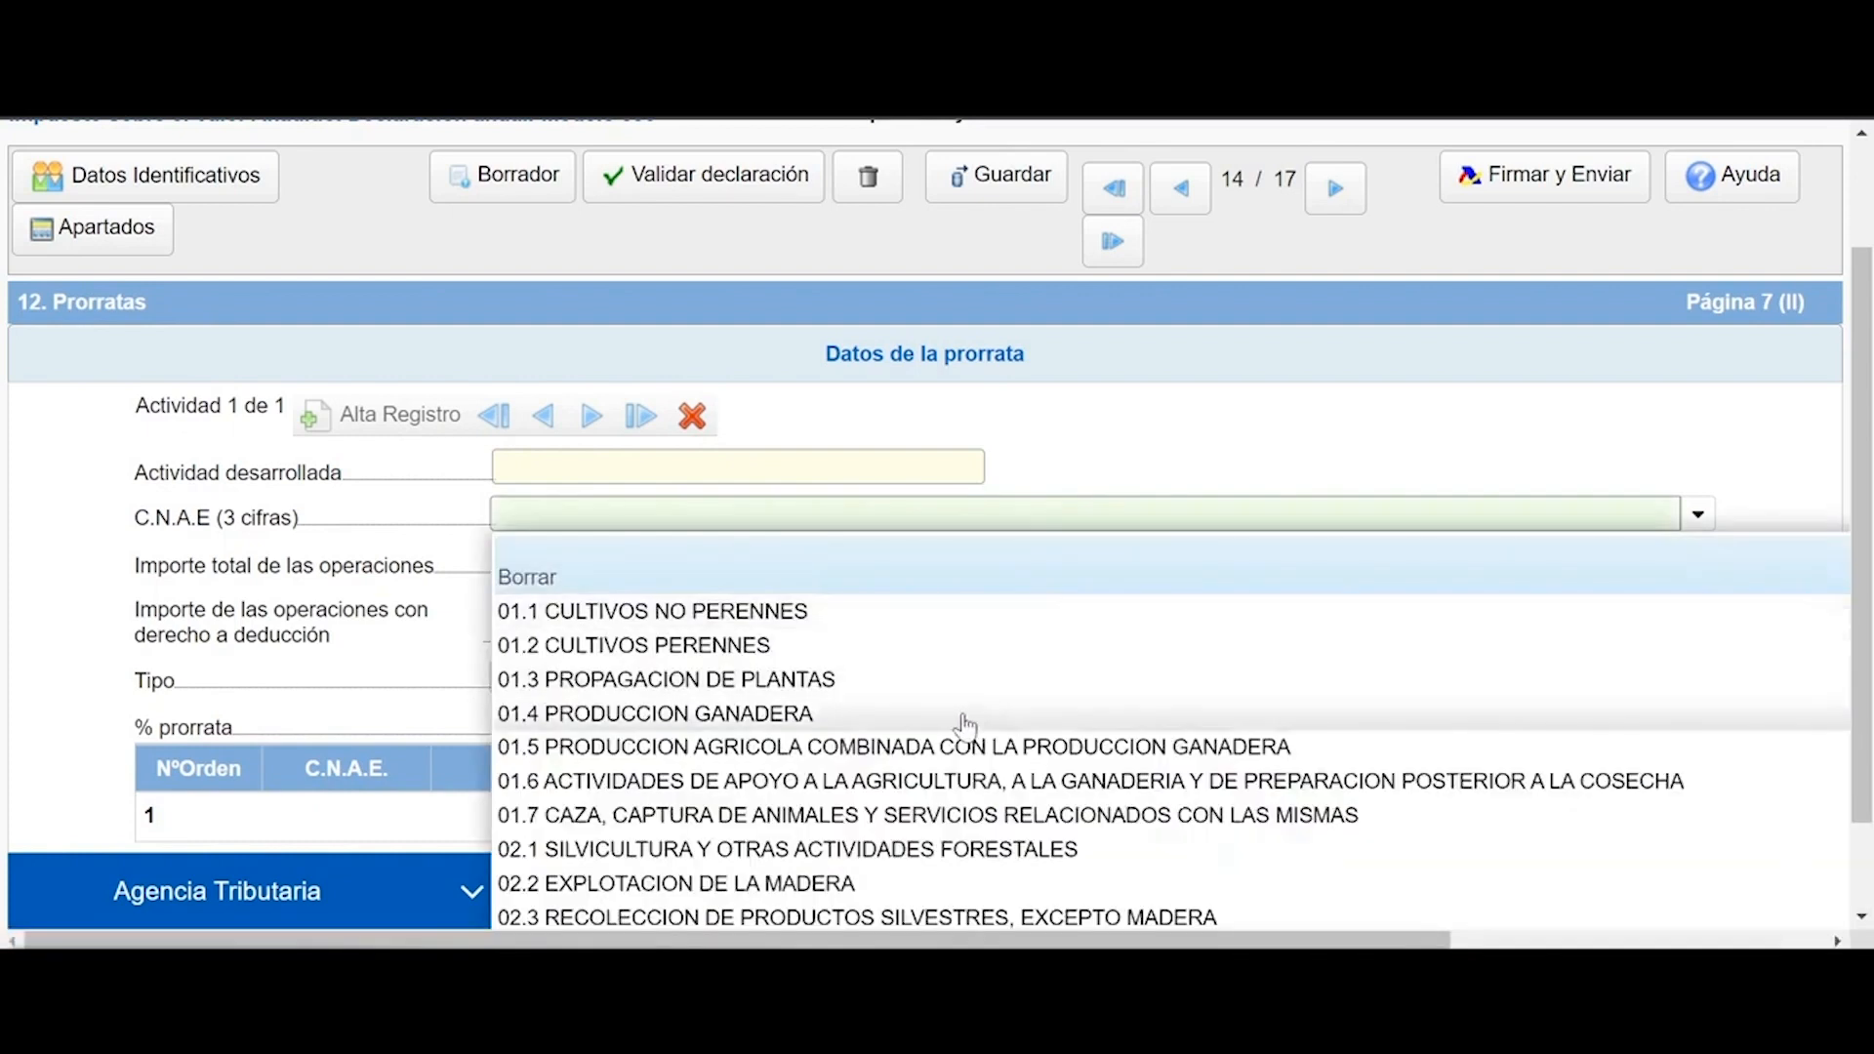
pyautogui.scroll(-3, 963, 728)
pyautogui.scroll(-13, 963, 727)
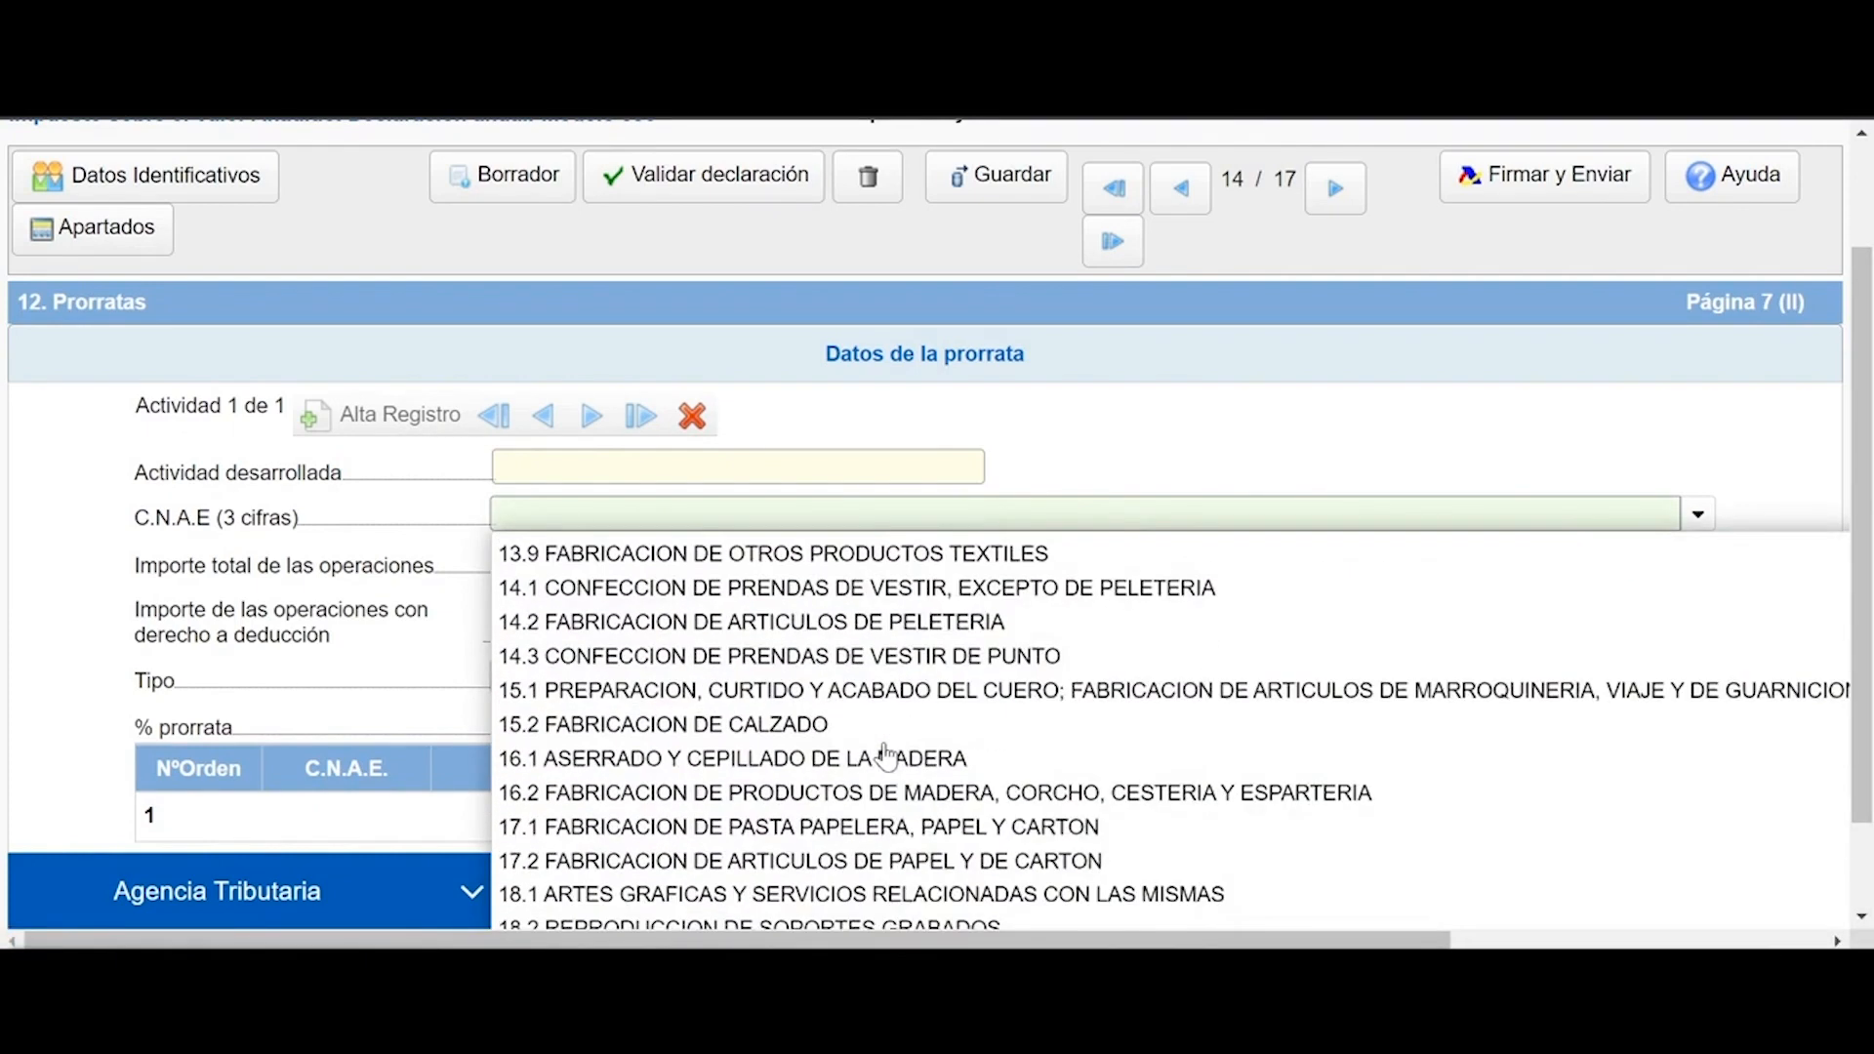
pyautogui.scroll(-13, 885, 754)
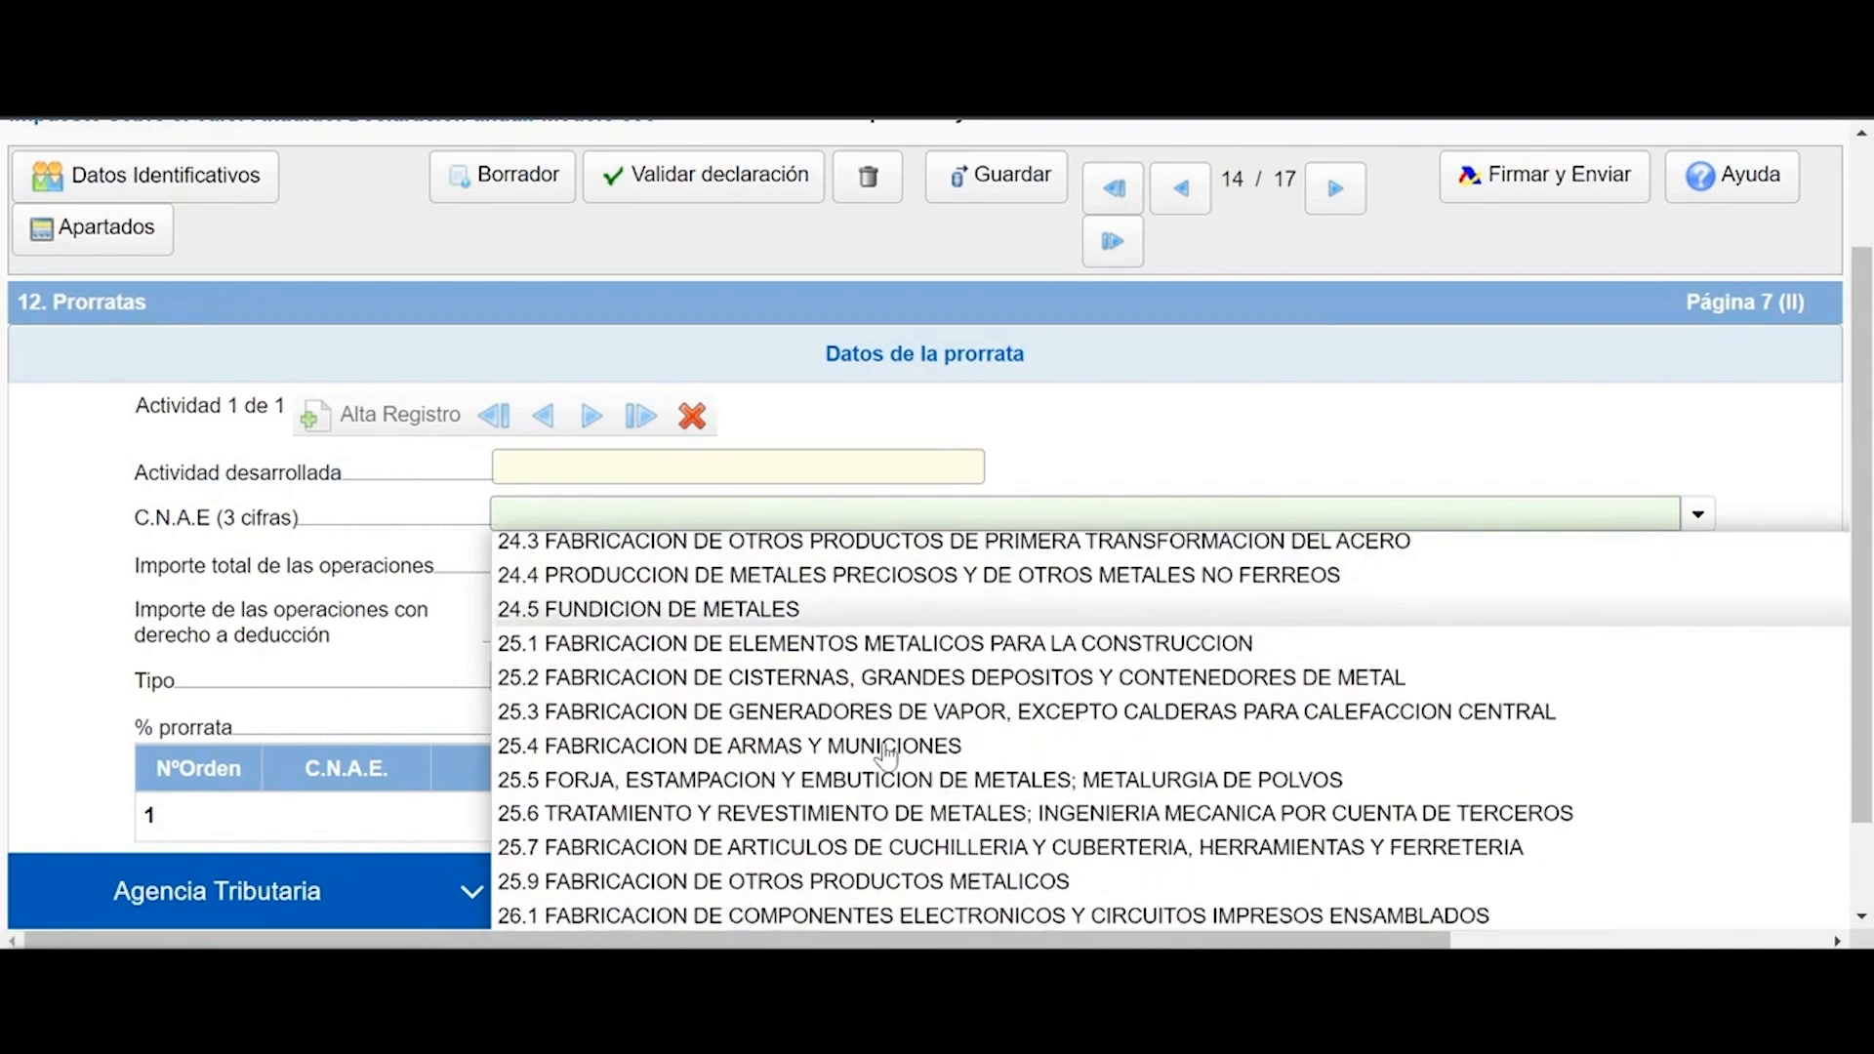
pyautogui.scroll(-7, 885, 754)
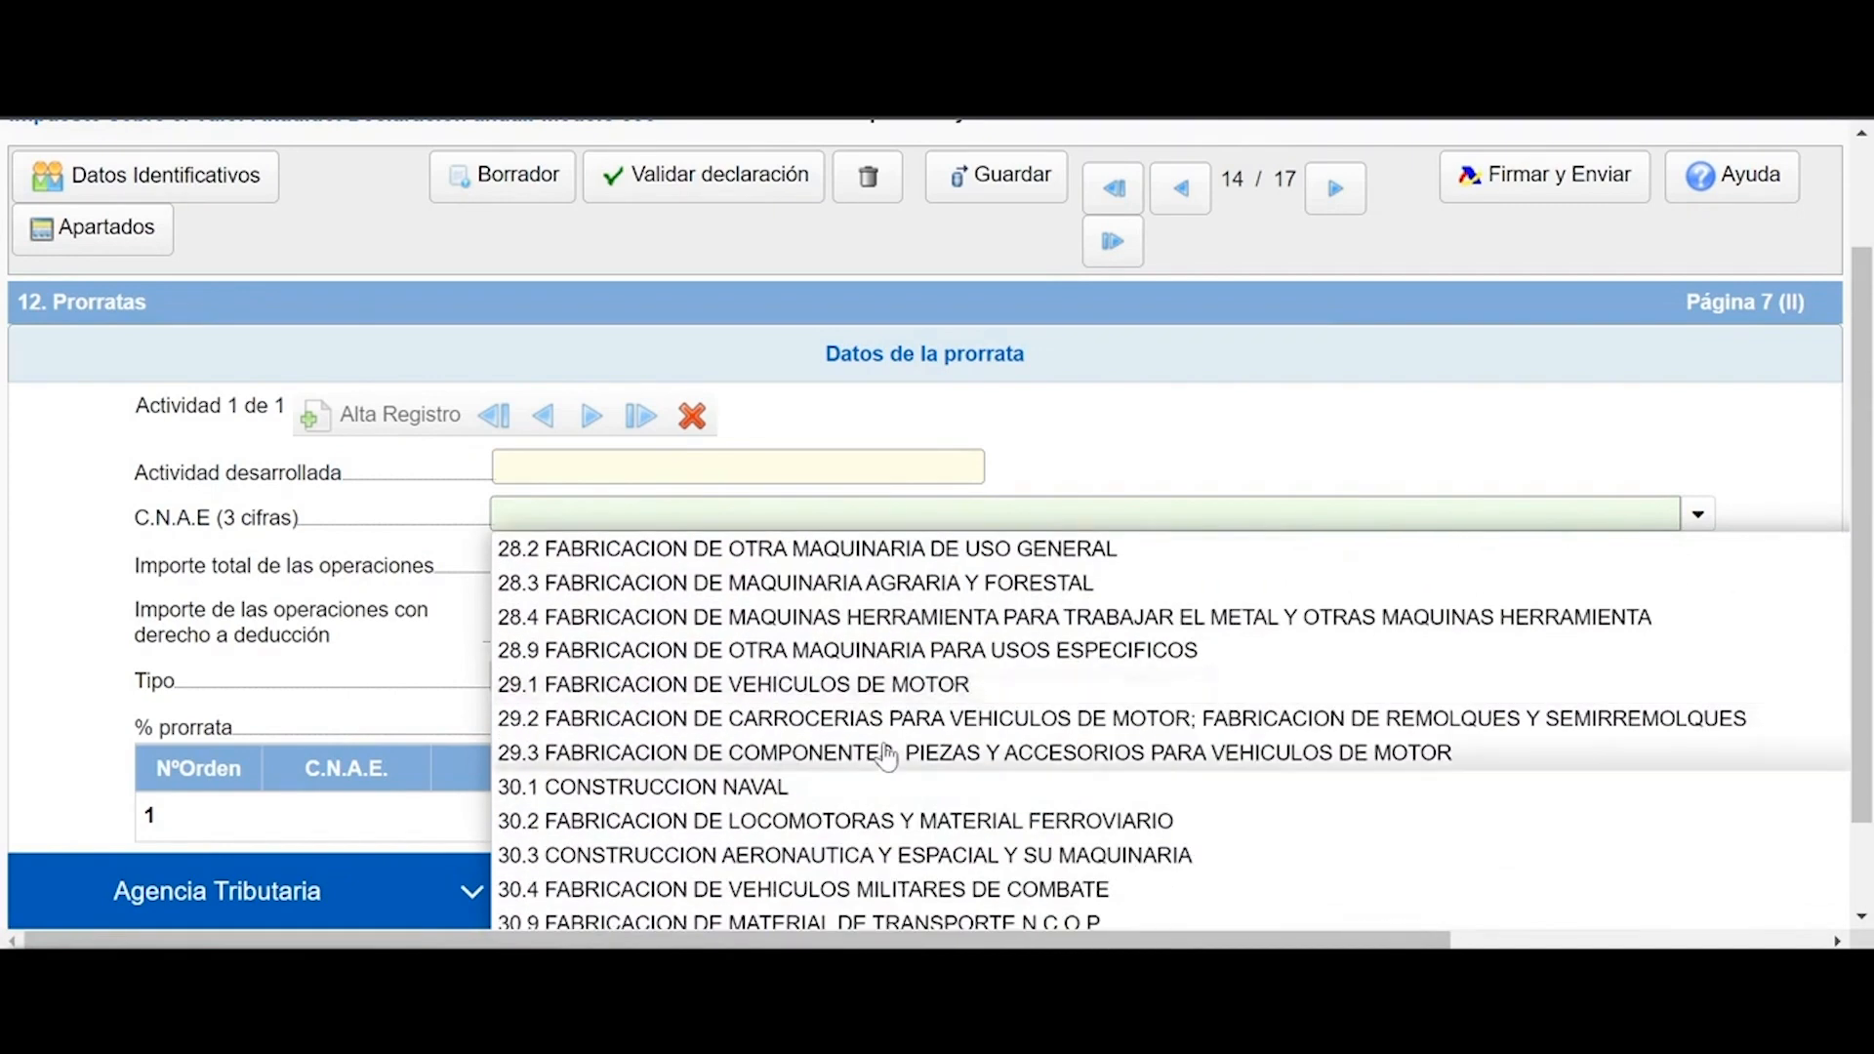
pyautogui.scroll(-7, 886, 755)
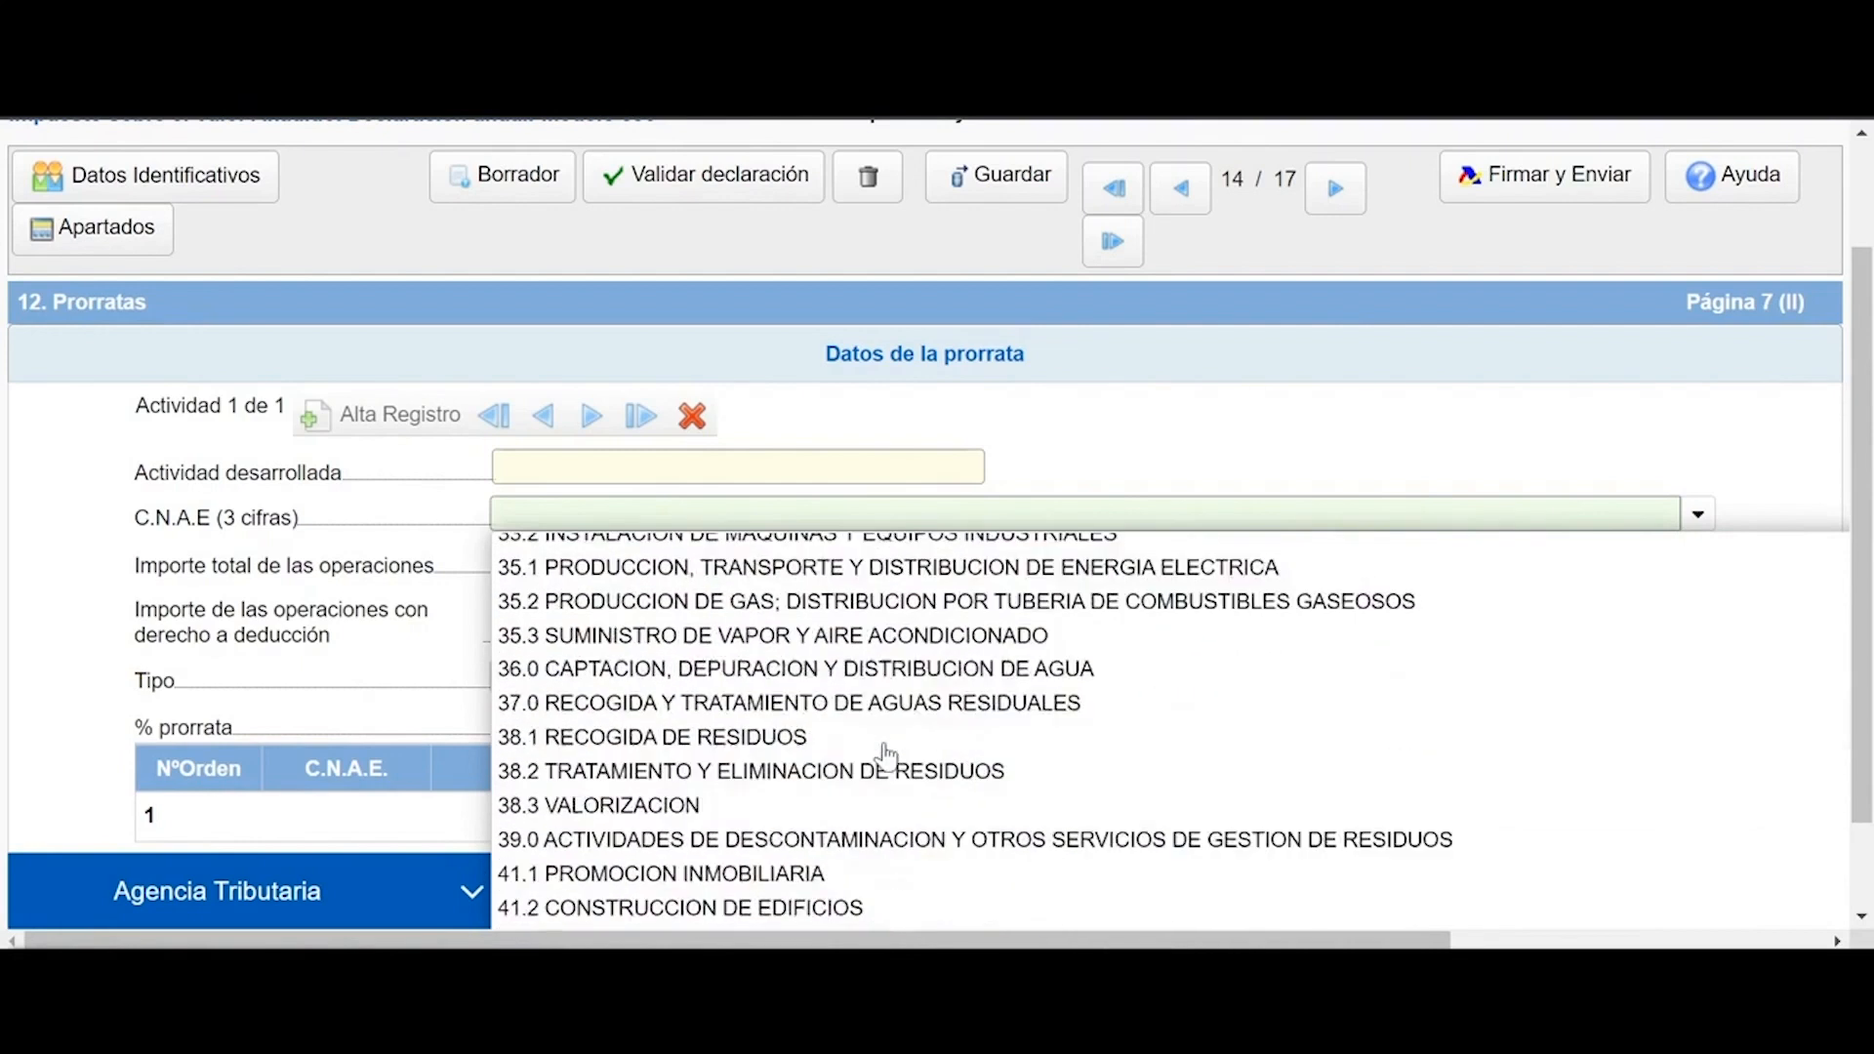
pyautogui.scroll(-6, 885, 755)
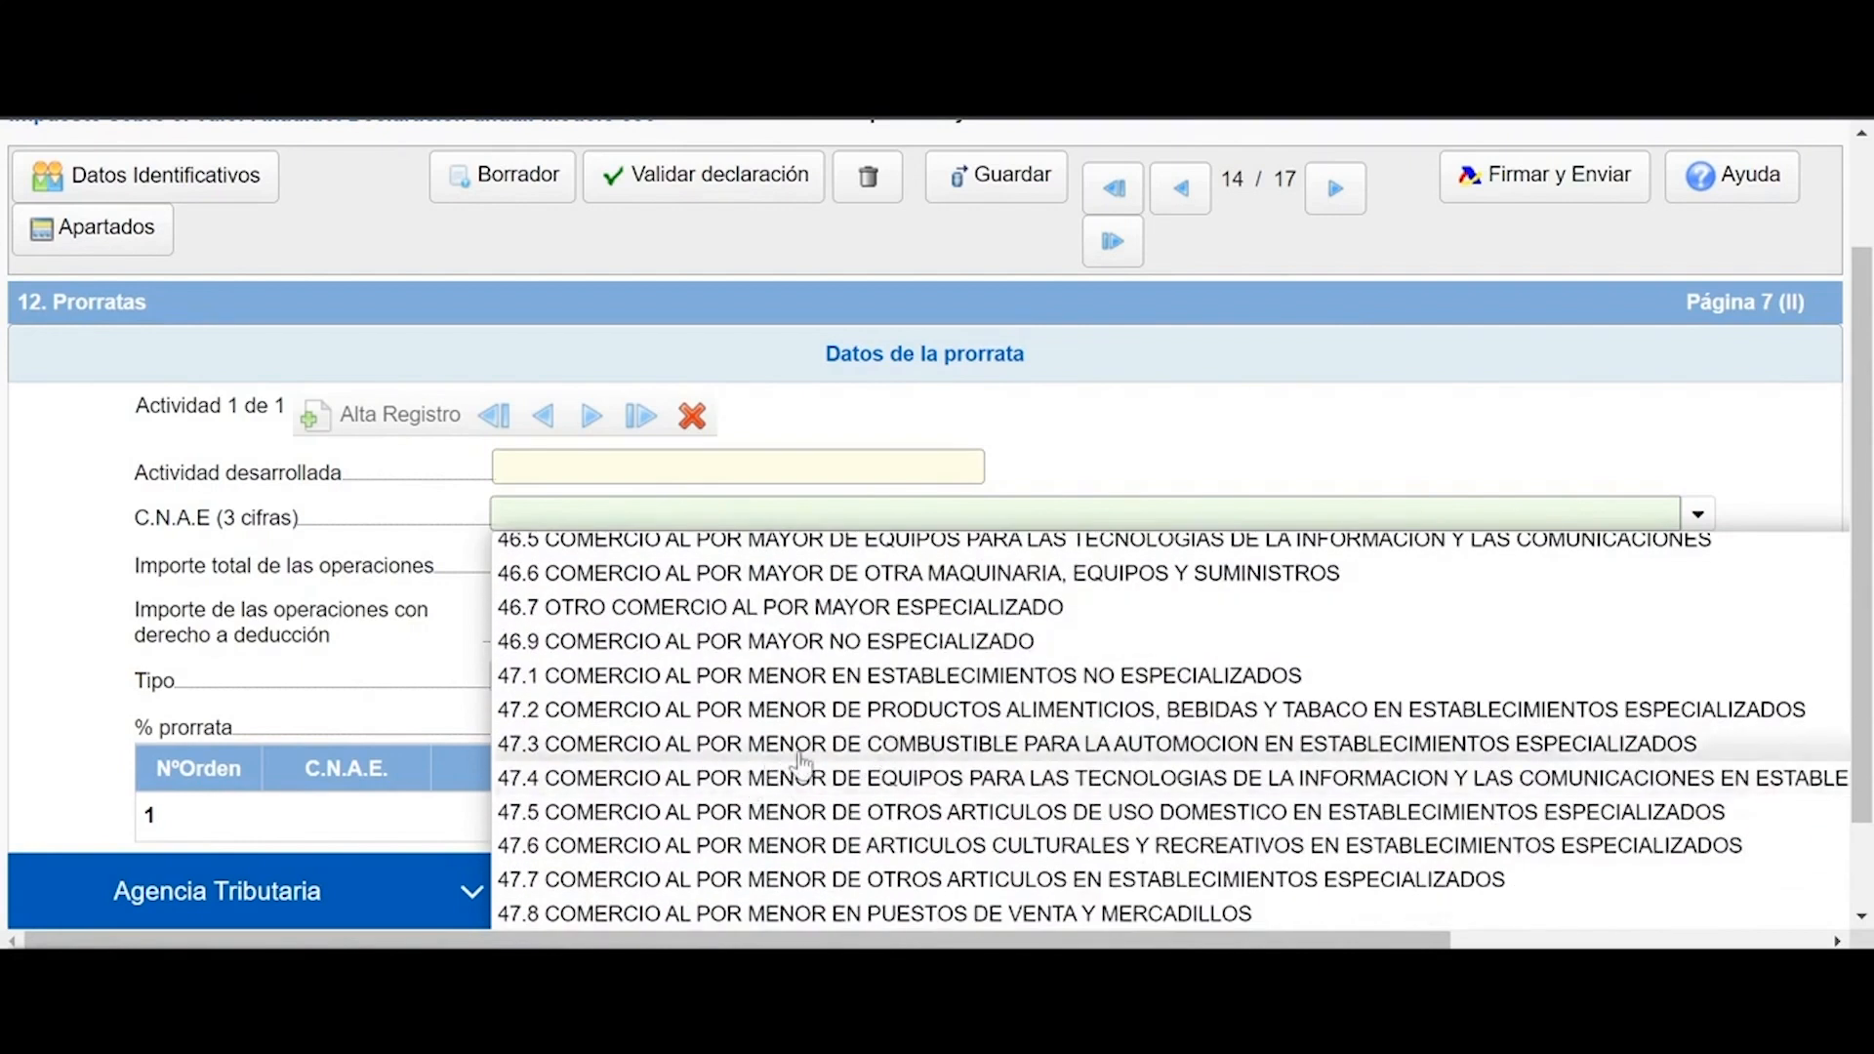
pyautogui.scroll(1, 818, 732)
pyautogui.click(818, 724)
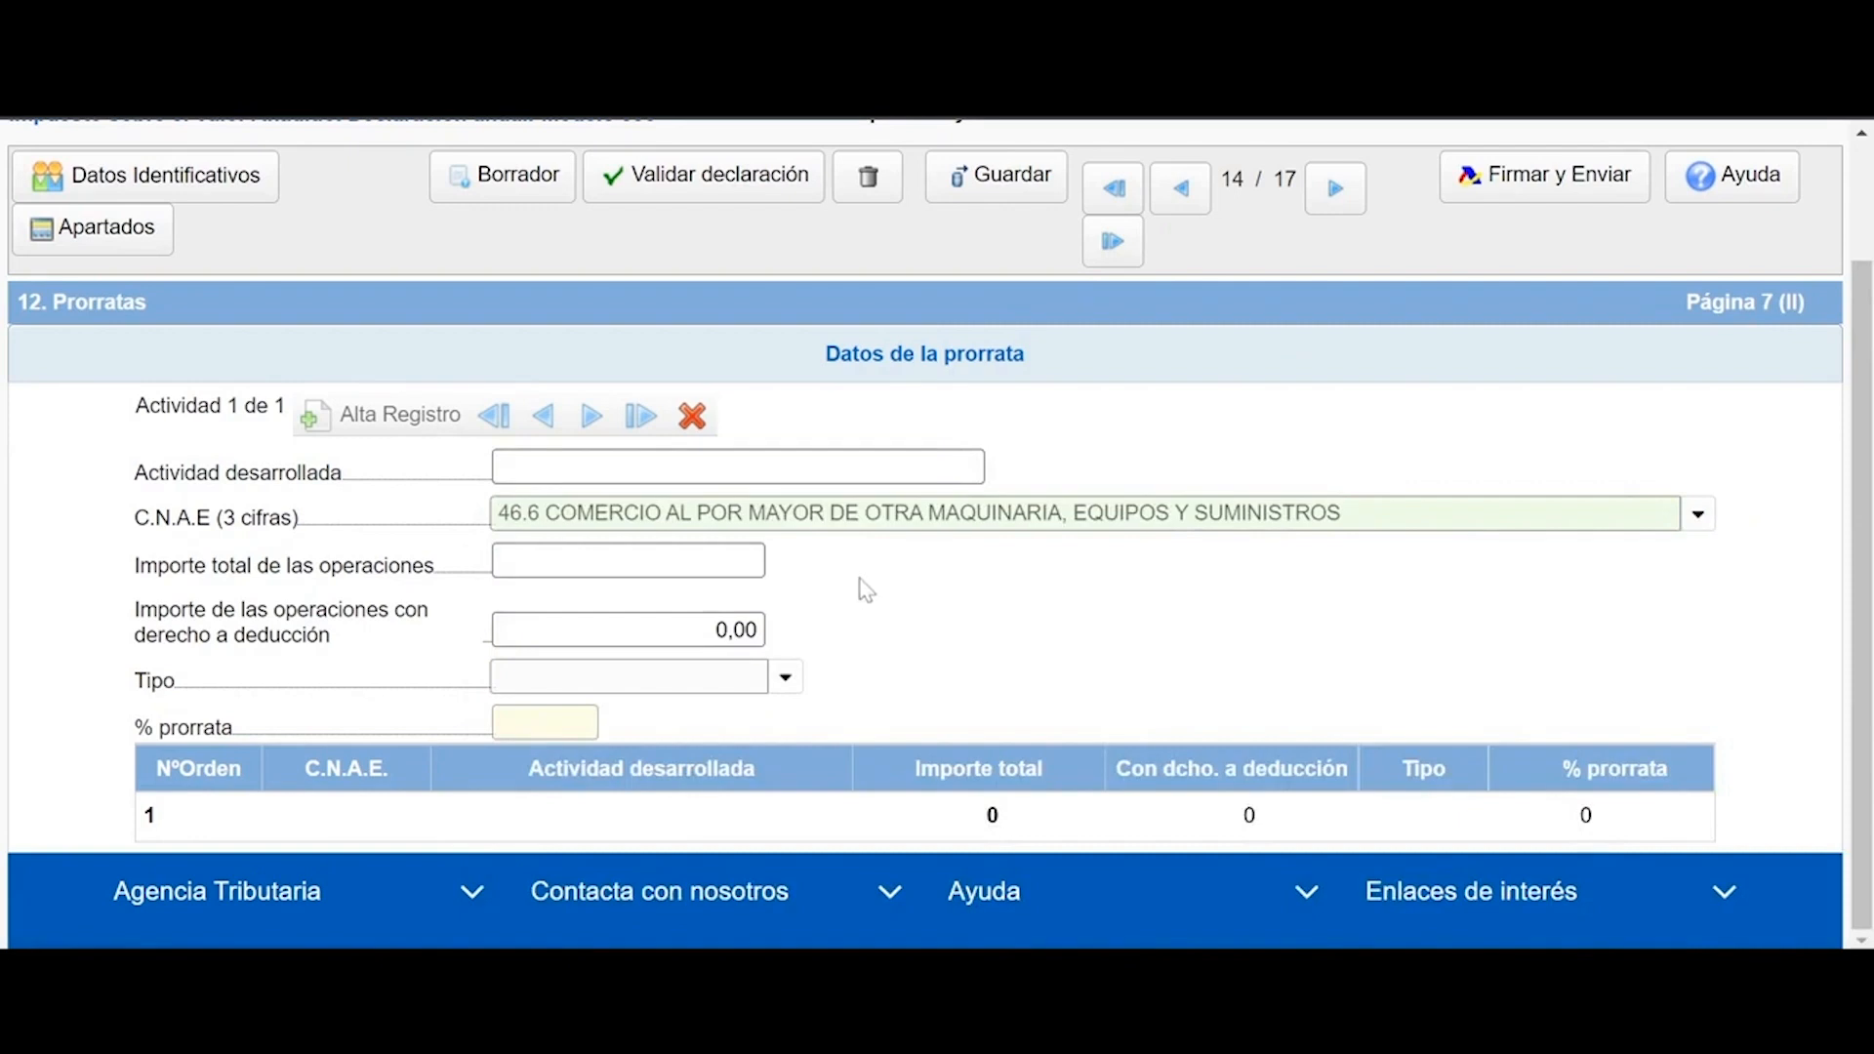
pyautogui.press('Tab')
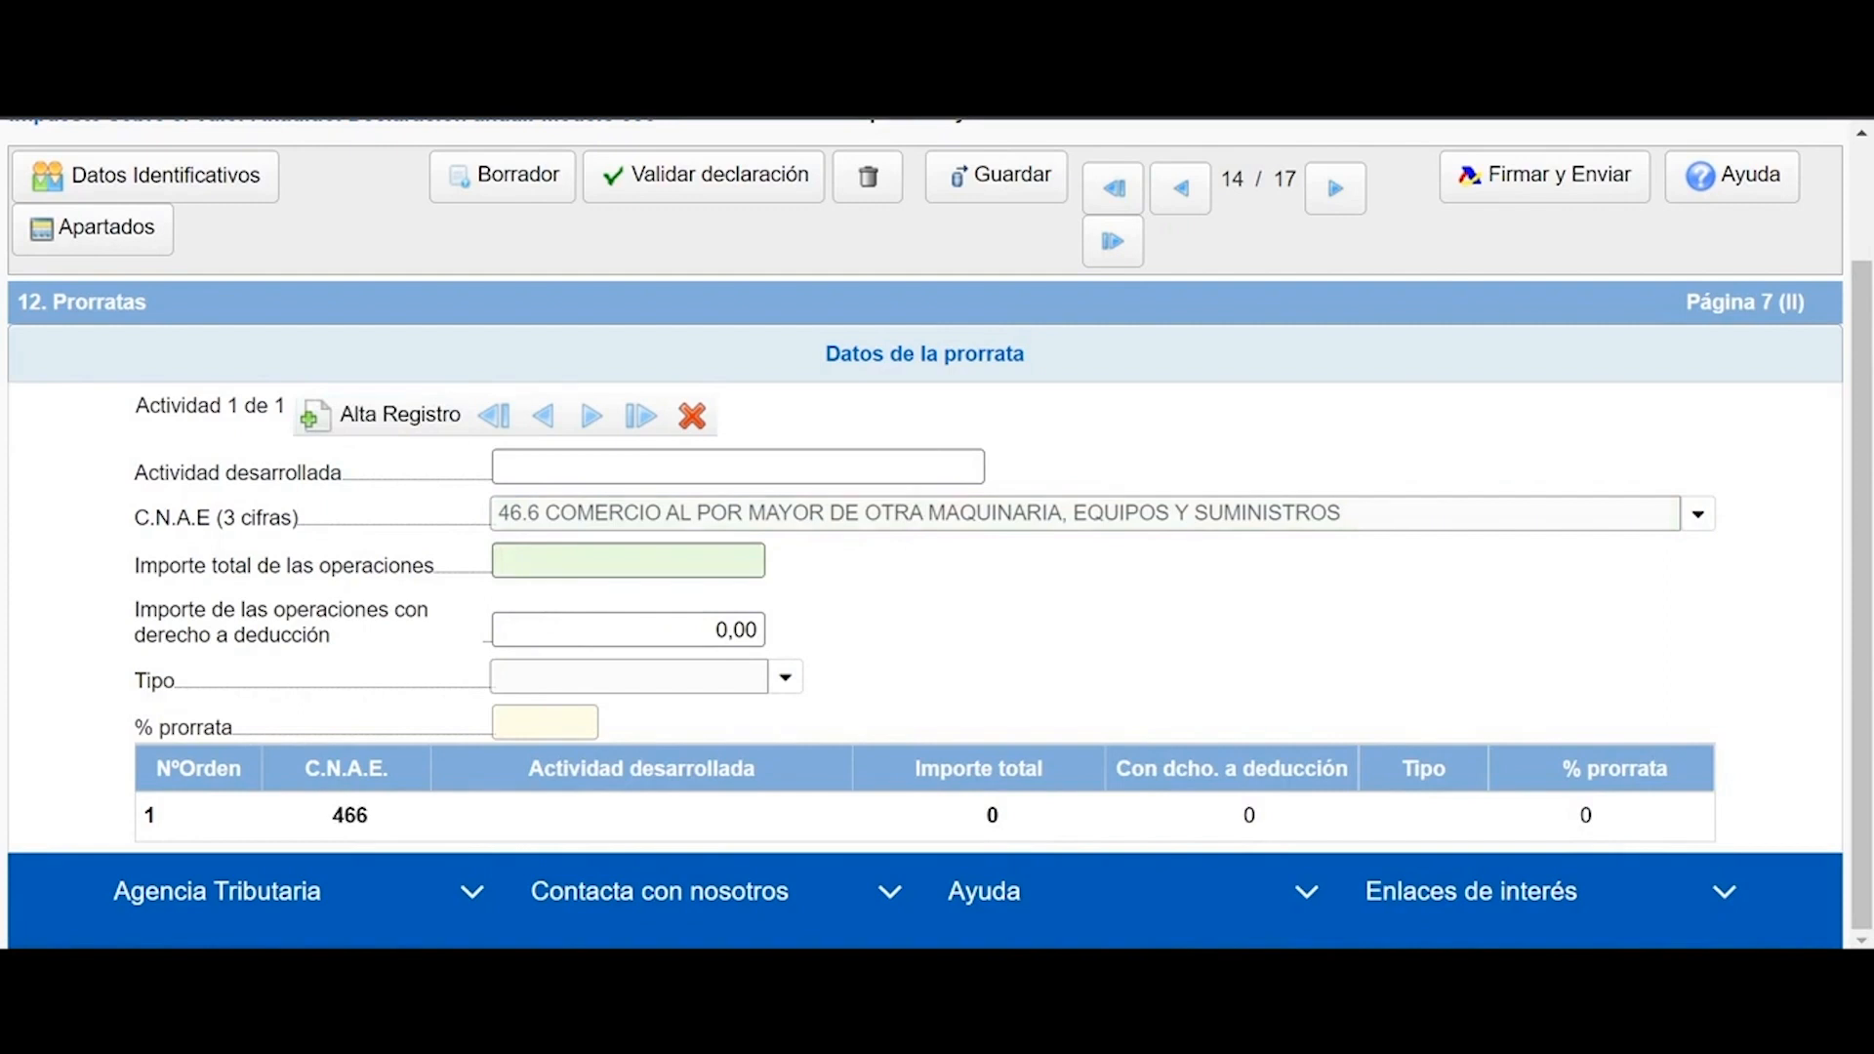
pyautogui.press('Tab')
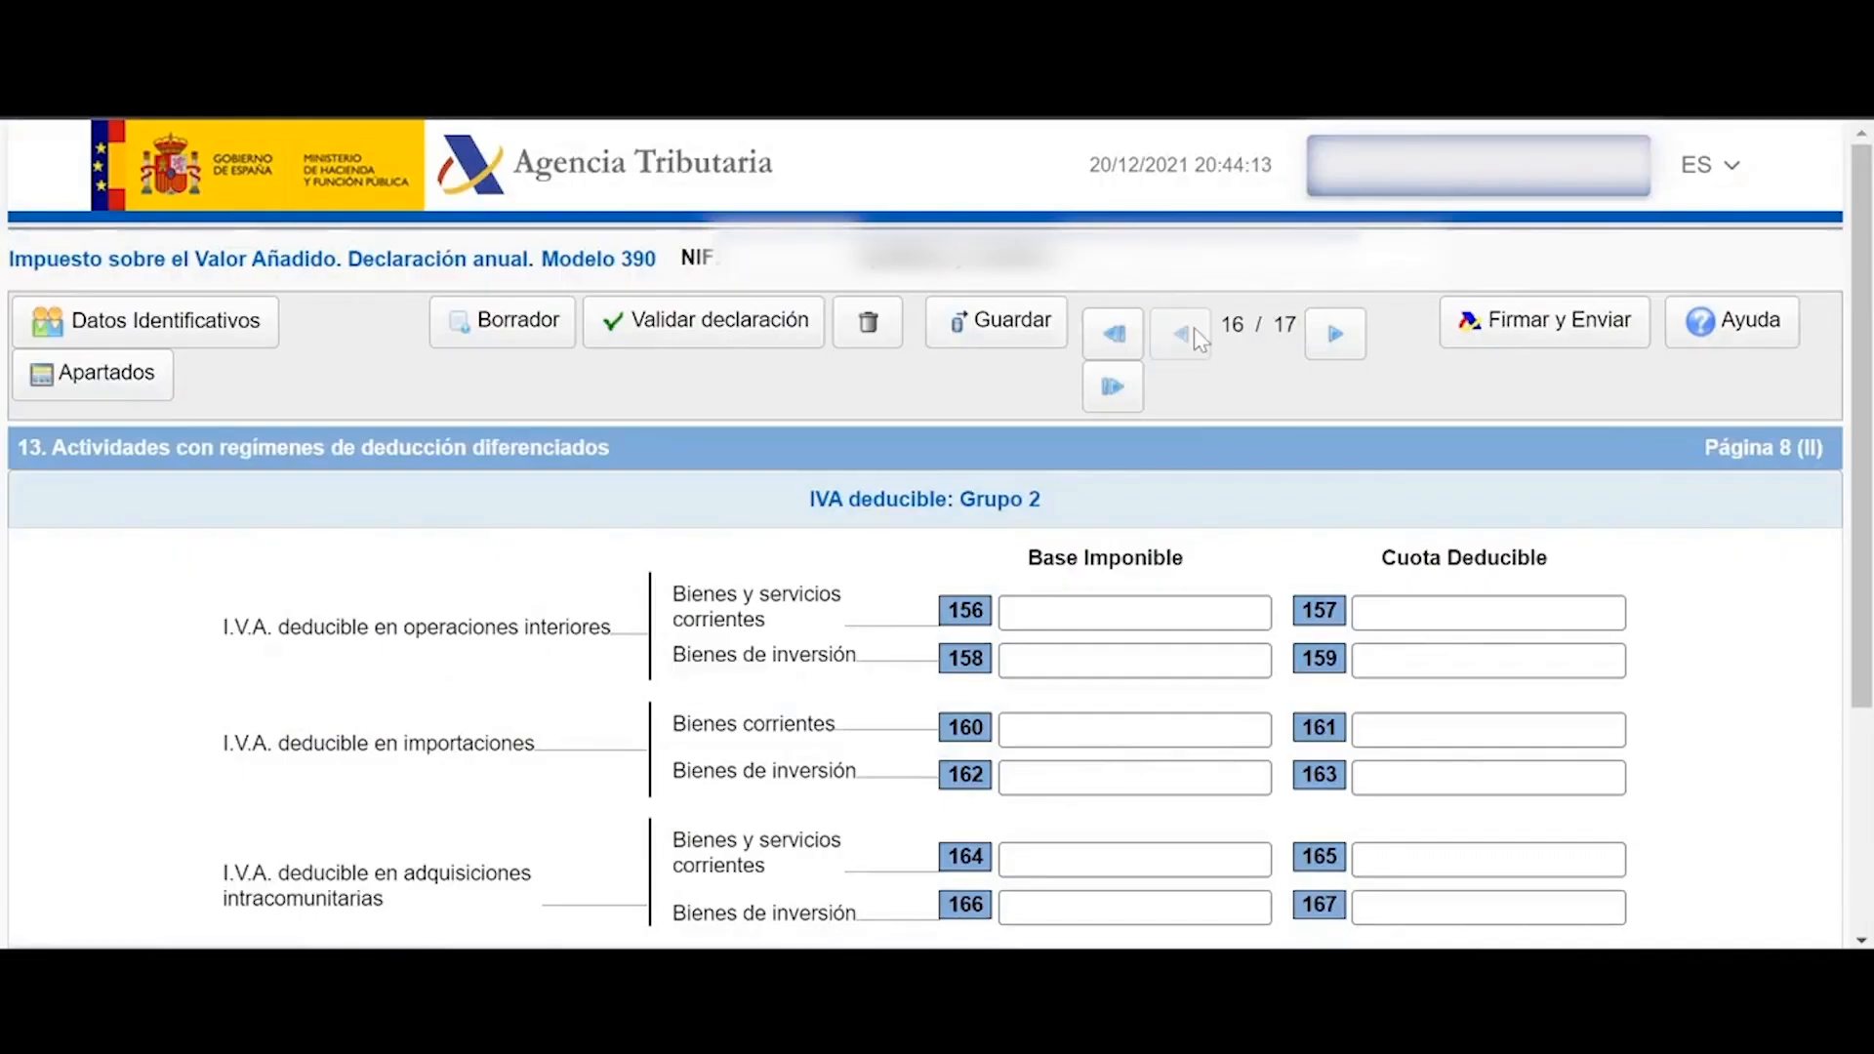
# - Review the IVA deducible pages for Grupo 1, 2 and 3 under Actividades con regímenes de deducción diferenciados, ending on Grupo 1
pyautogui.click(1193, 326)
pyautogui.click(1336, 337)
pyautogui.click(1337, 339)
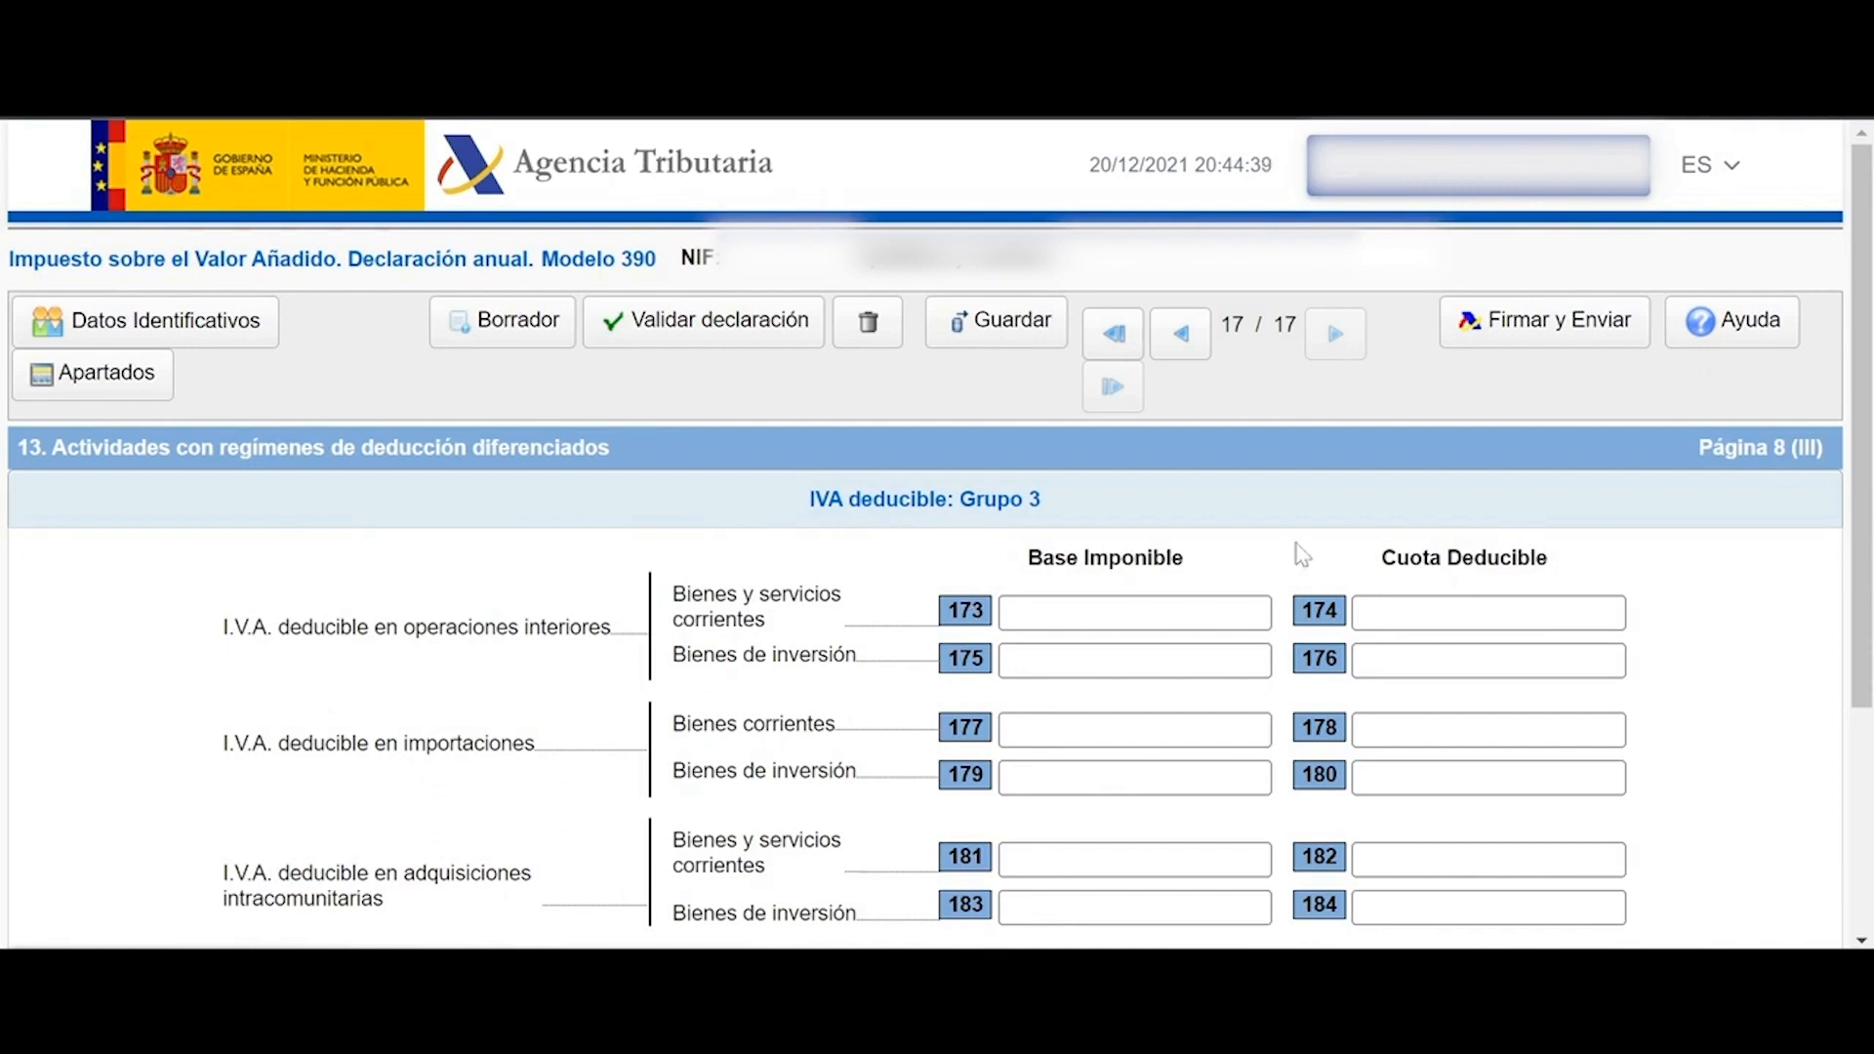
pyautogui.click(1185, 332)
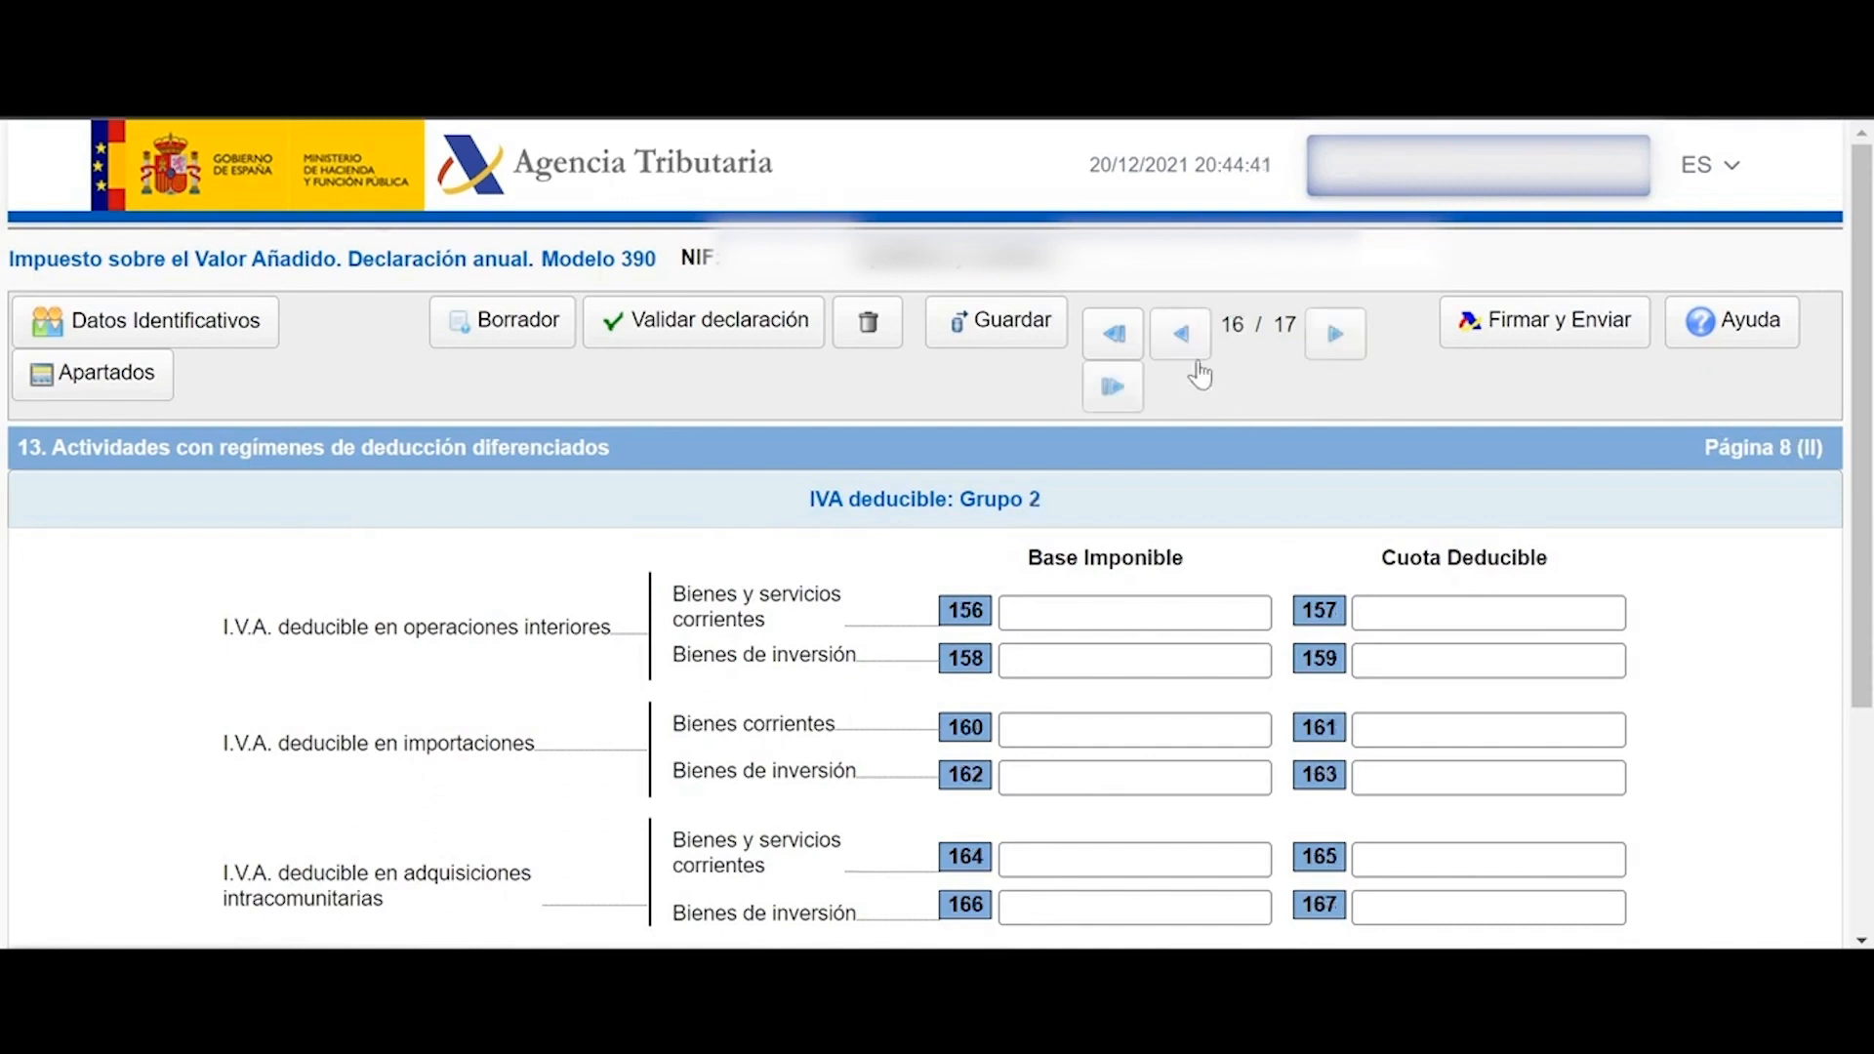
pyautogui.click(1182, 339)
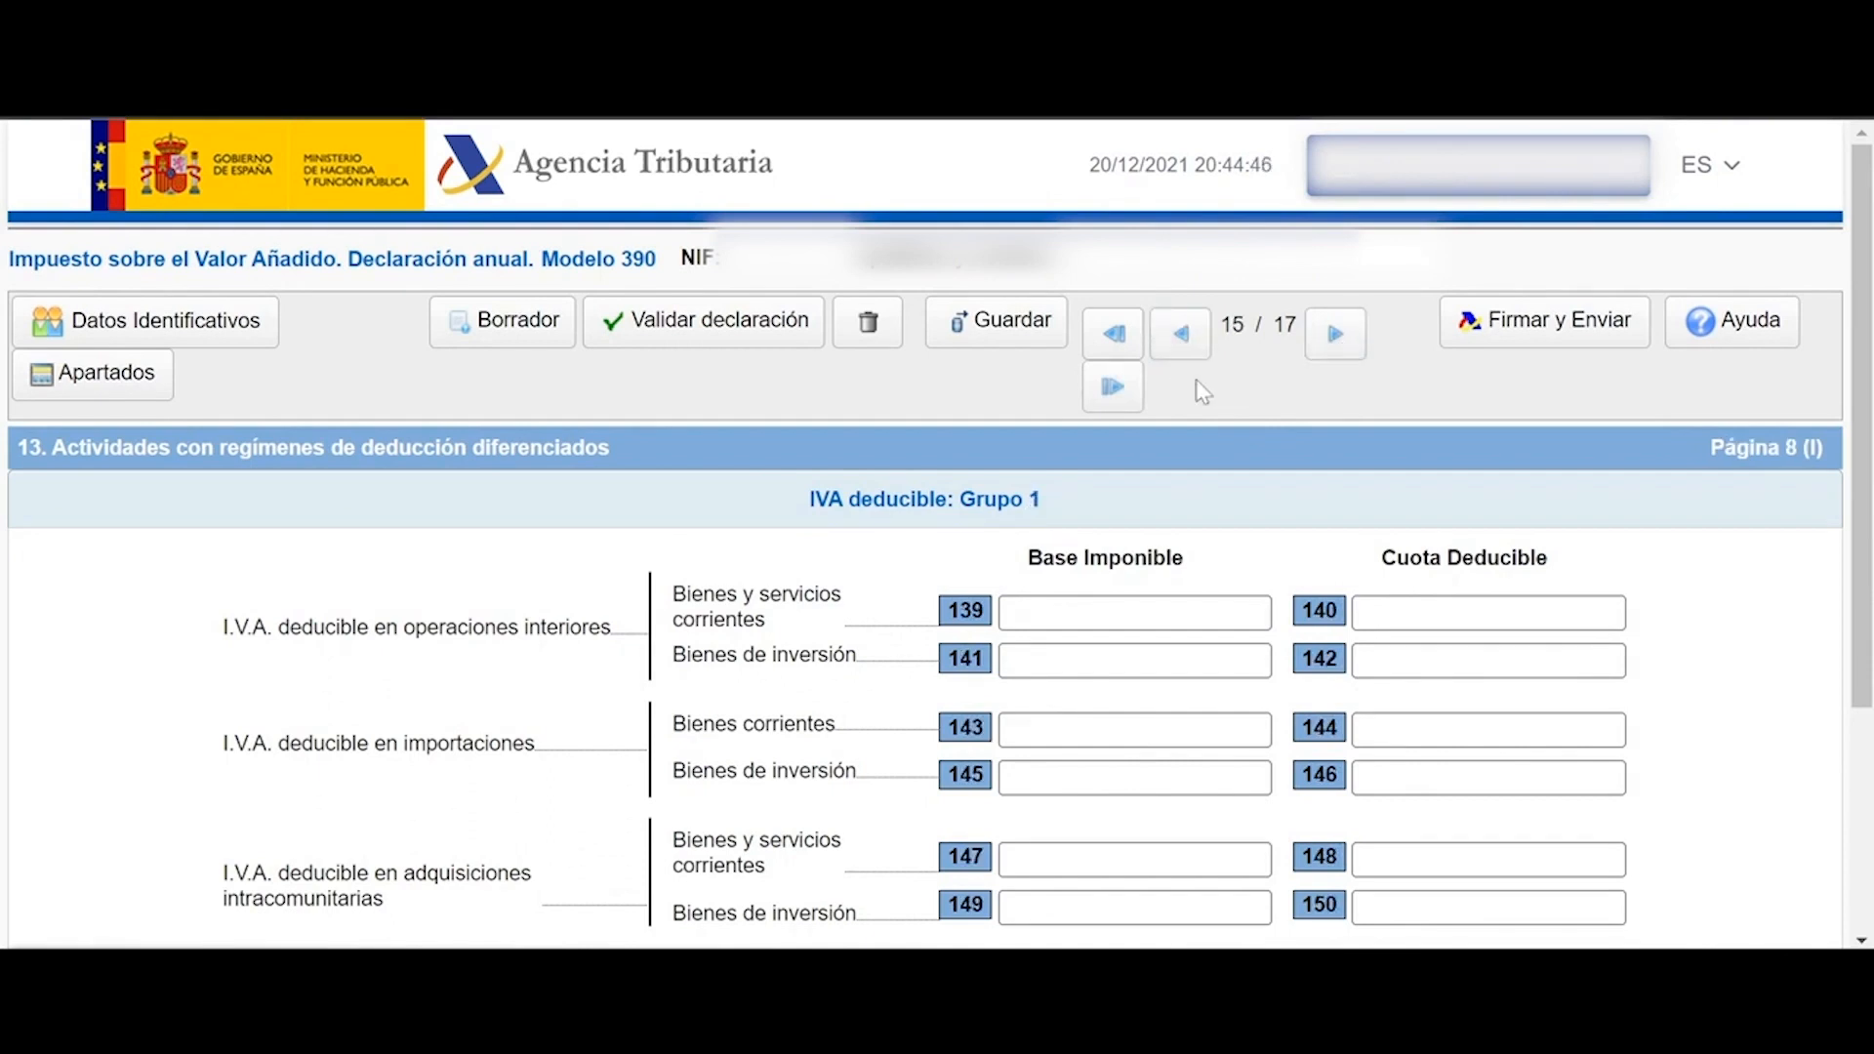
# - Save the declaration over the previously stored one, and view its PDF draft before returning to the declaration
pyautogui.click(998, 334)
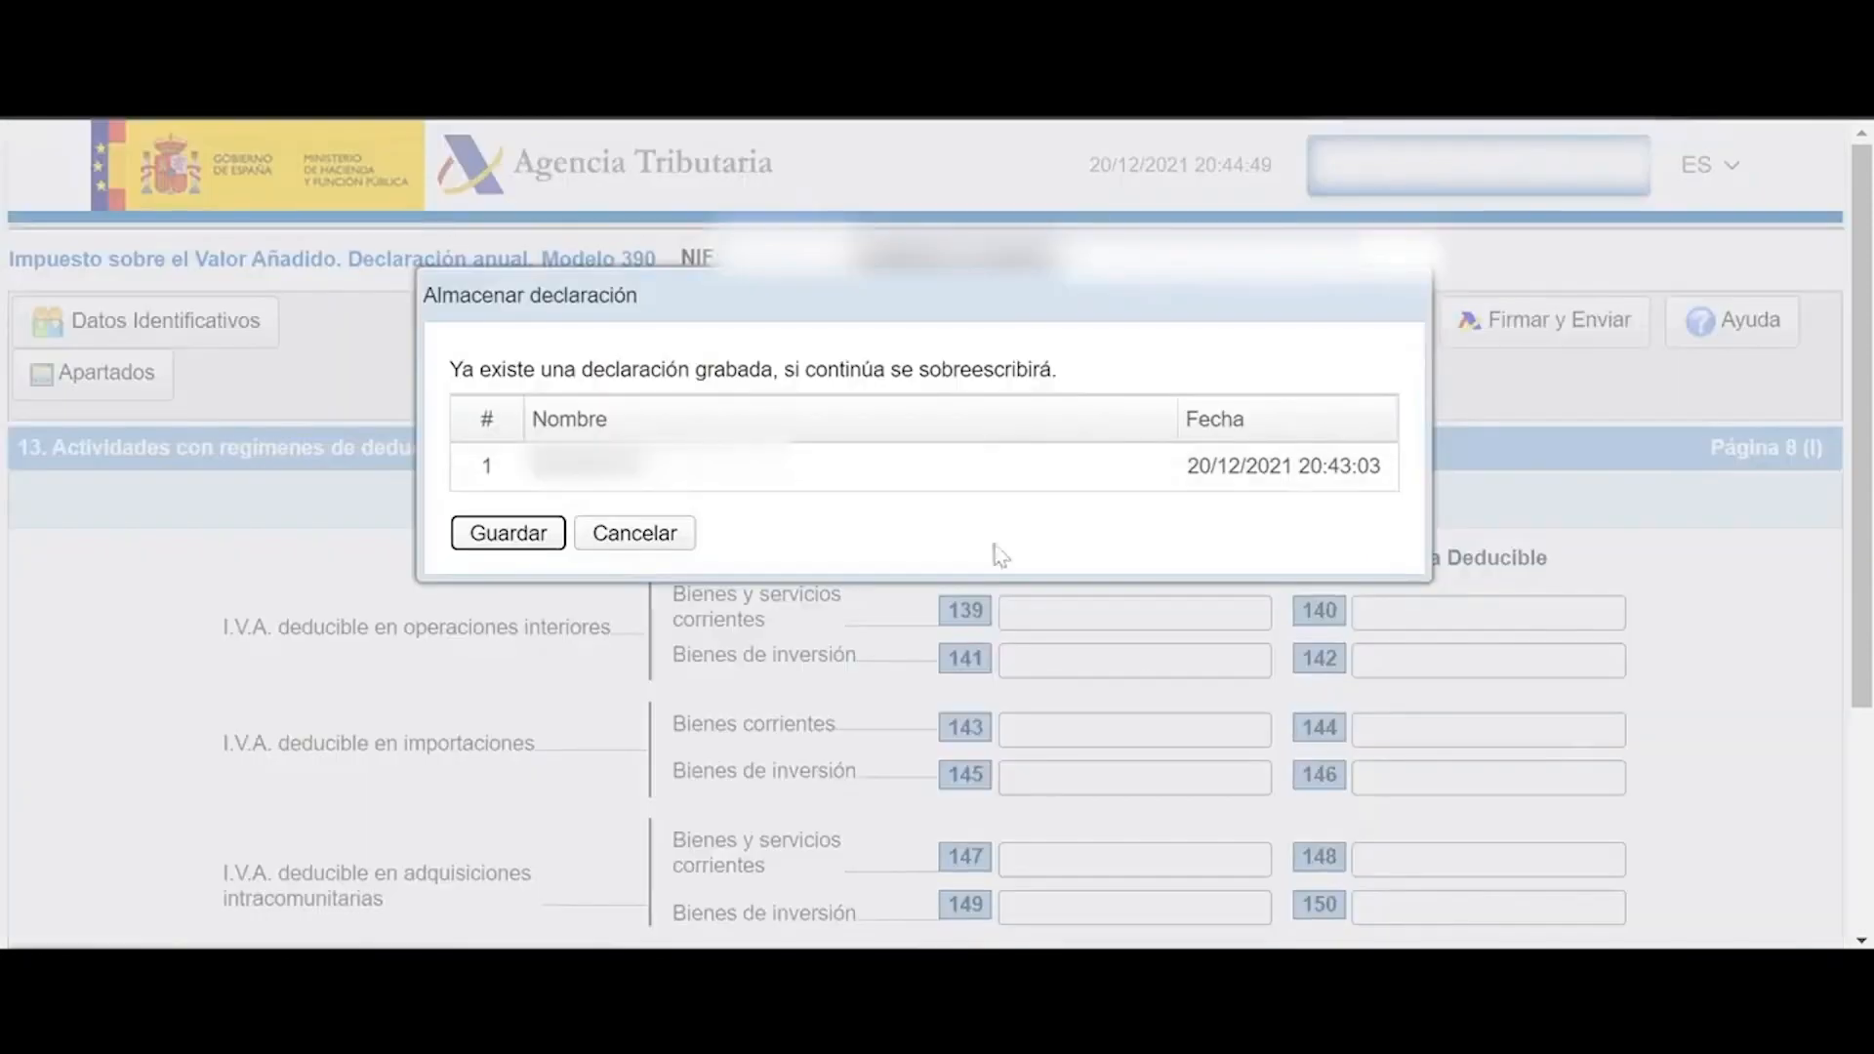
pyautogui.click(508, 537)
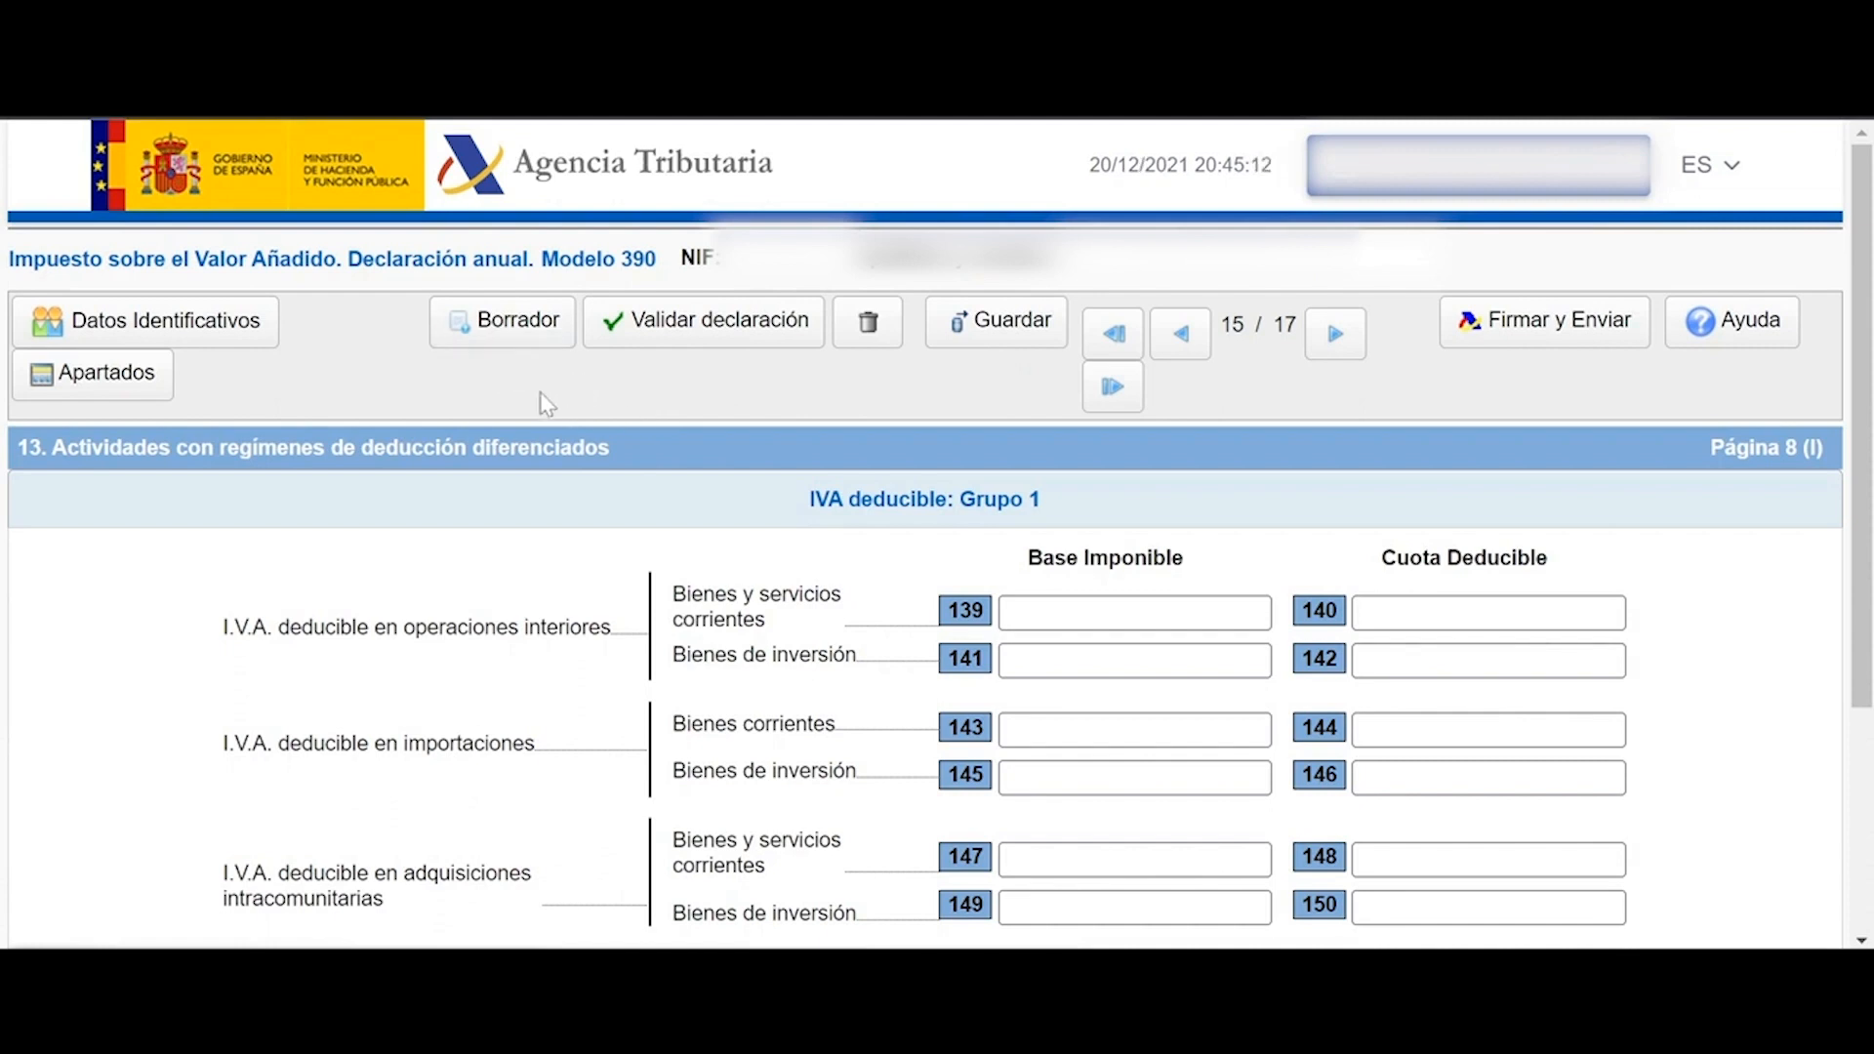
pyautogui.click(515, 337)
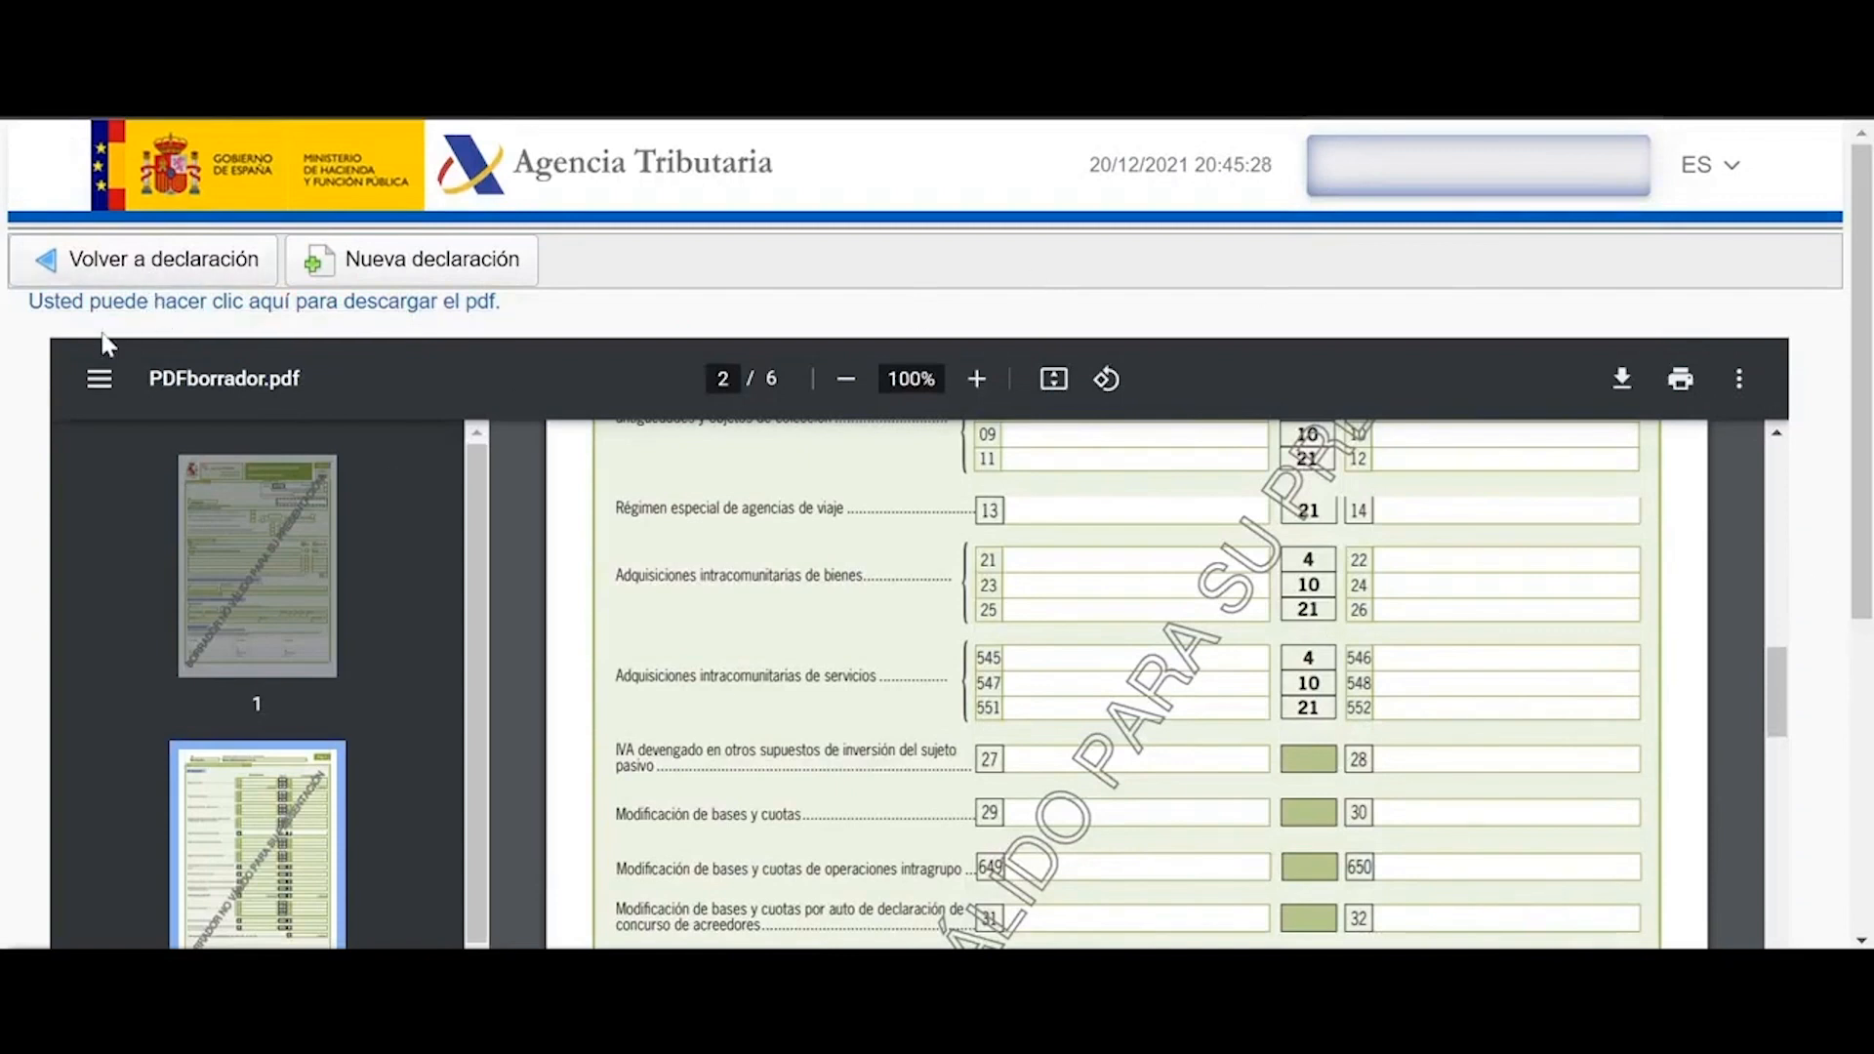
pyautogui.click(166, 275)
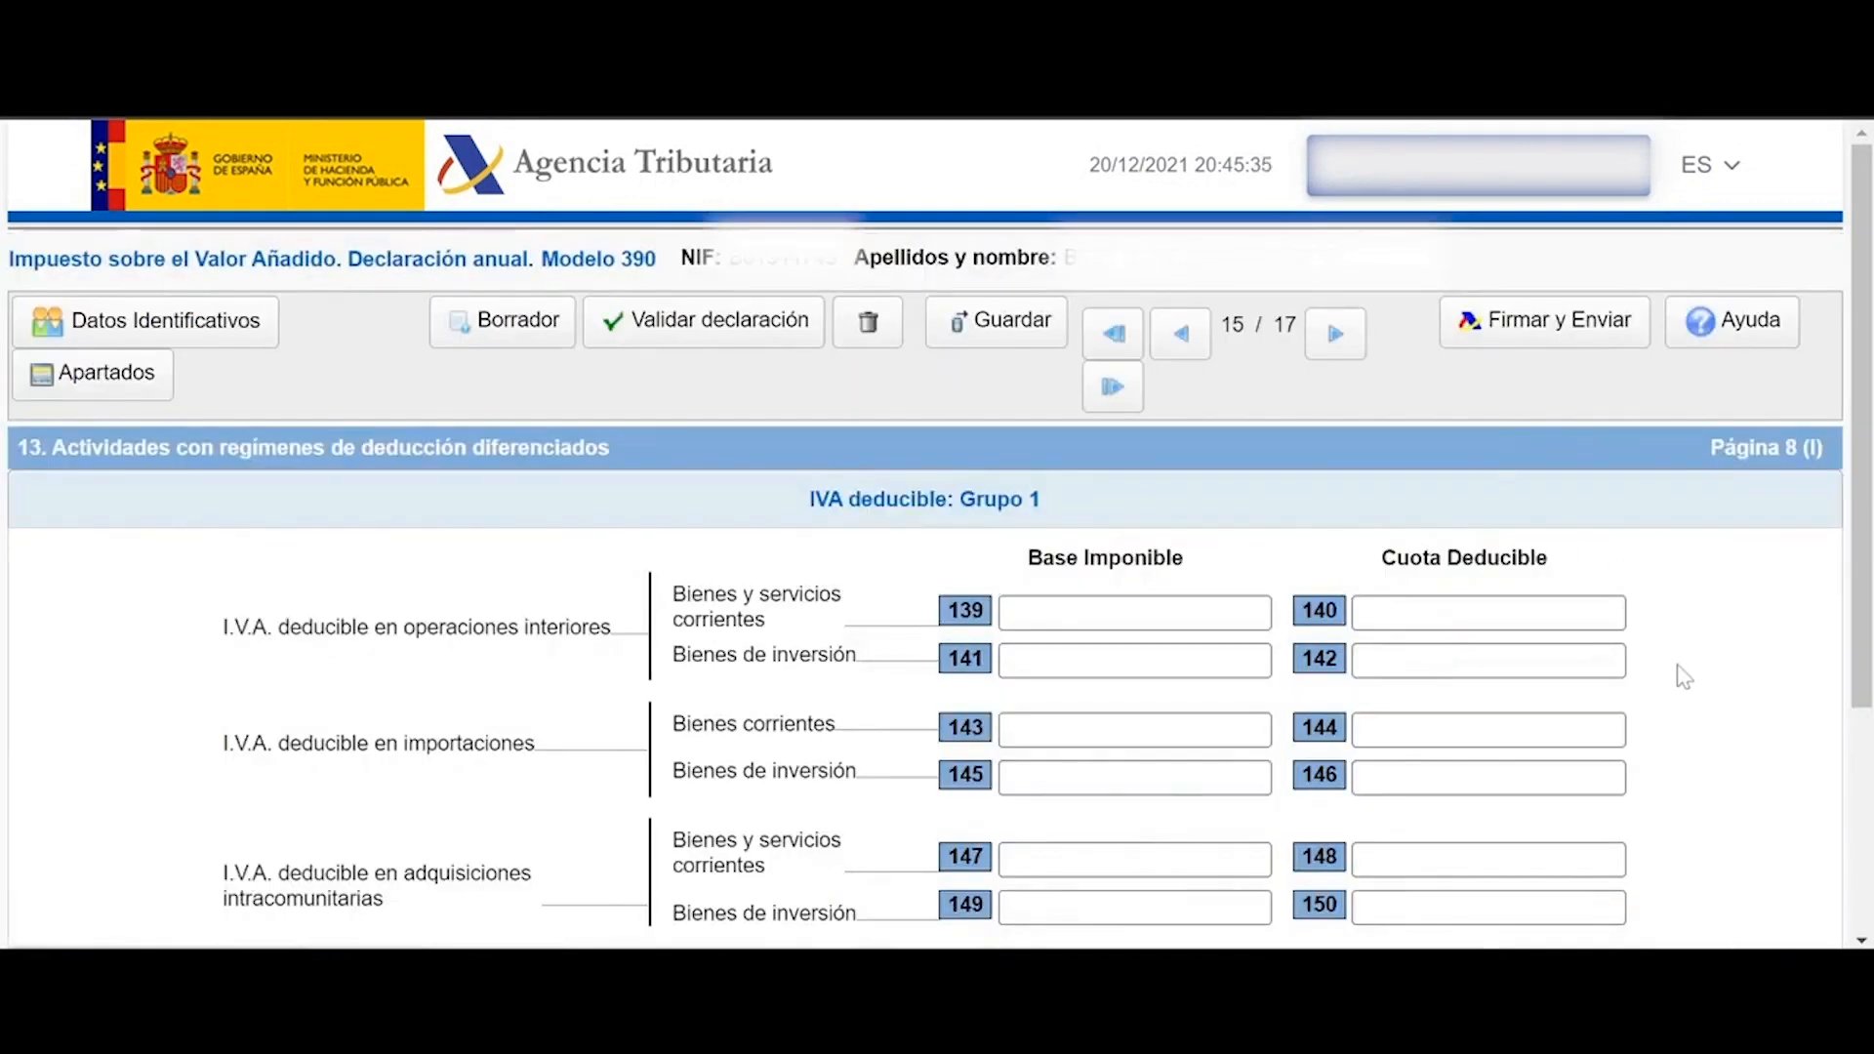
# - Start signing and submitting the Modelo 390 declaration
pyautogui.click(1520, 346)
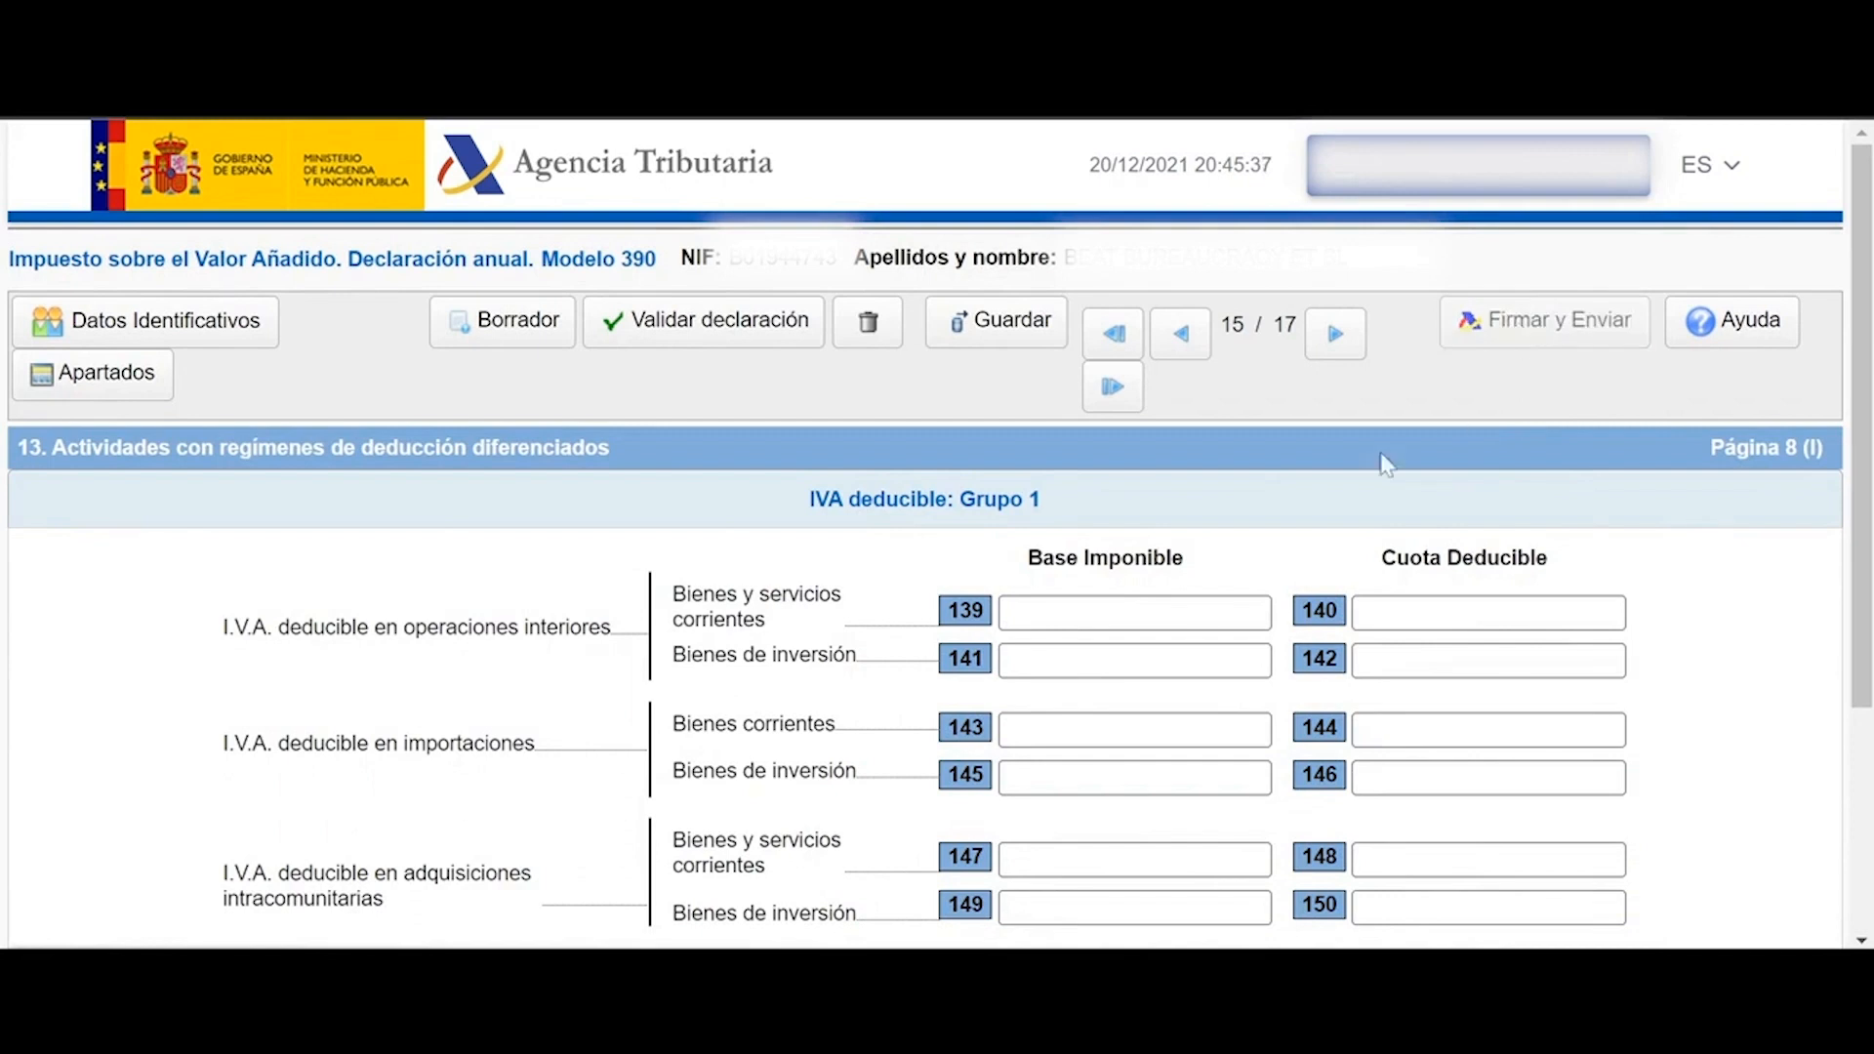